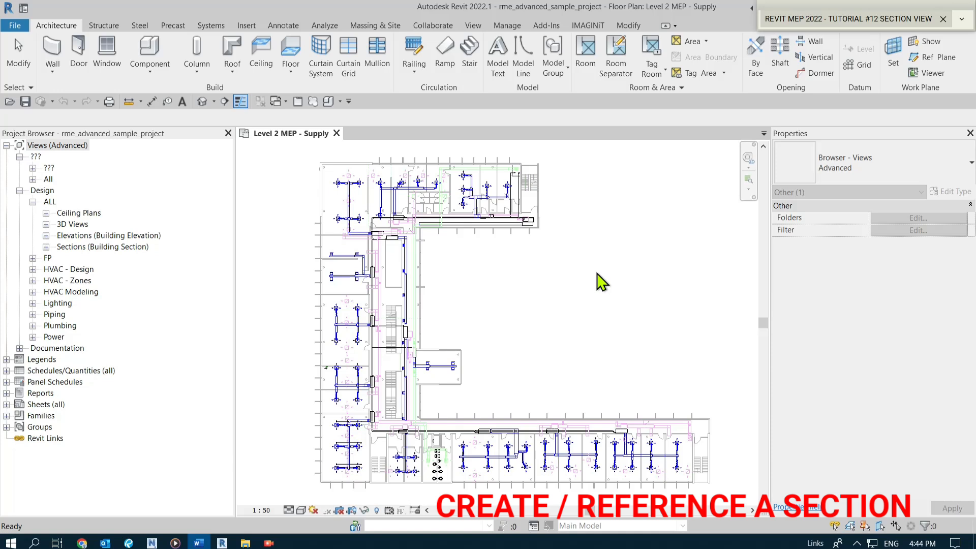
- Examine the Elevations (Building Elevation) and Sections (Building Section) categories under the Design views in the project browser
click(597, 273)
click(579, 299)
click(87, 246)
click(78, 236)
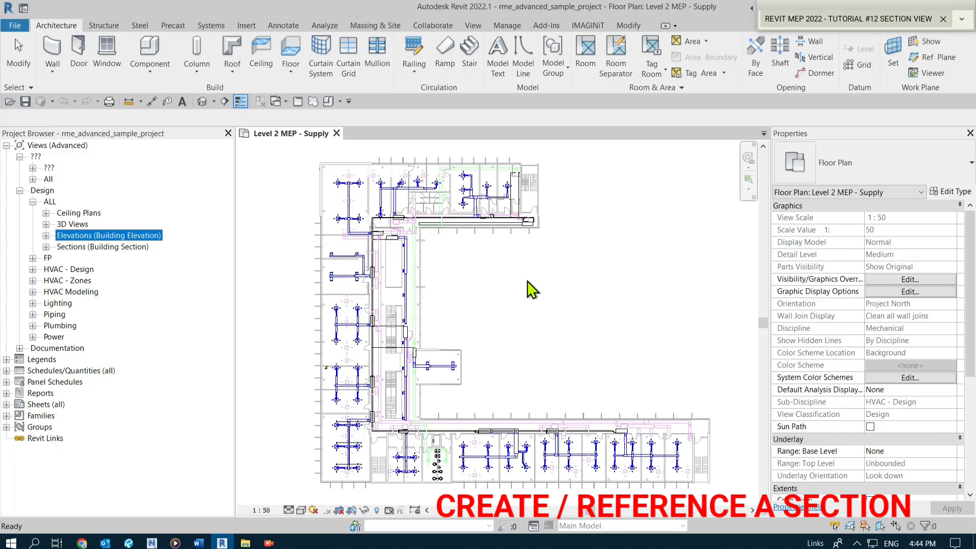
click(71, 249)
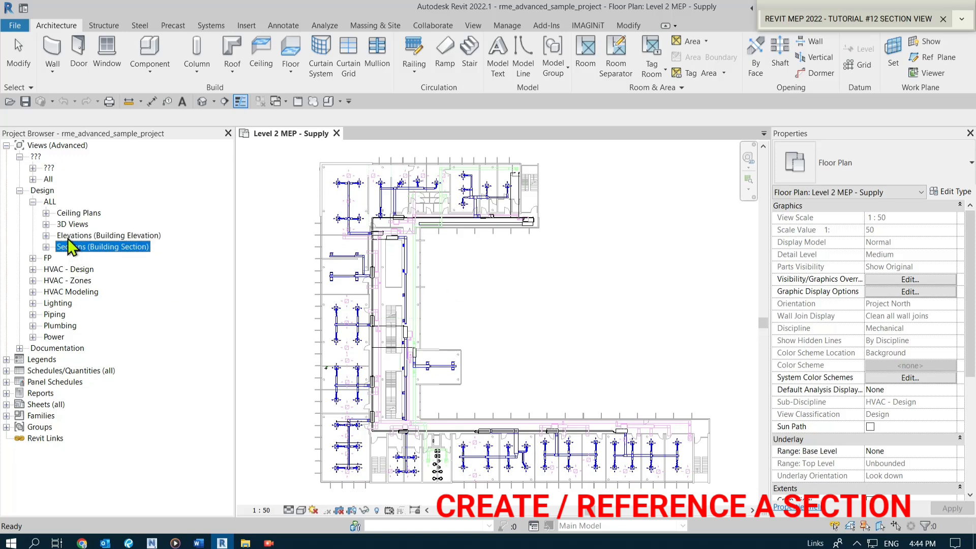
click(68, 238)
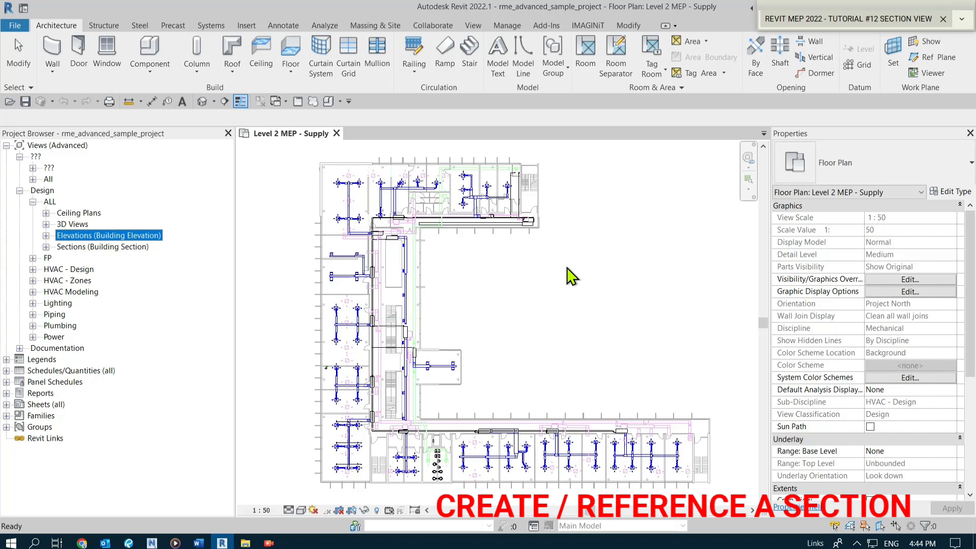
click(581, 331)
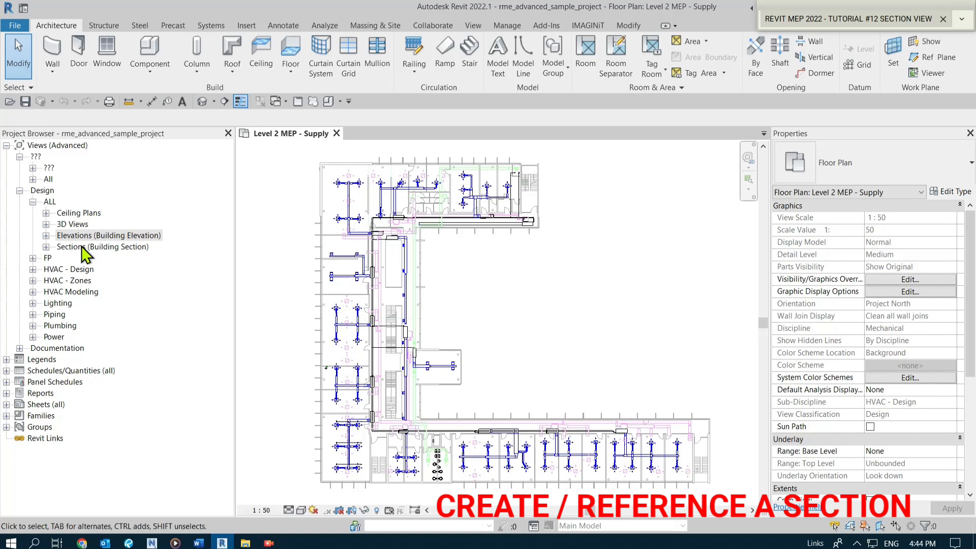
click(101, 247)
click(551, 312)
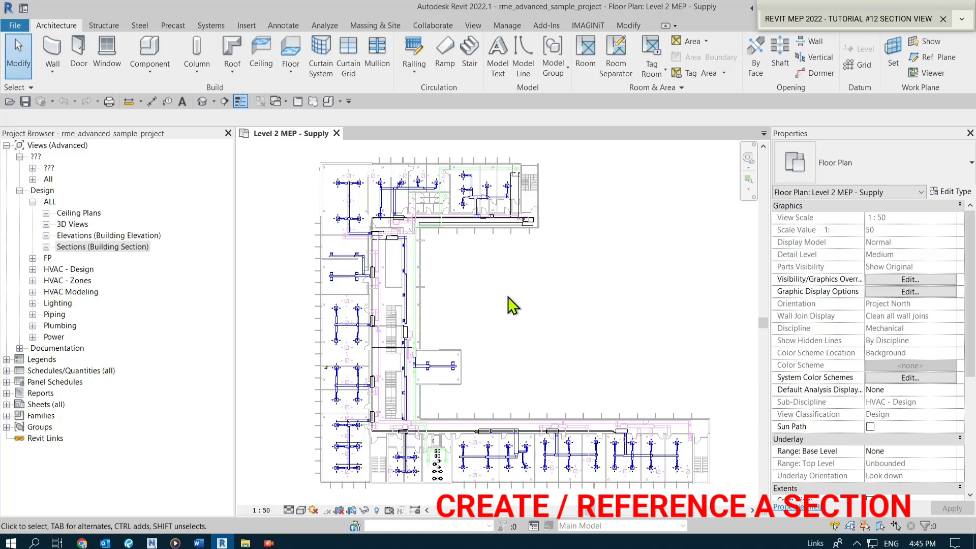
- Check the Quick Access Toolbar options available for the Section command
click(473, 27)
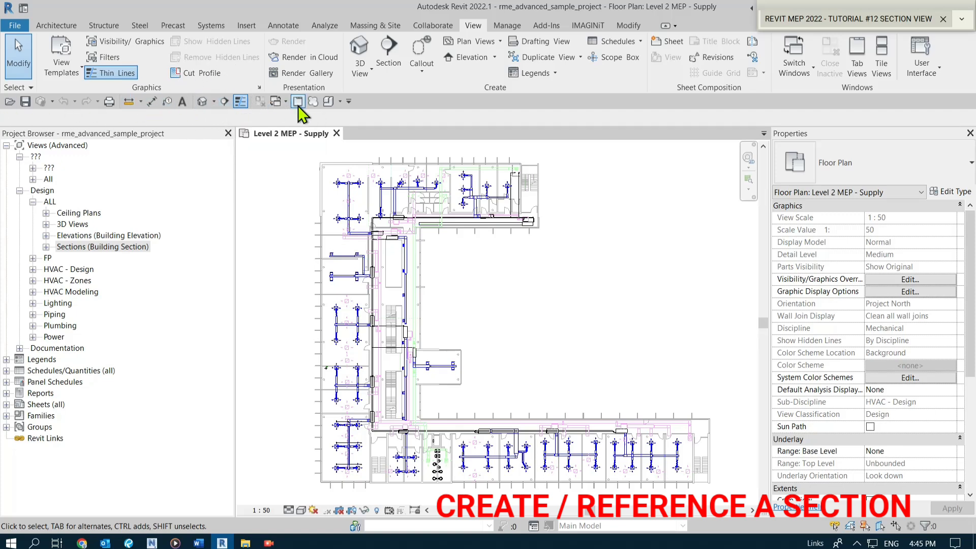
right_click(223, 101)
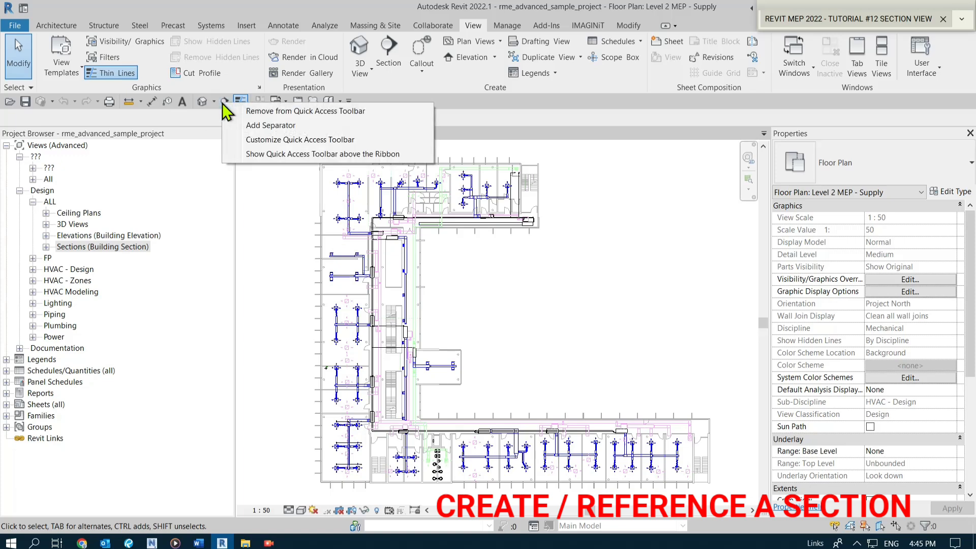
key(Escape)
right_click(387, 45)
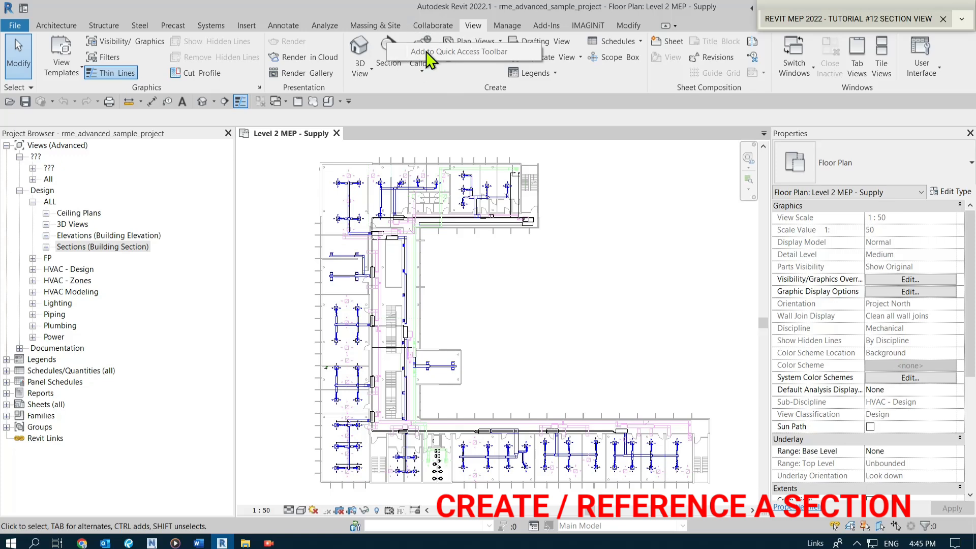
click(424, 96)
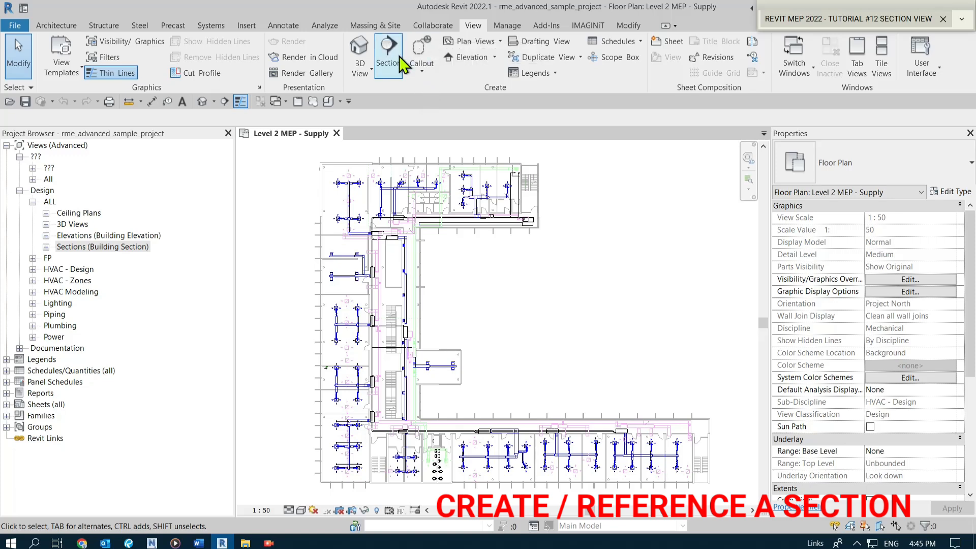
- Add the Elevation command to the Quick Access Toolbar and remove it again
right_click(465, 57)
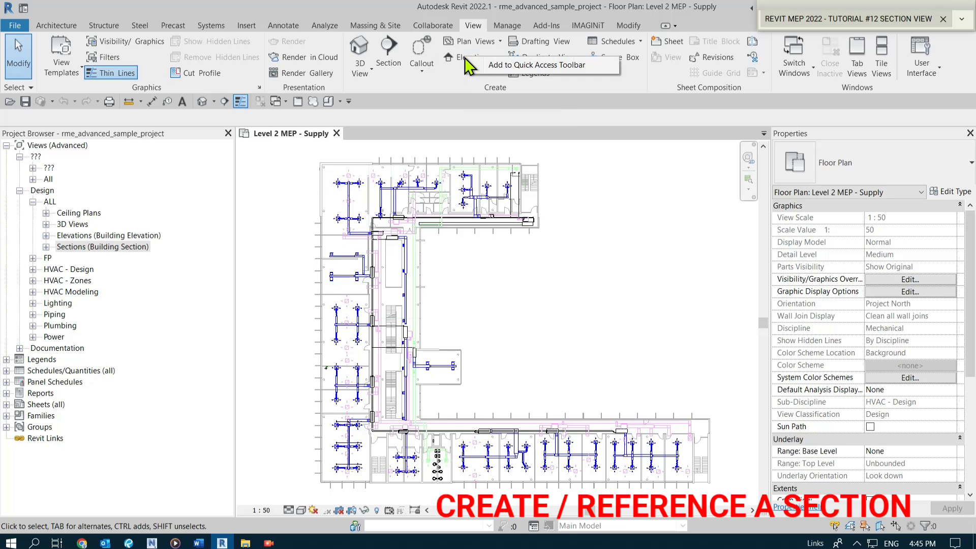
click(519, 66)
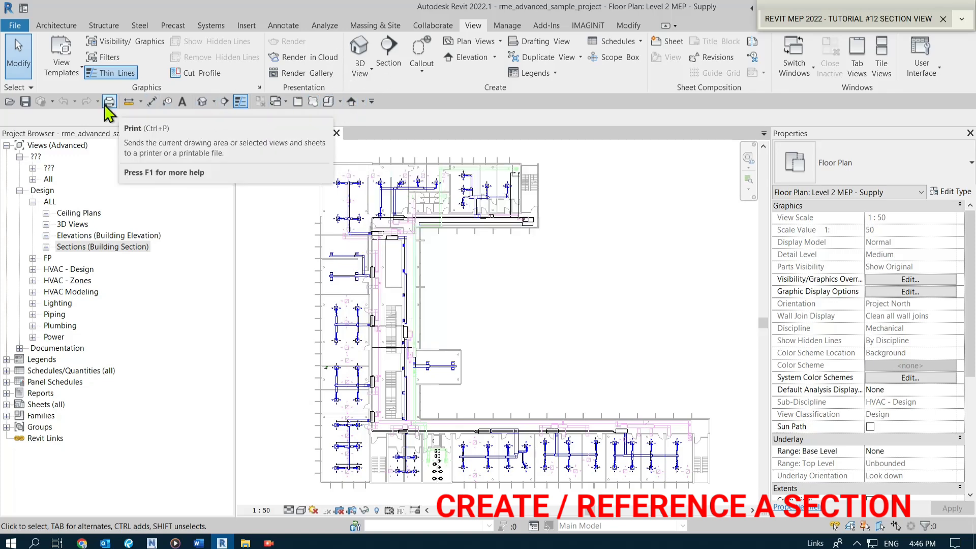
right_click(349, 103)
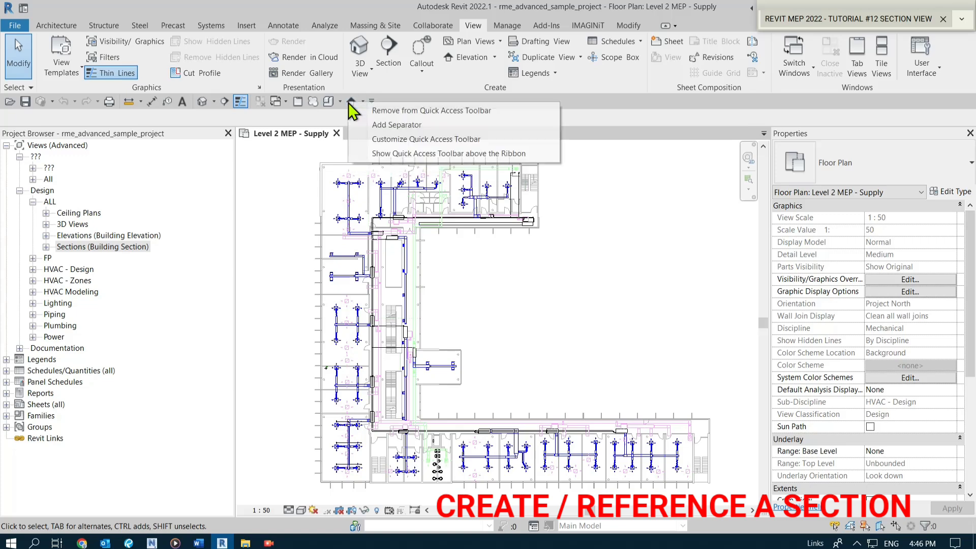
click(403, 113)
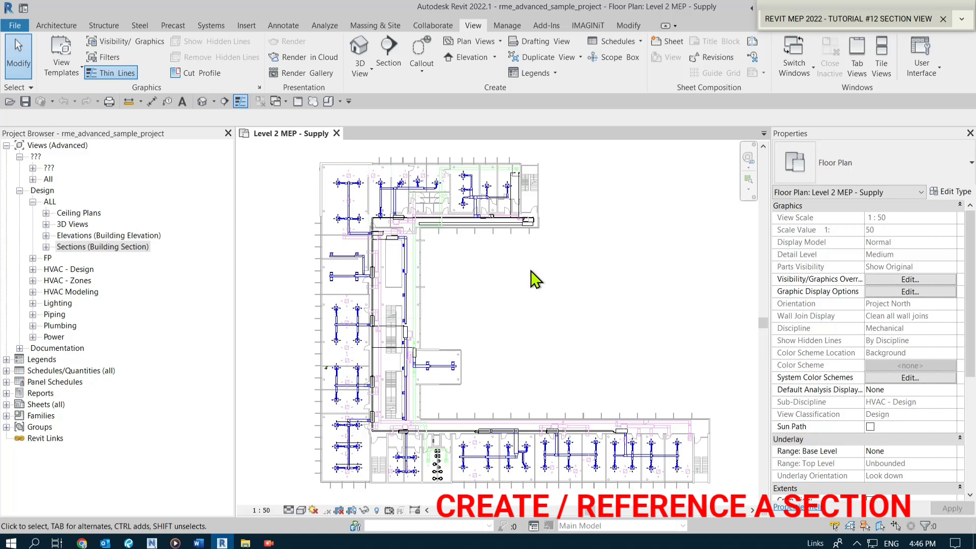
- Start the Section command on the Level 2 supply plan and list the available section types
scroll(446, 193, up, 3)
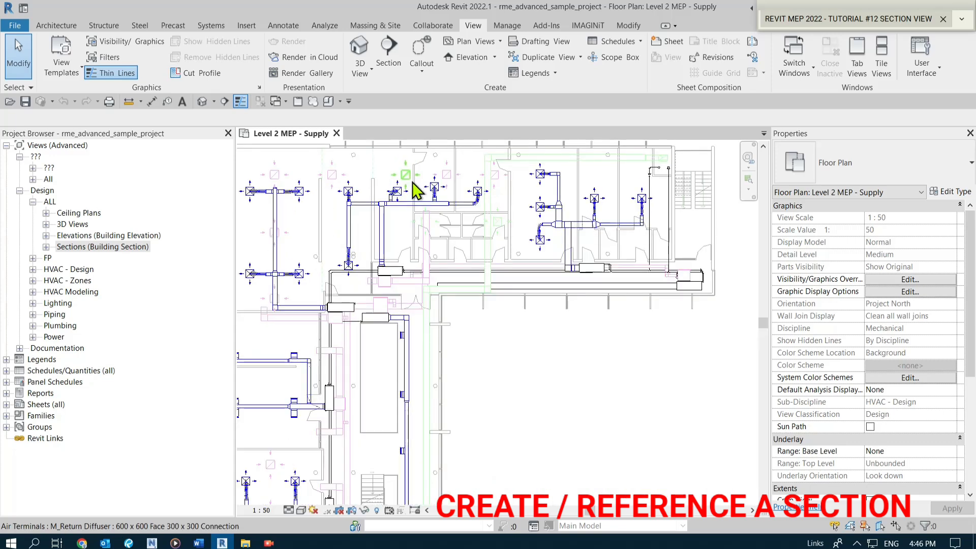
scroll(560, 364, down, 1)
middle_drag(560, 297, 565, 336)
middle_drag(574, 414, 577, 407)
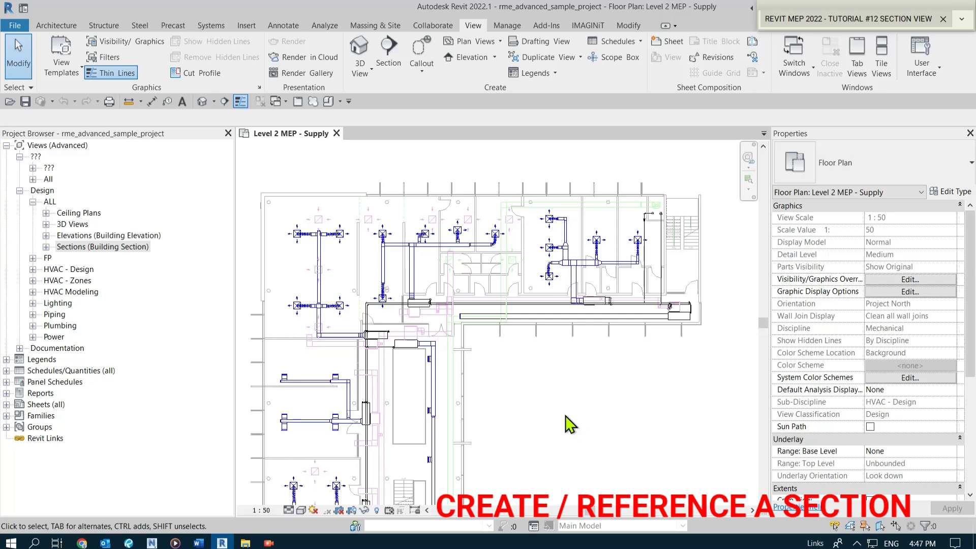
click(389, 51)
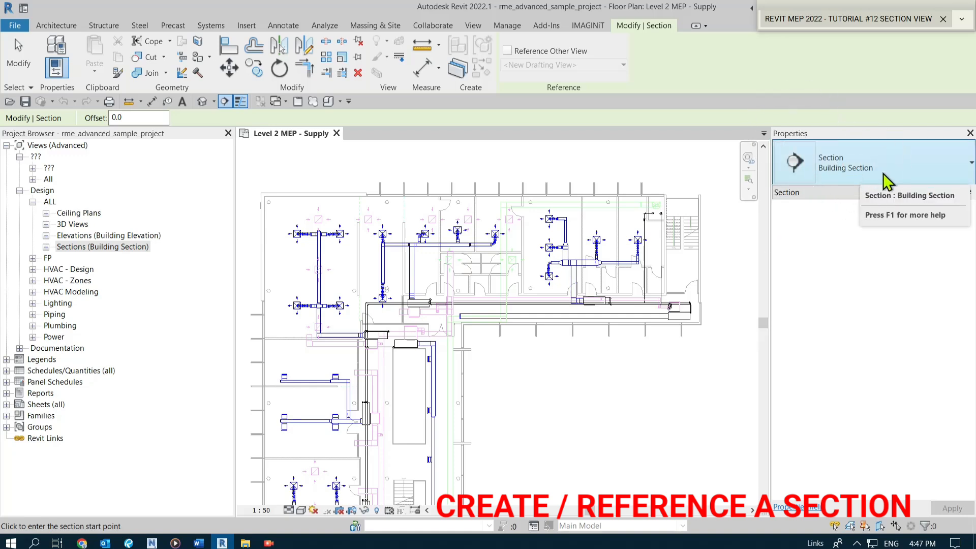
click(971, 163)
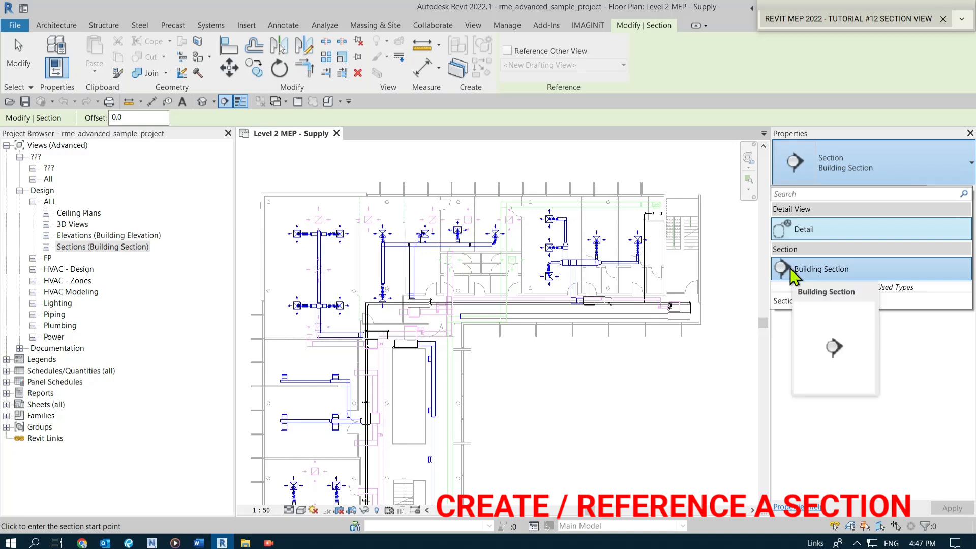
- Expand the Annotation Symbols category under Families, collapsing the Duct Systems and Ducts categories
click(40, 415)
click(6, 416)
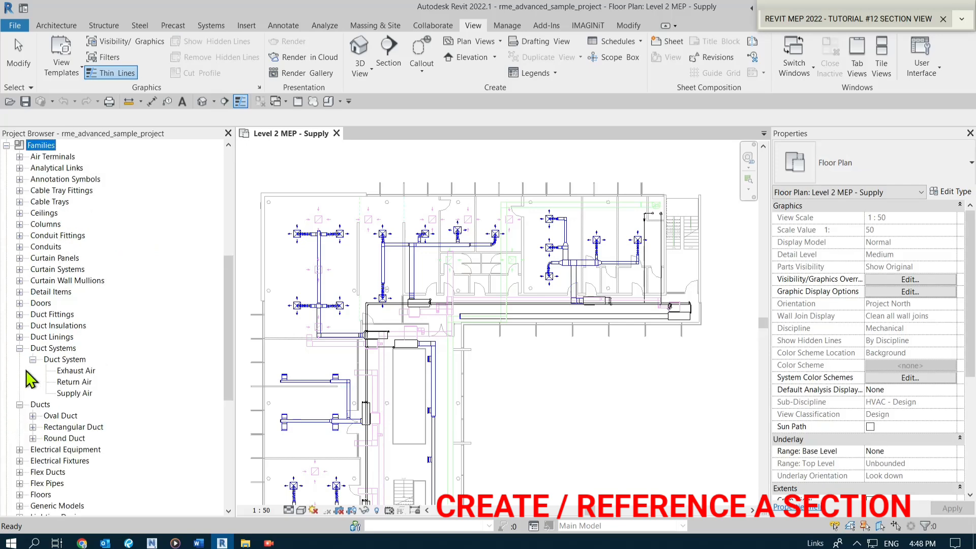
click(20, 348)
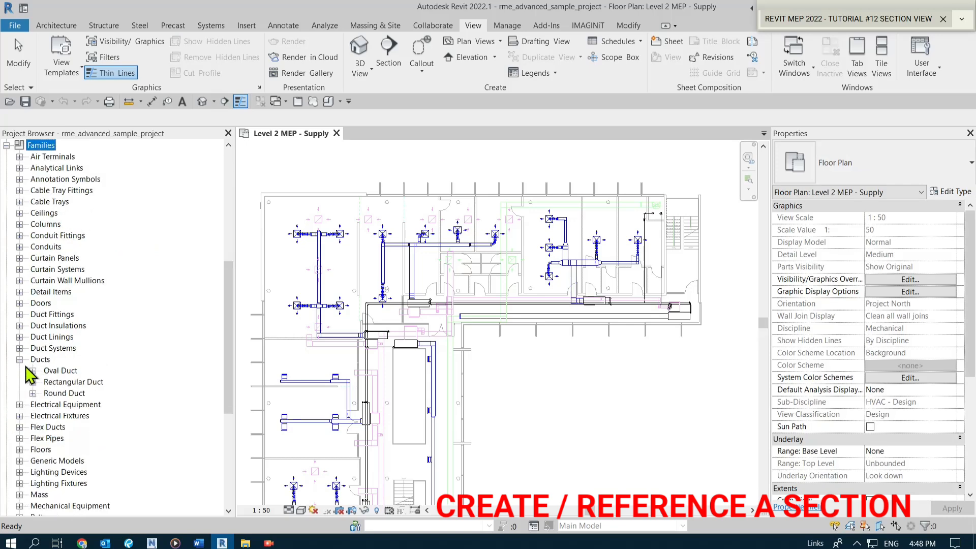
click(20, 360)
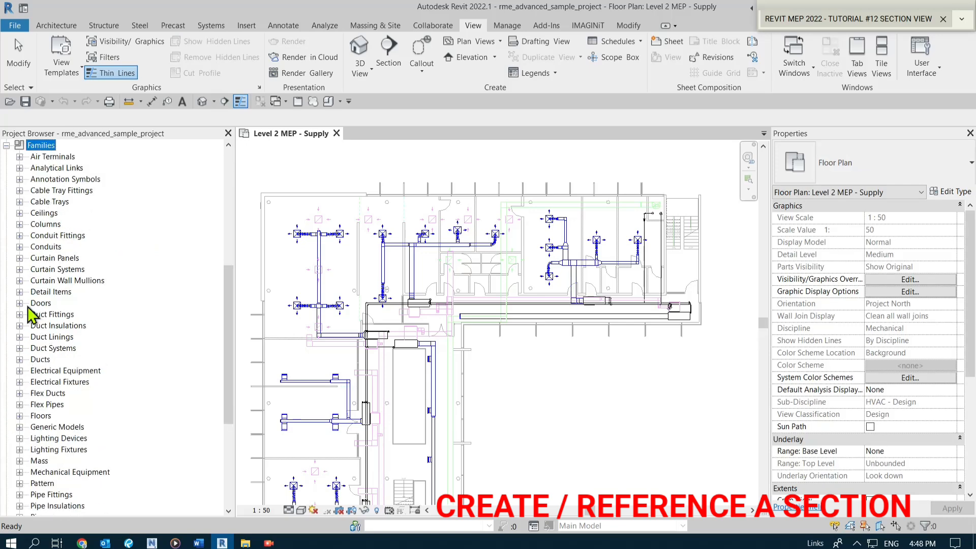
click(45, 181)
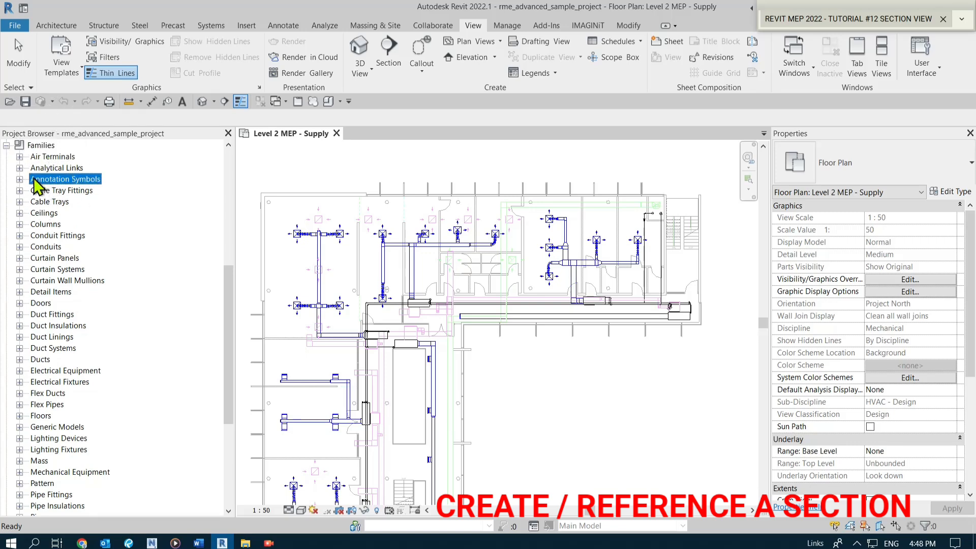
click(20, 180)
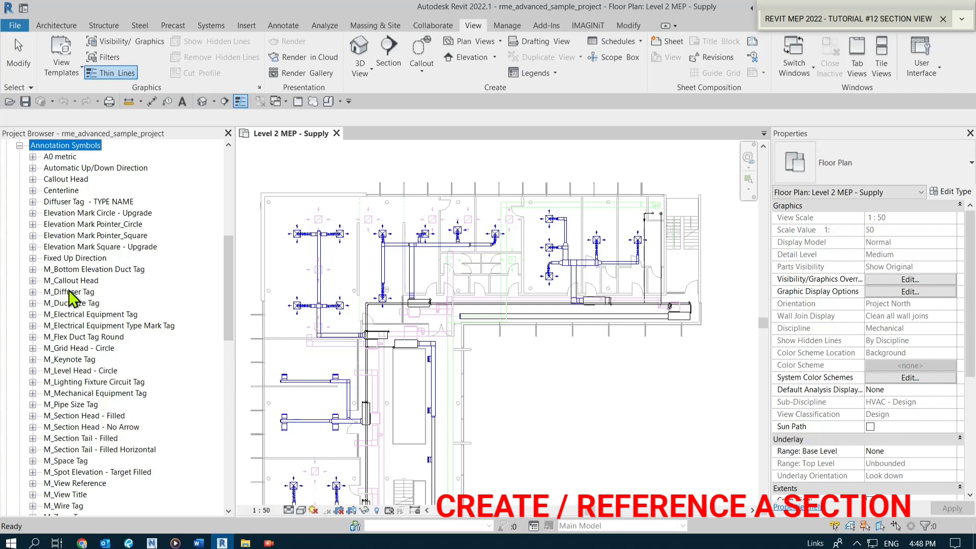
- Examine the M_Section Head and M_Section Tail families, highlight all four, and clear the selection
click(71, 428)
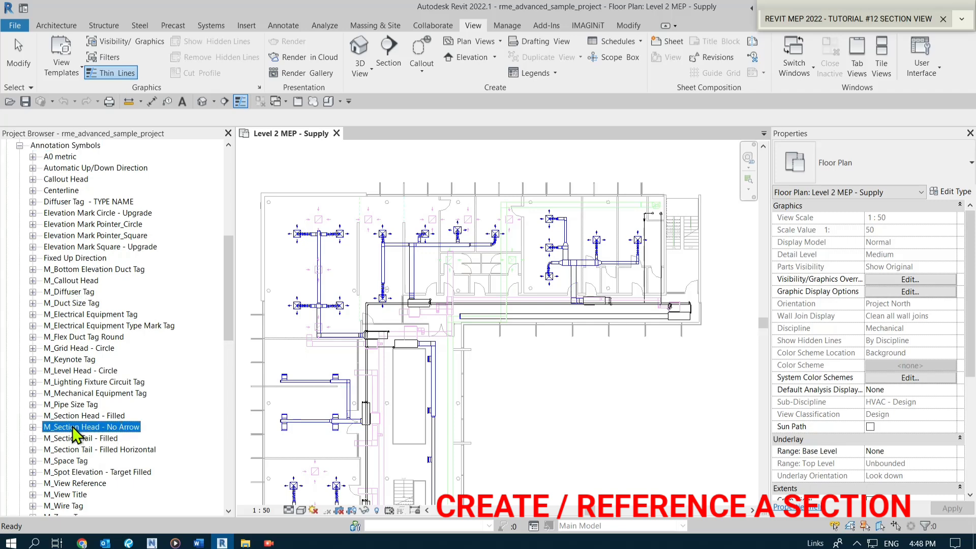
click(70, 417)
click(71, 438)
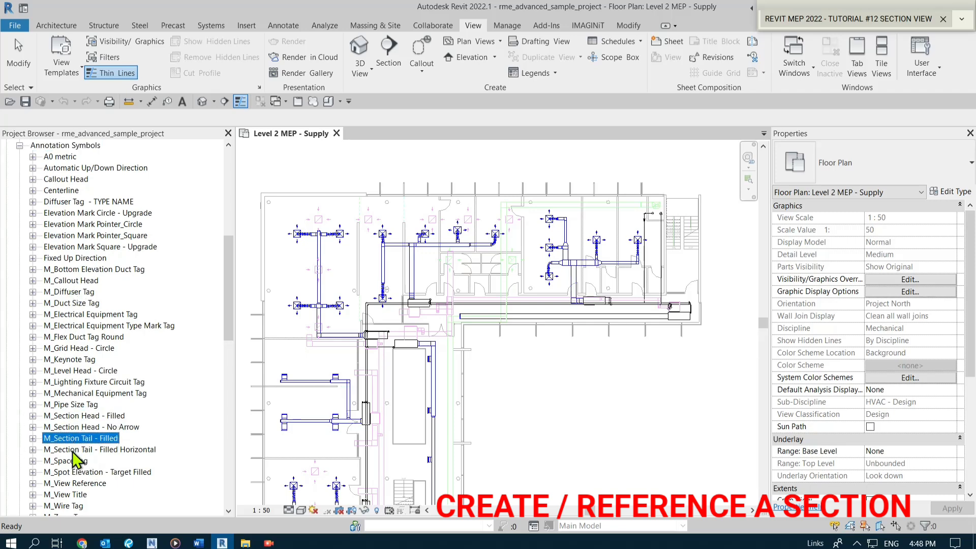
click(72, 450)
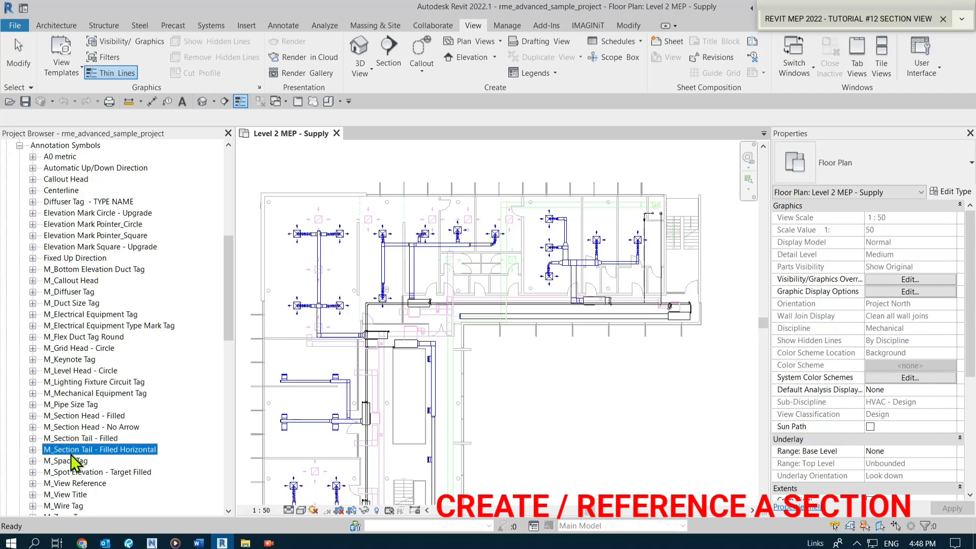
click(71, 416)
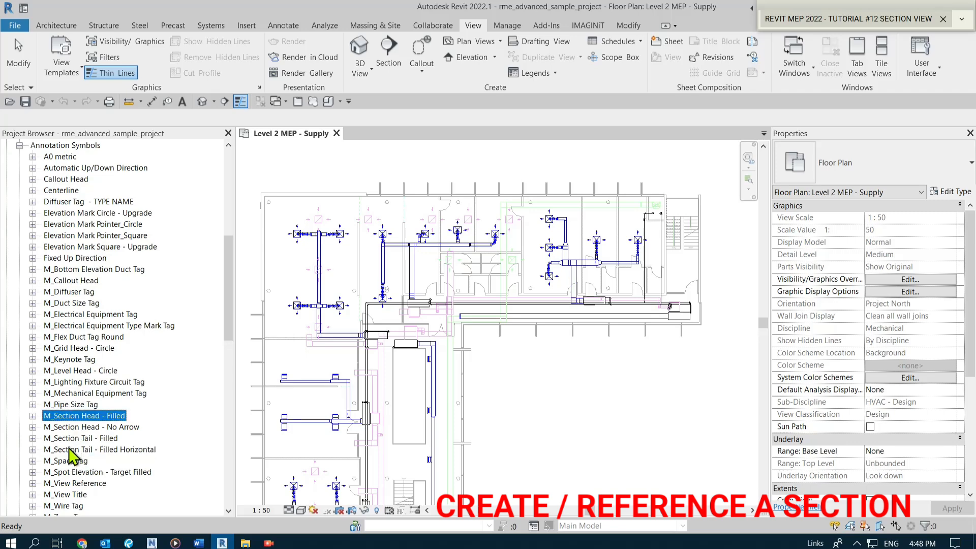
shift+click(71, 449)
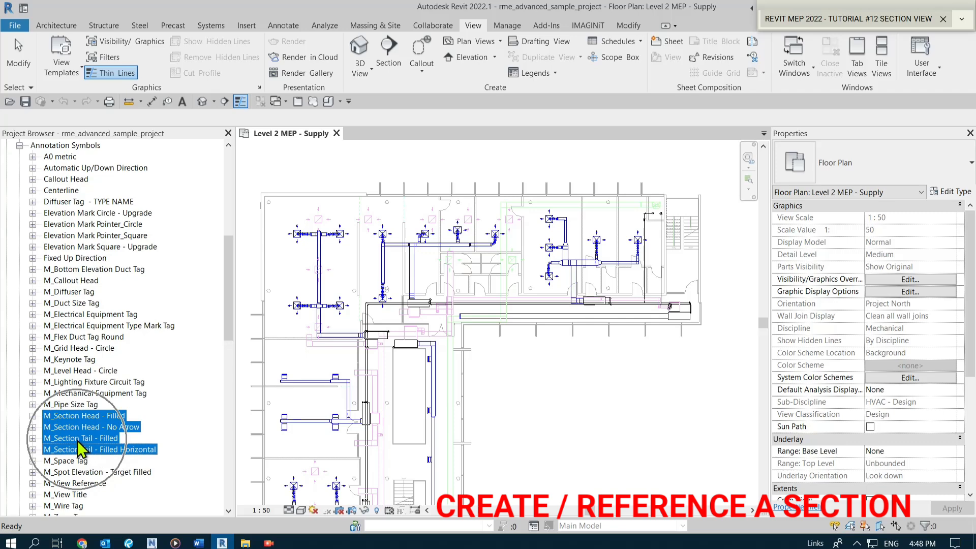
click(527, 423)
click(210, 447)
click(523, 434)
click(520, 429)
click(521, 429)
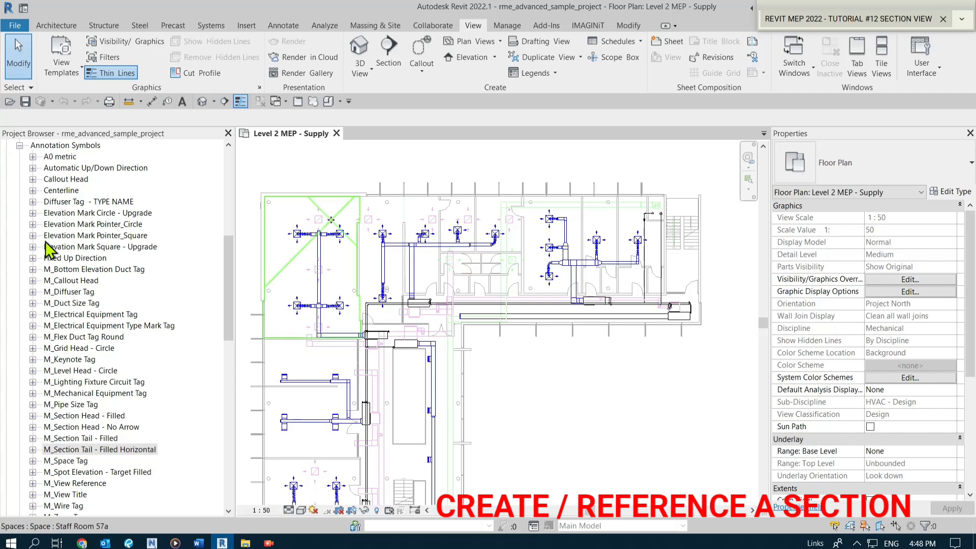
- Collapse the Families branch in the project browser
scroll(61, 207, up, 2)
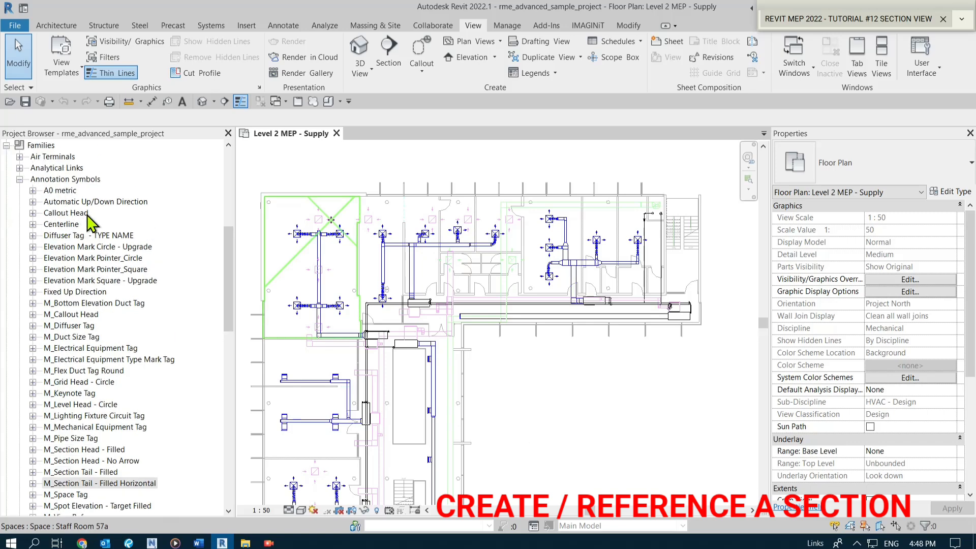
scroll(66, 203, up, 2)
click(42, 180)
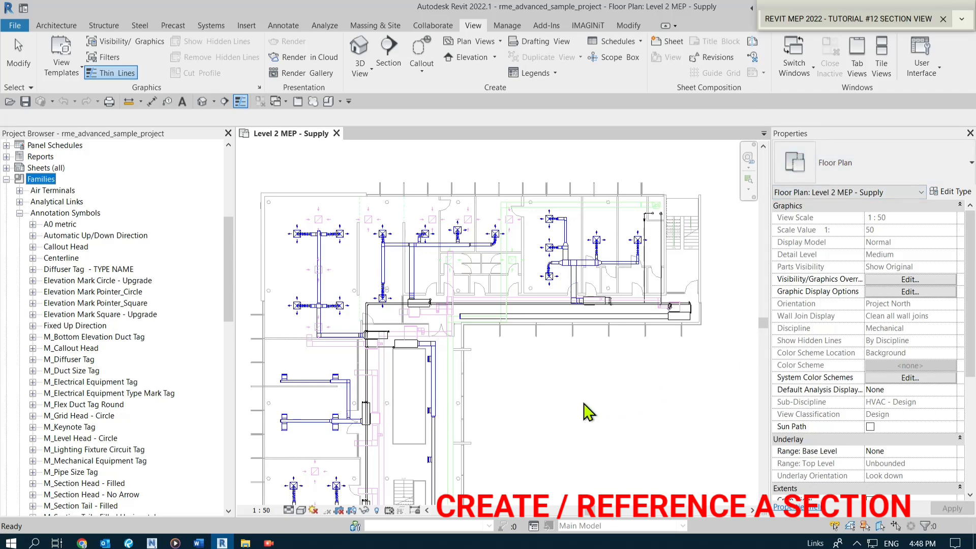
scroll(10, 186, up, 3)
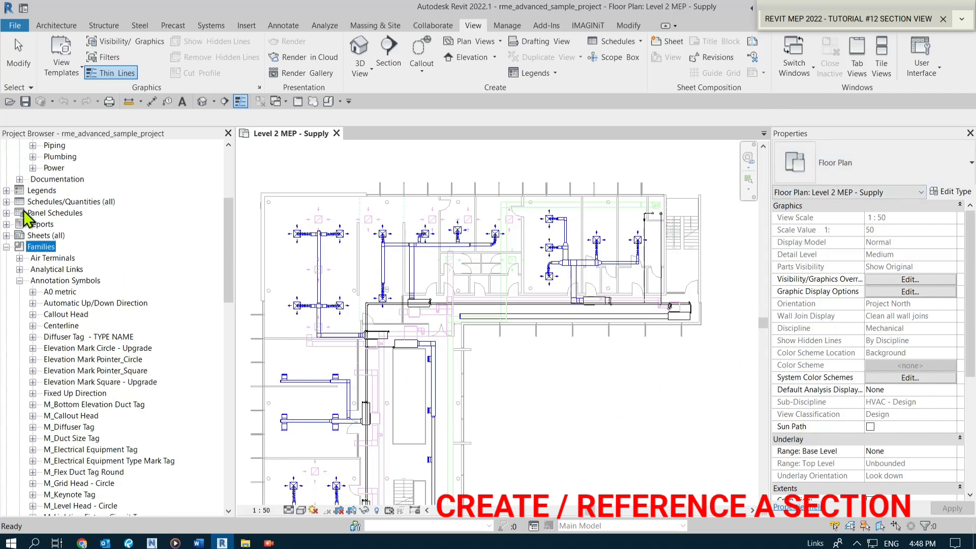
click(6, 247)
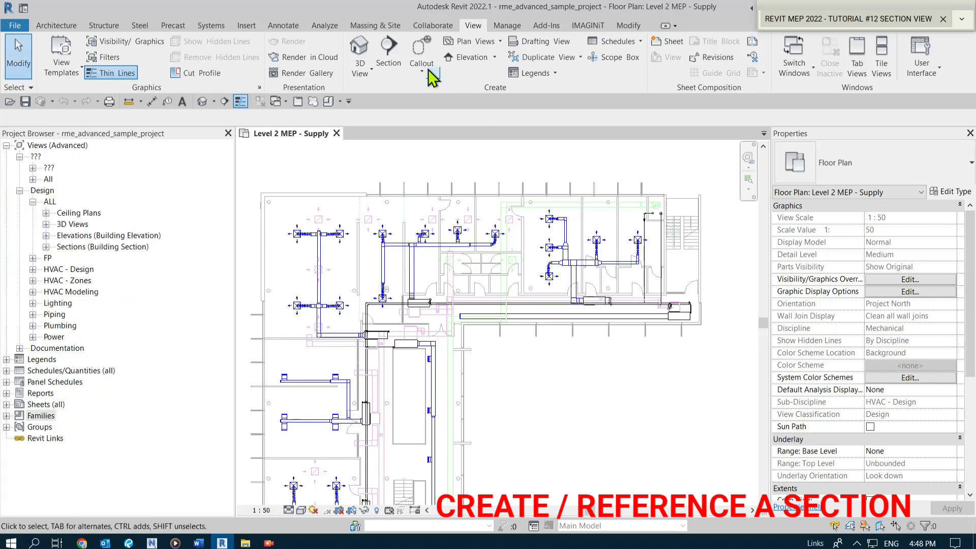
- Start the Section command, enable Reference Other View, and review the drafting and section views available for referencing
click(389, 54)
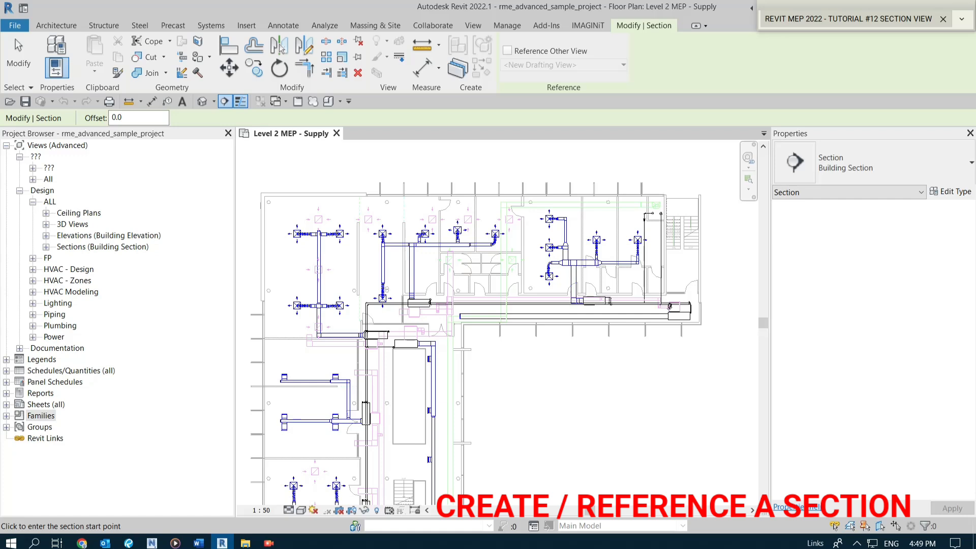
click(508, 54)
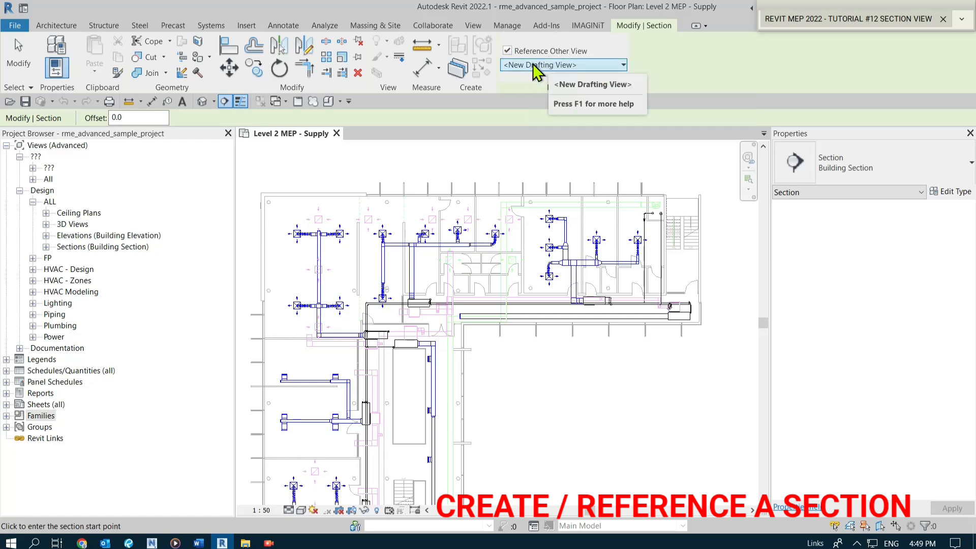
click(554, 64)
click(554, 65)
click(554, 65)
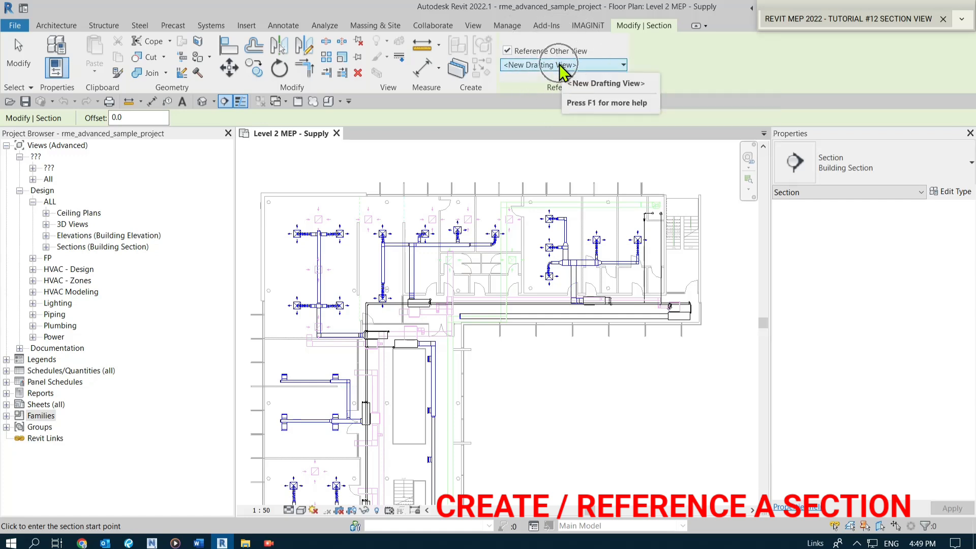
click(624, 65)
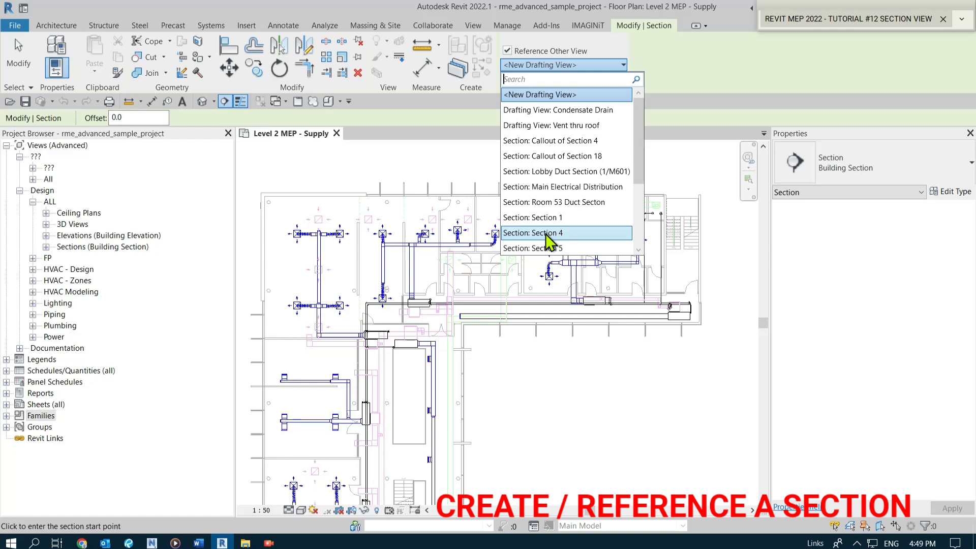
key(Down)
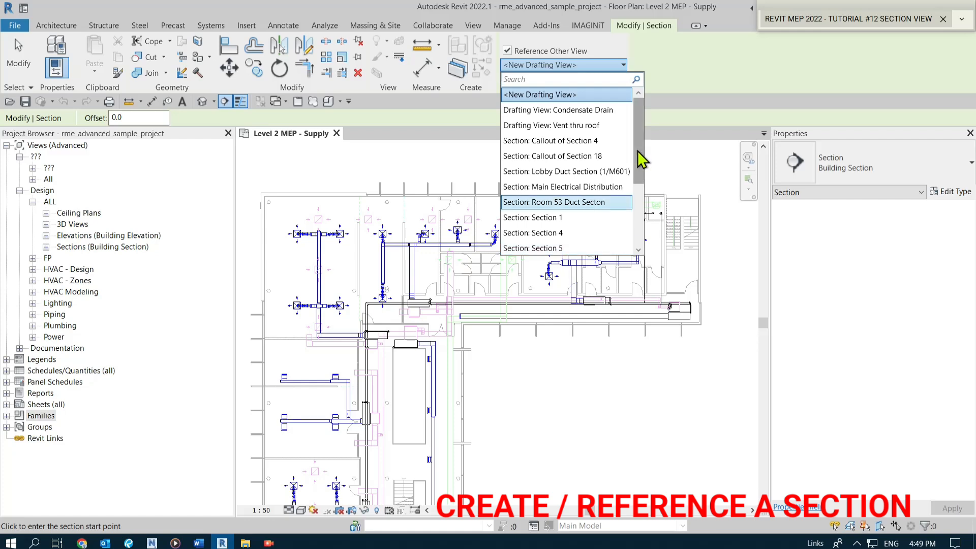
click(669, 98)
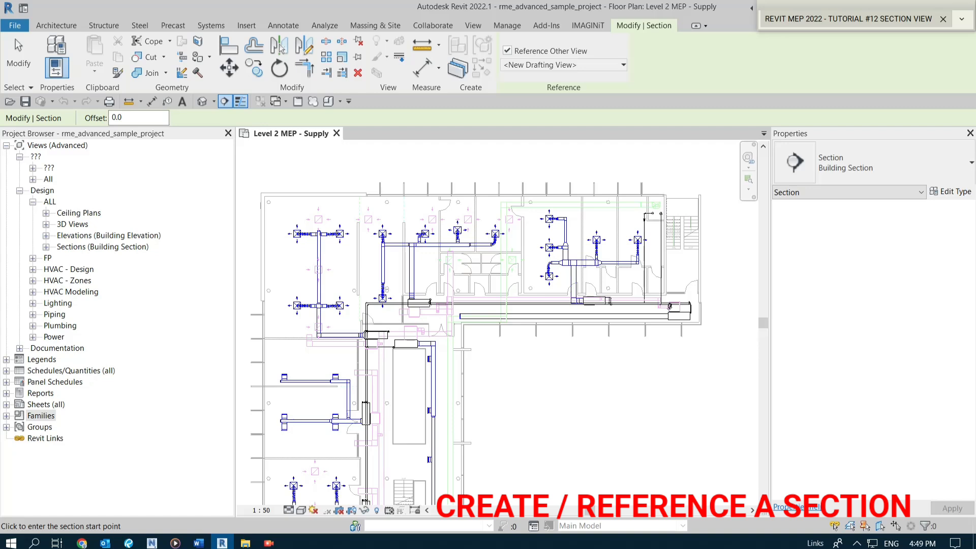
- Turn off Reference Other View and leave the Section command without drawing a section
click(559, 93)
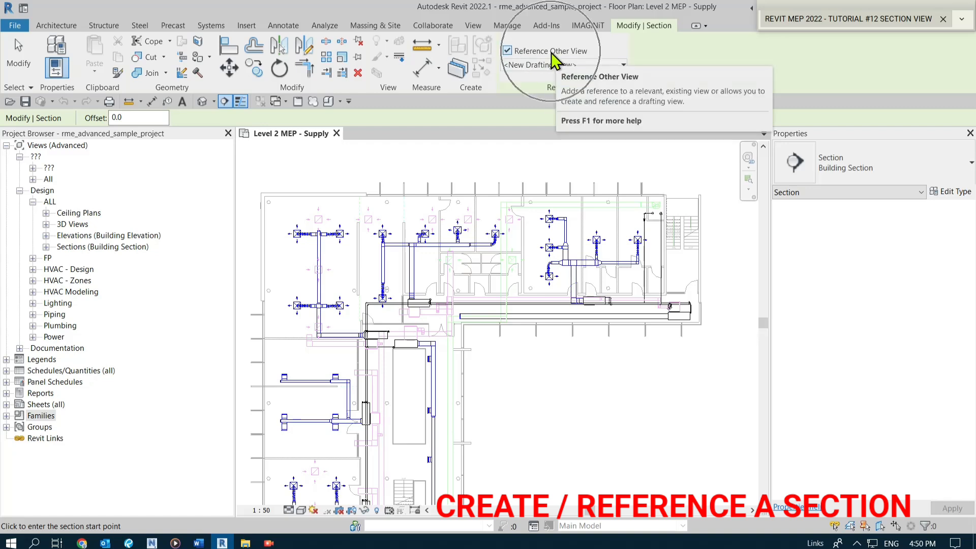
click(508, 51)
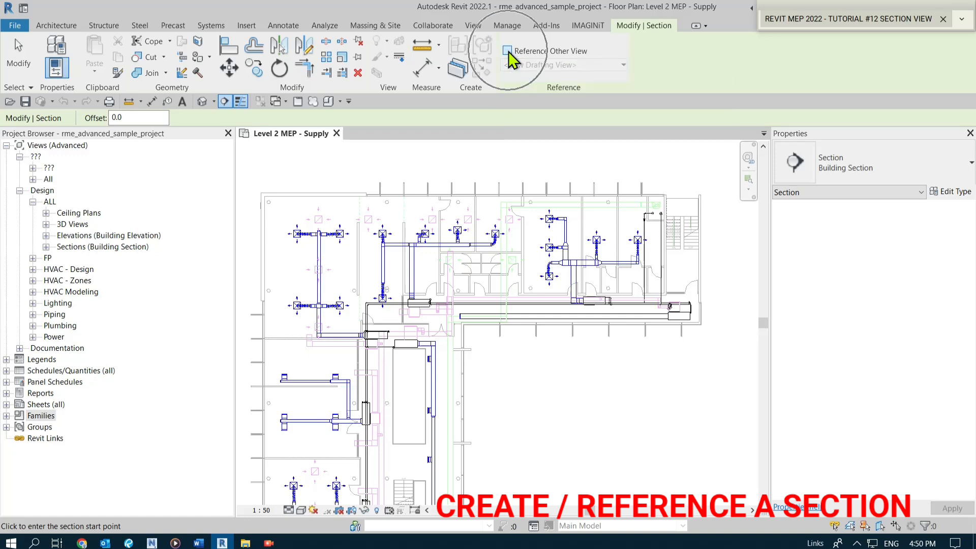
click(22, 65)
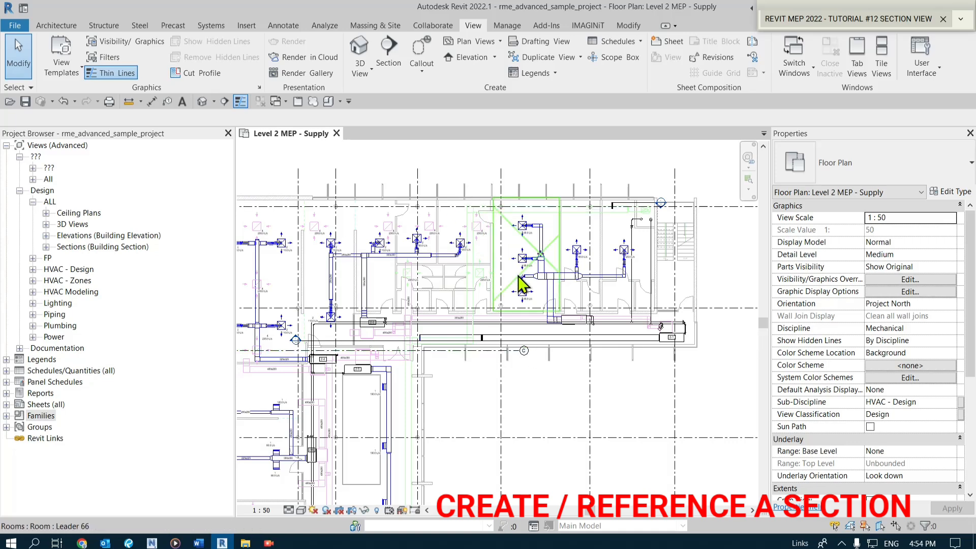
- Draw a vertical Building Section line across the upper wing, just beside the grid line near the three stacked supply diffusers
click(472, 28)
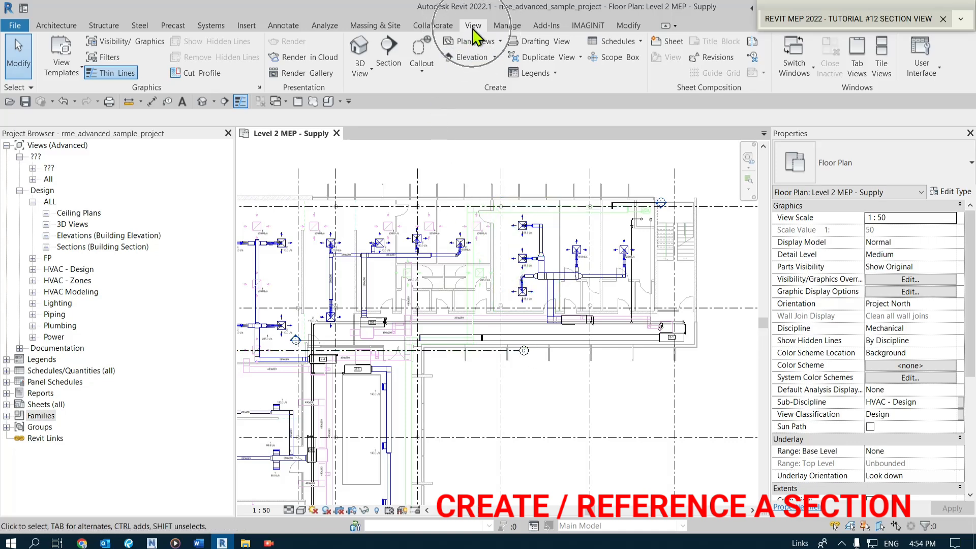
click(389, 57)
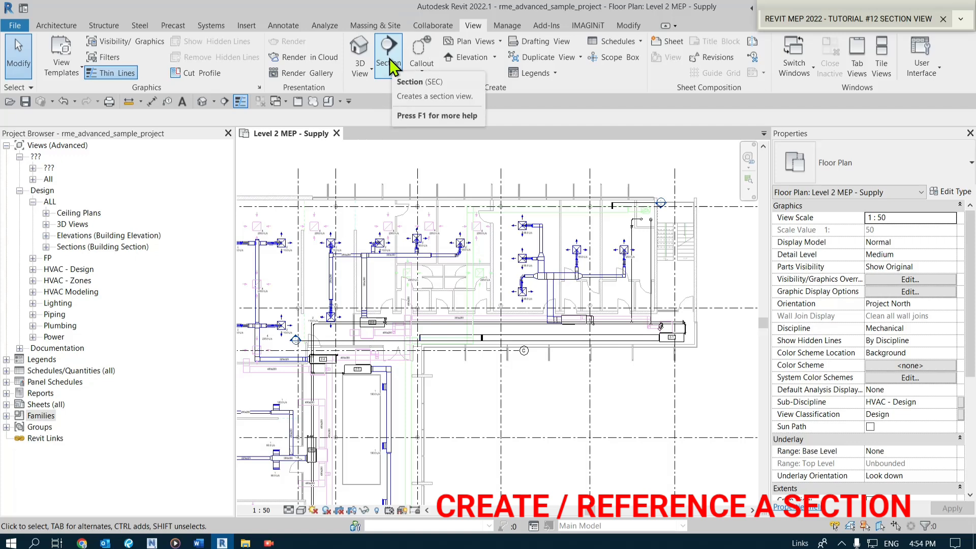
click(389, 58)
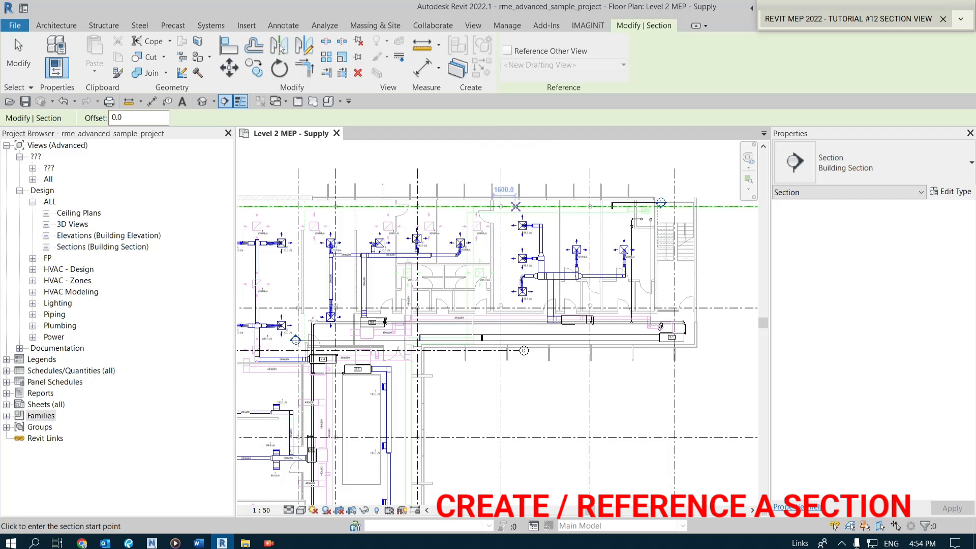
click(508, 173)
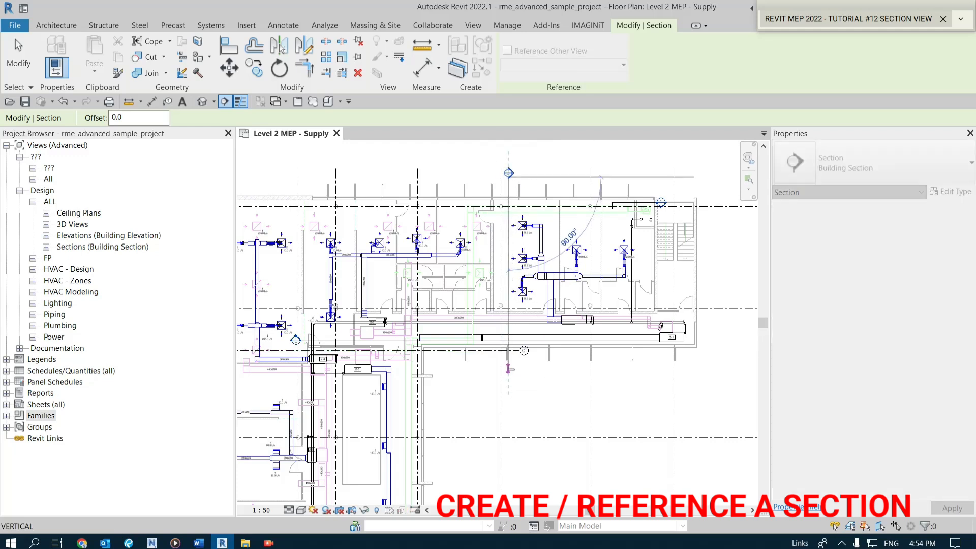
click(508, 367)
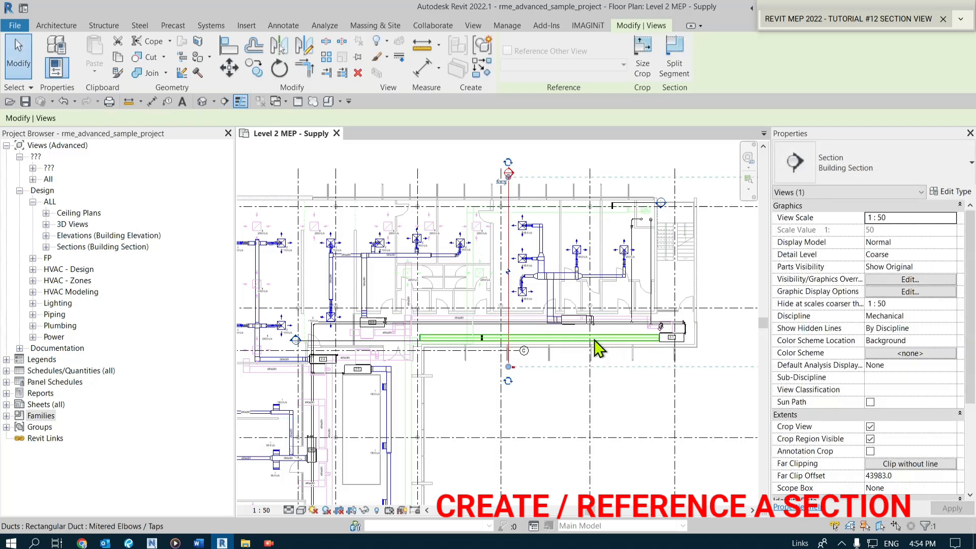
- Pull the section's far clip boundary in to just past the stair end of the wing, about 15149 deep
scroll(460, 330, down, 1)
middle_drag(584, 327, 546, 327)
middle_drag(471, 352, 424, 359)
scroll(464, 354, up, 2)
scroll(466, 356, down, 1)
scroll(392, 281, down, 1)
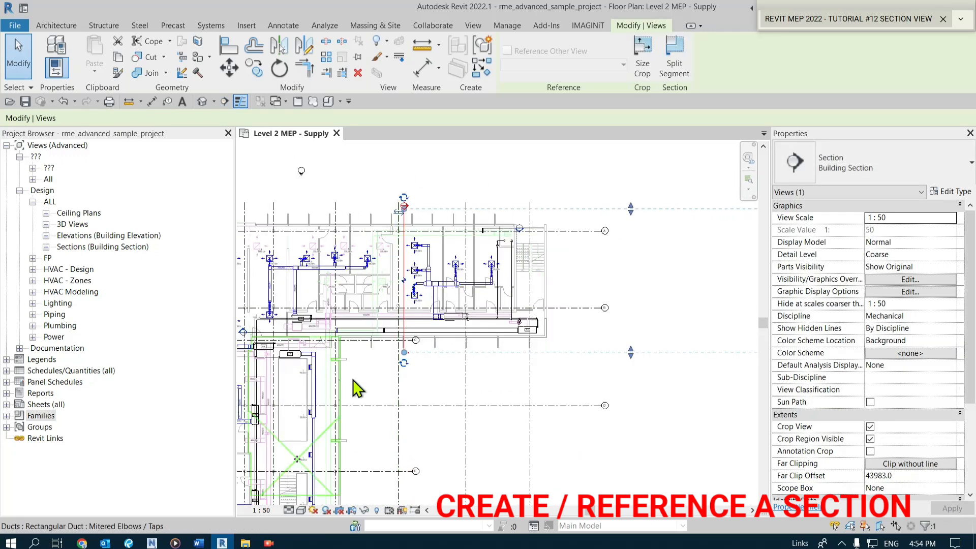
scroll(474, 282, down, 1)
middle_drag(473, 282, 288, 261)
scroll(527, 266, down, 2)
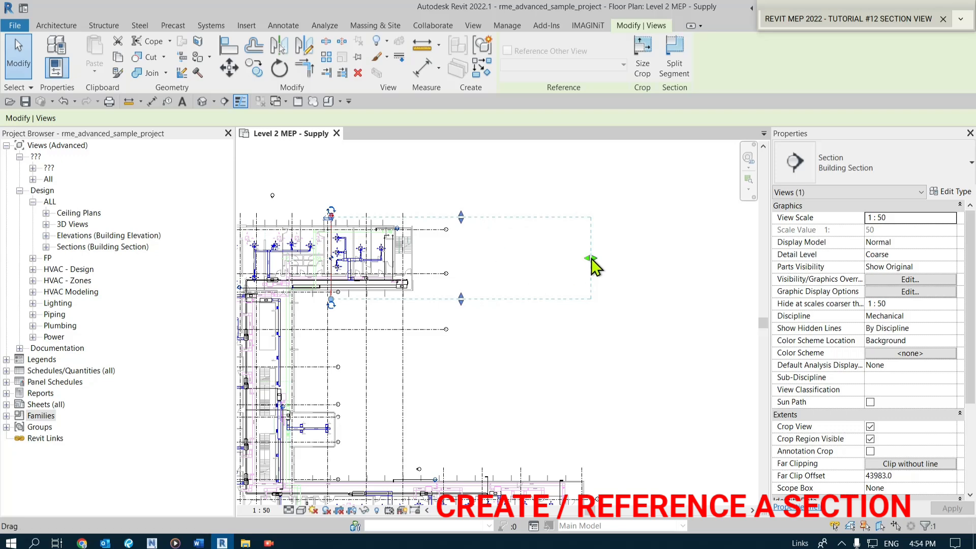
drag(592, 262, 420, 258)
scroll(341, 263, up, 4)
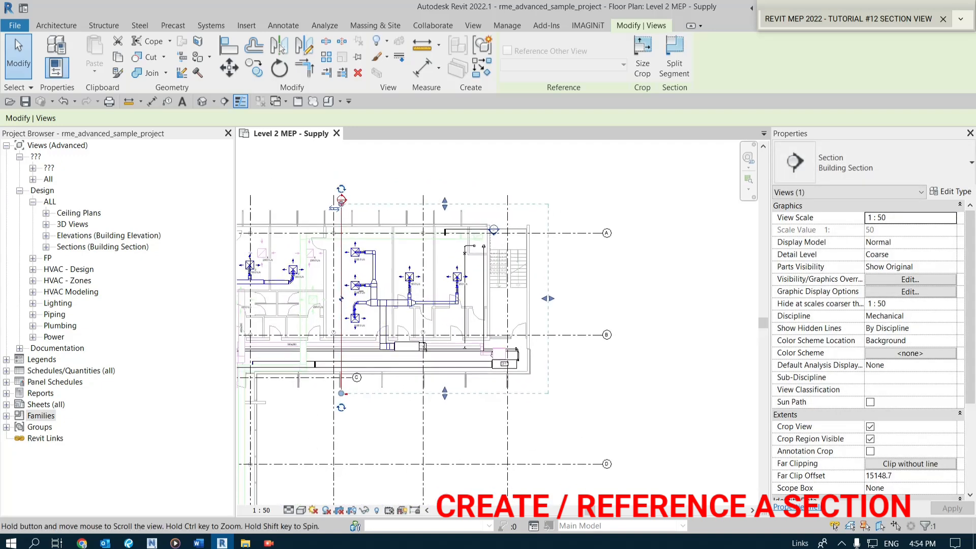
- Fine-tune the section's side extents around the wing and its far clip depth to about 14814
drag(549, 303, 546, 304)
drag(445, 208, 445, 199)
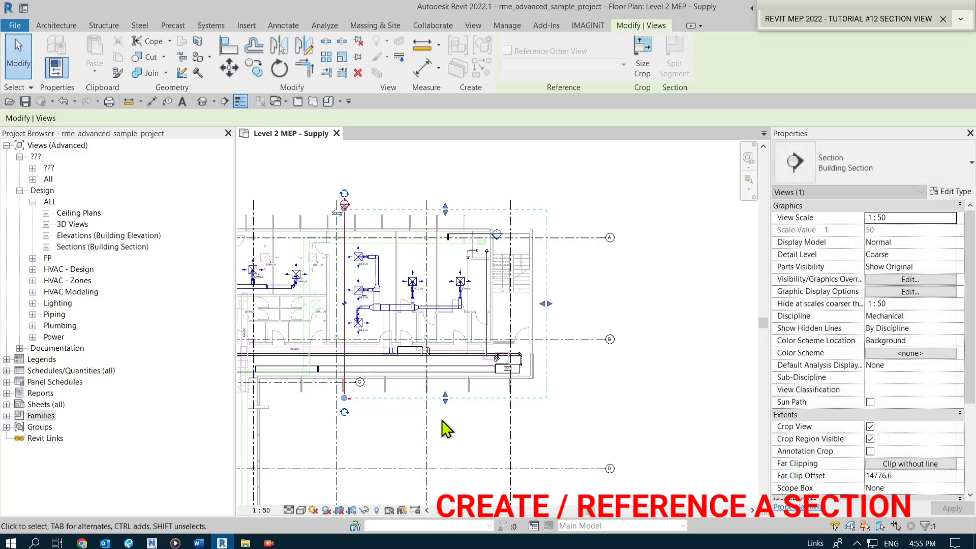
drag(446, 398, 445, 393)
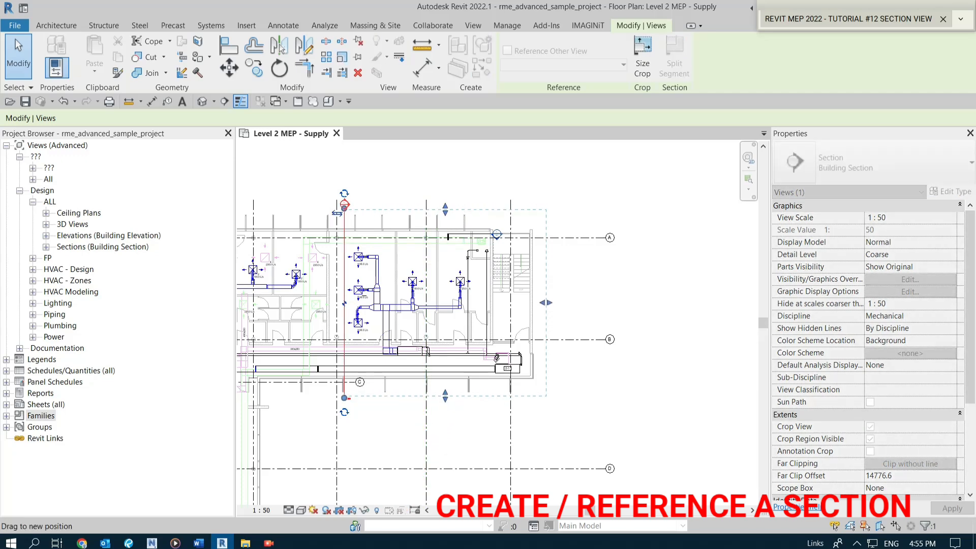
mouse_move(546, 304)
mouse_down()
mouse_move(556, 304)
mouse_move(547, 304)
mouse_up()
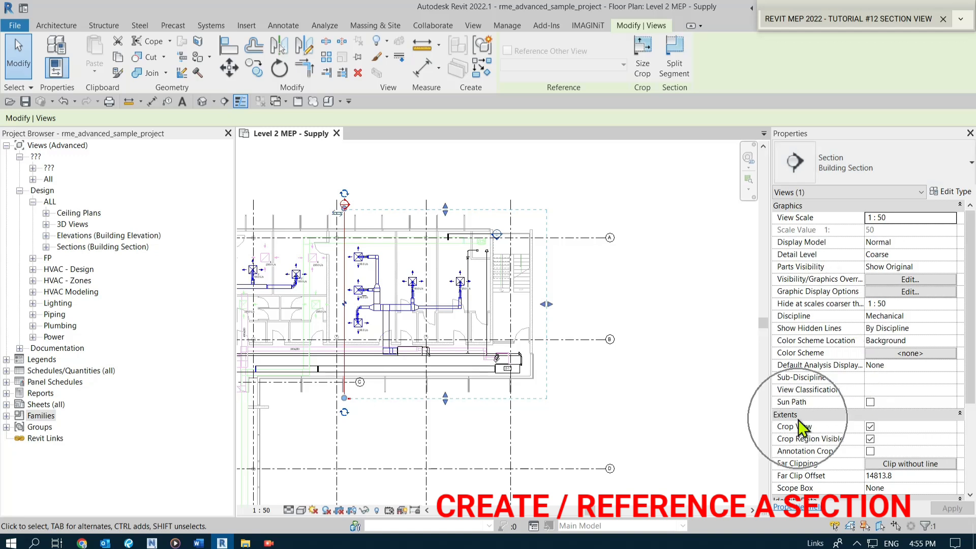
- Locate the section's Far Clip Offset property, open its value for editing, and clear the selection
scroll(798, 420, down, 1)
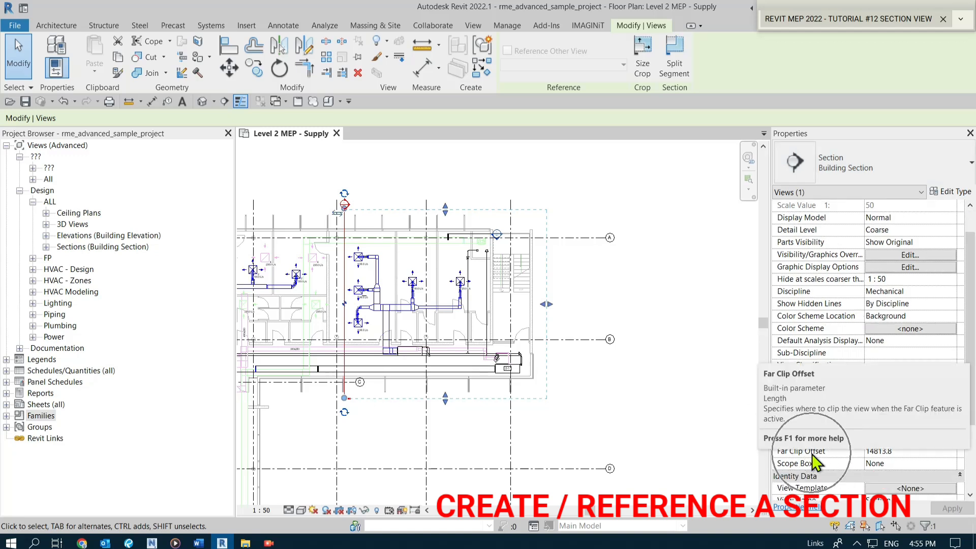
click(903, 454)
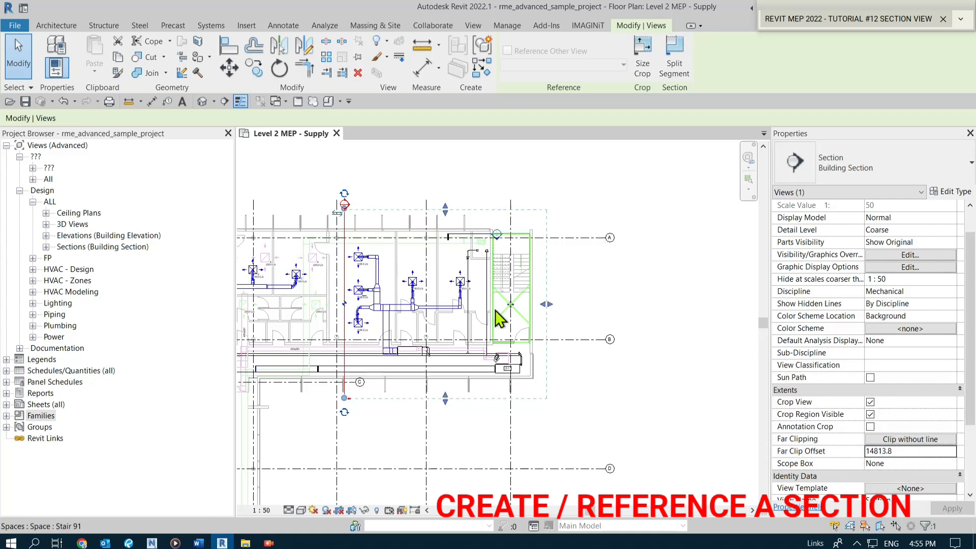
click(629, 320)
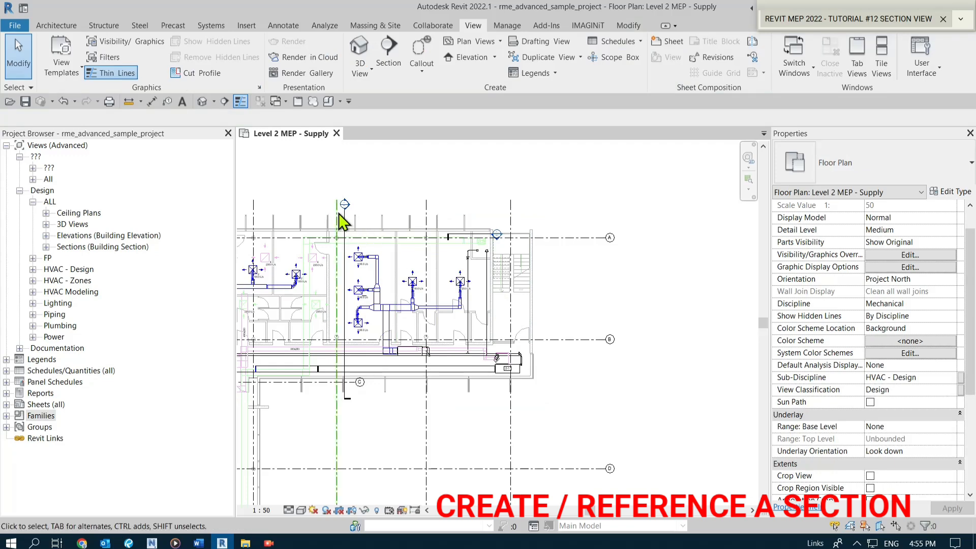
- Reselect the section line and extend its far clip depth to about 14888 beyond the stair
click(344, 360)
click(346, 397)
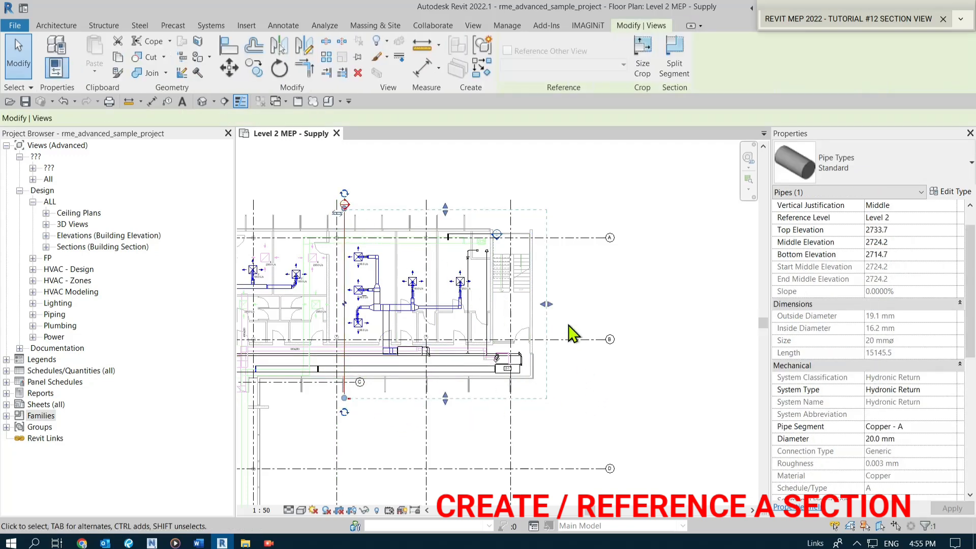
drag(547, 304, 548, 304)
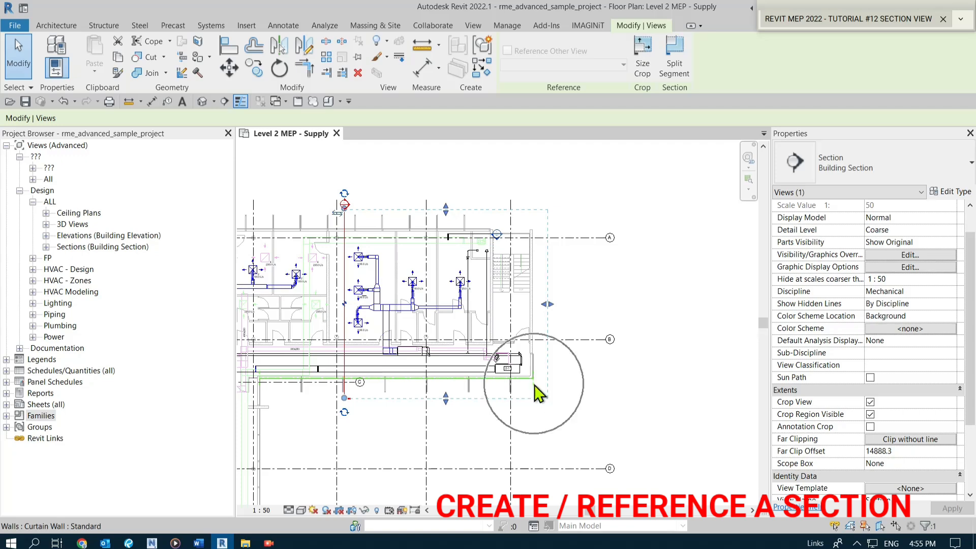
scroll(410, 301, up, 1)
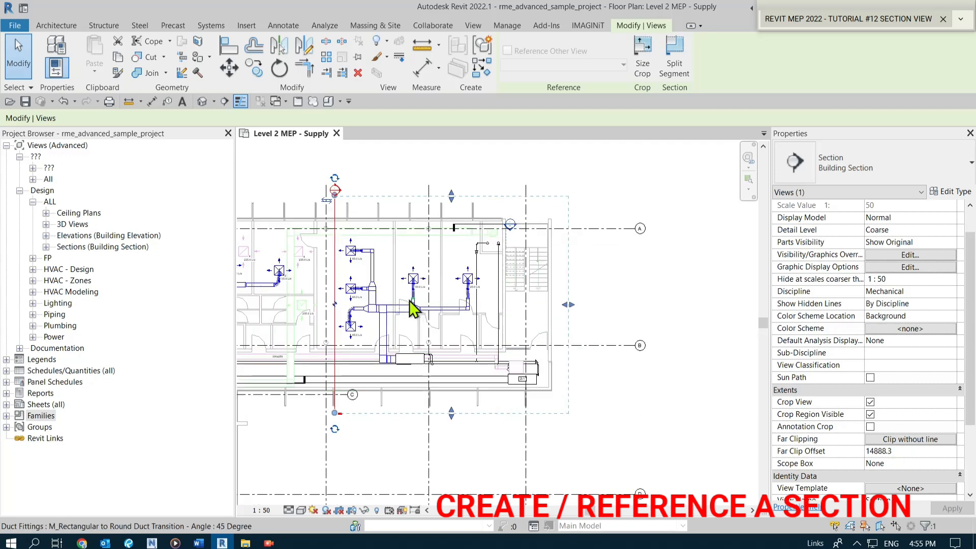
scroll(412, 285, up, 1)
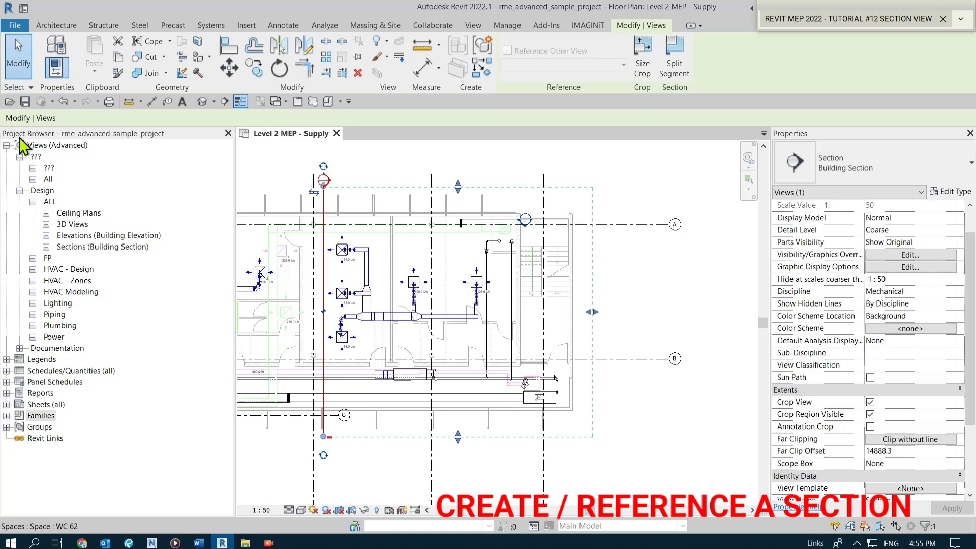
- Expand Sections (Building Section) in the project browser, select the Section 1 line, and examine its View Name and Discipline properties
click(46, 247)
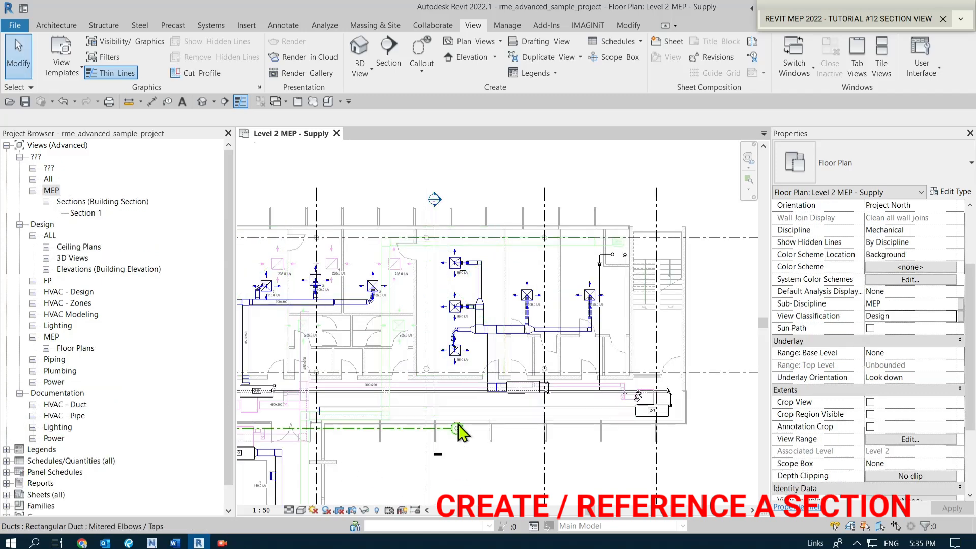
click(434, 218)
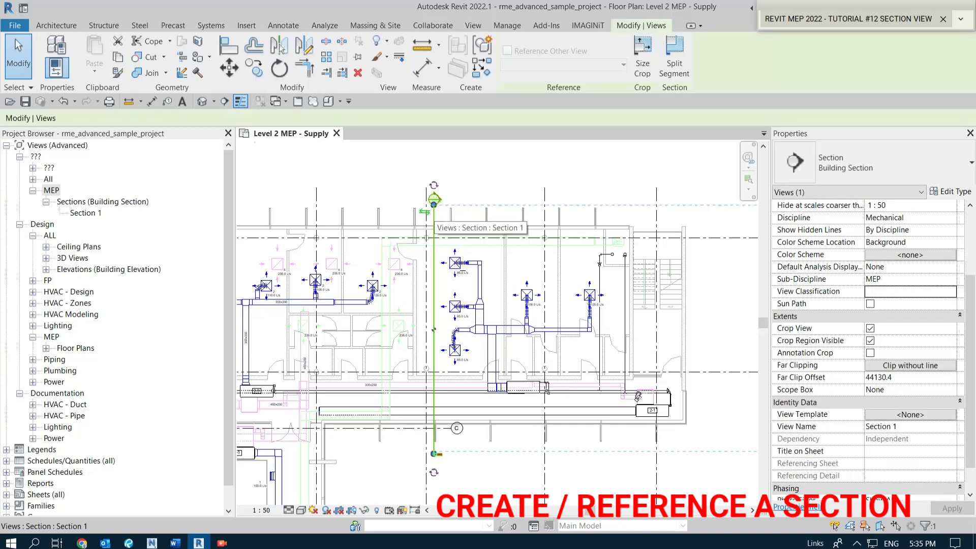
scroll(829, 448, down, 2)
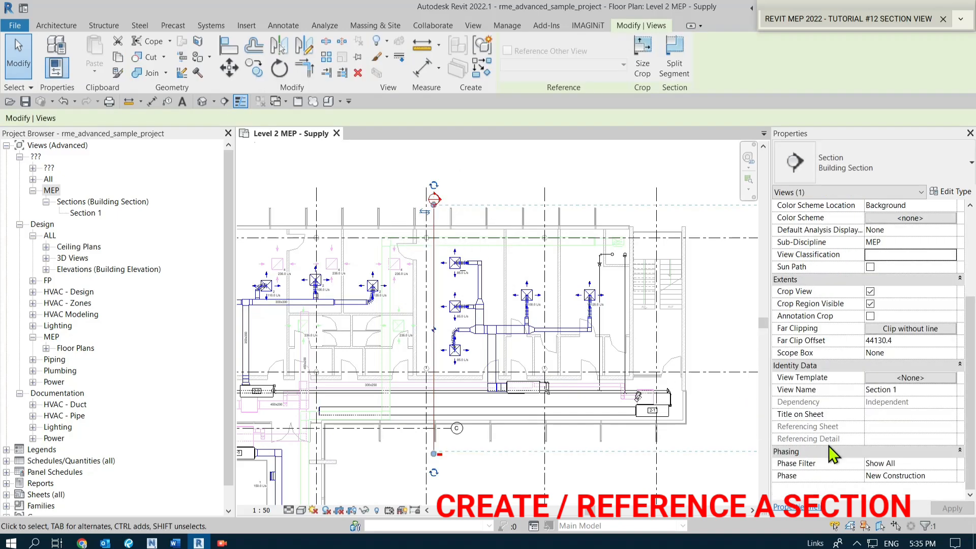
click(885, 396)
scroll(887, 404, up, 5)
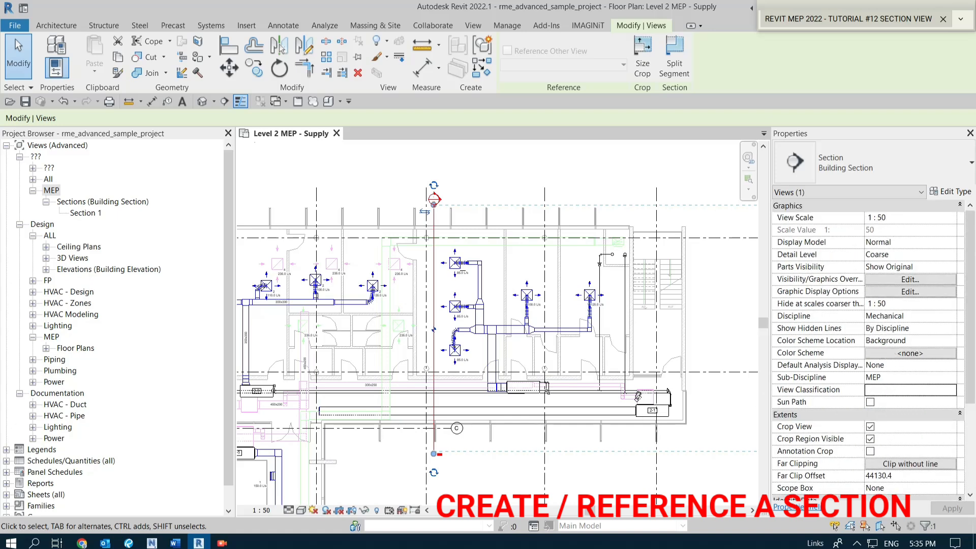
click(885, 321)
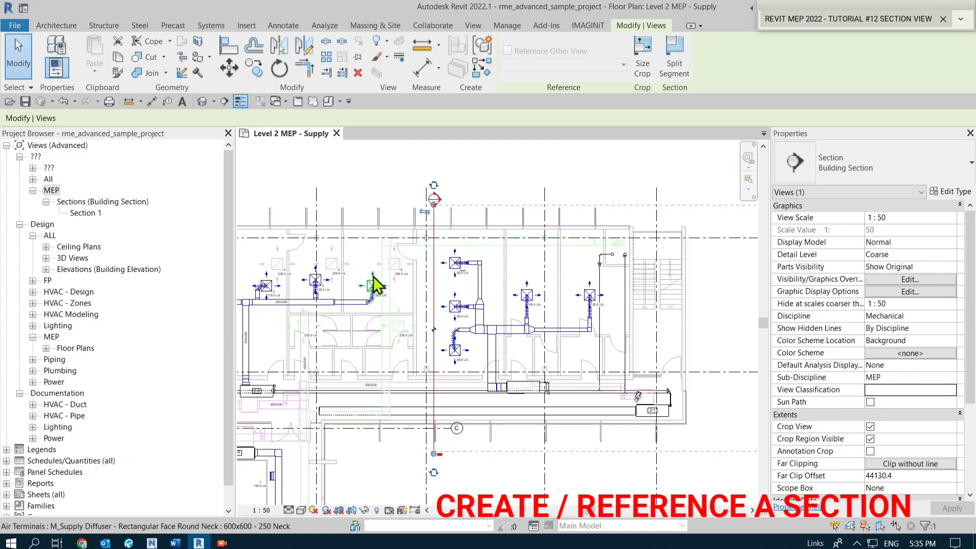
- Highlight the MEP group, the Section 1 view and its Sections (Building Section) category in the project browser
click(51, 191)
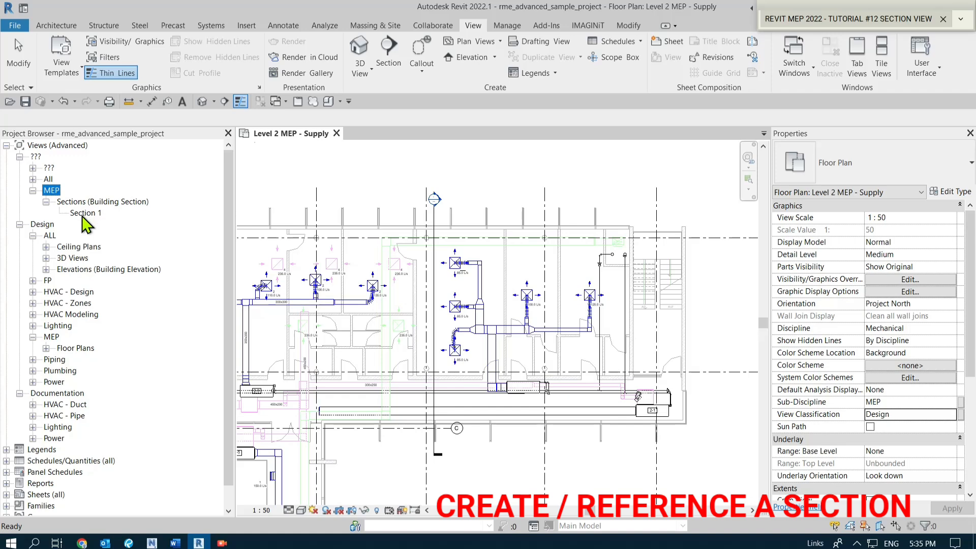
key(ctrl)
key(ctrl)
click(84, 213)
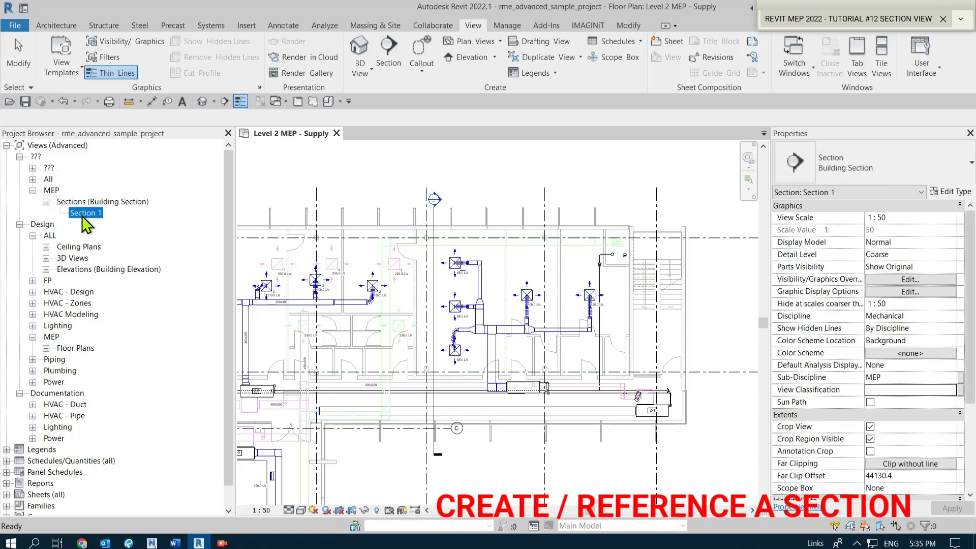
key(ctrl)
key(ctrl)
key(ctrl)
click(109, 203)
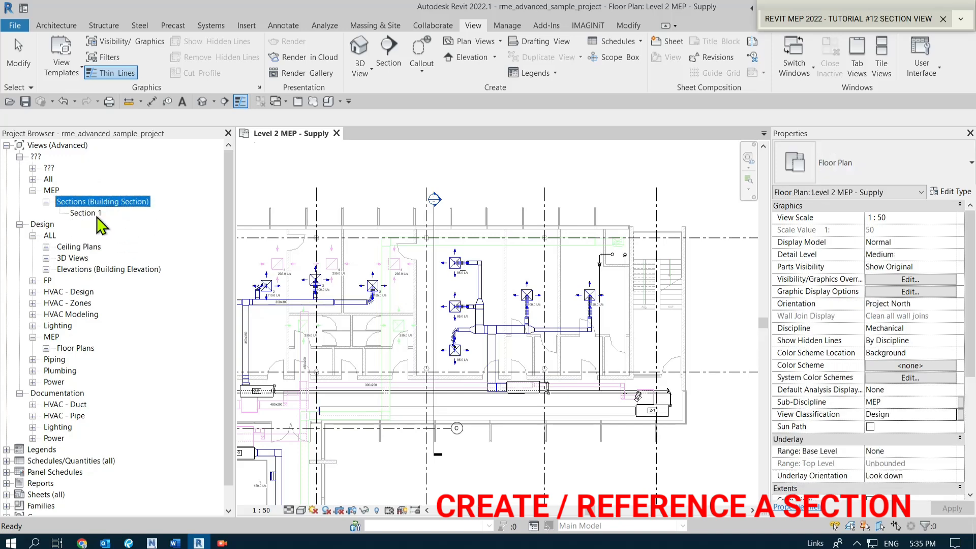
- Select Section 1 in the project browser, select its section line in the plan, and open the Section 1 view from the browser
click(95, 214)
key(ctrl)
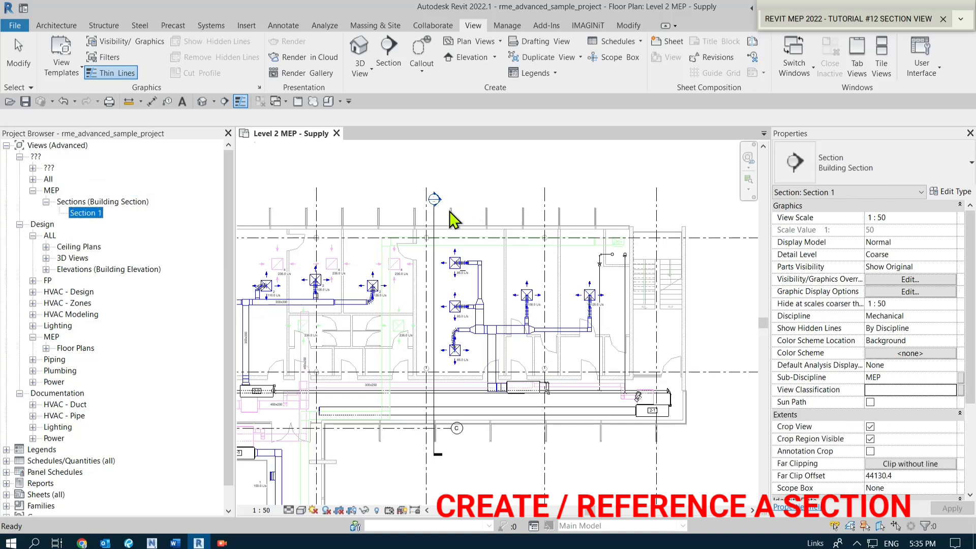
click(435, 213)
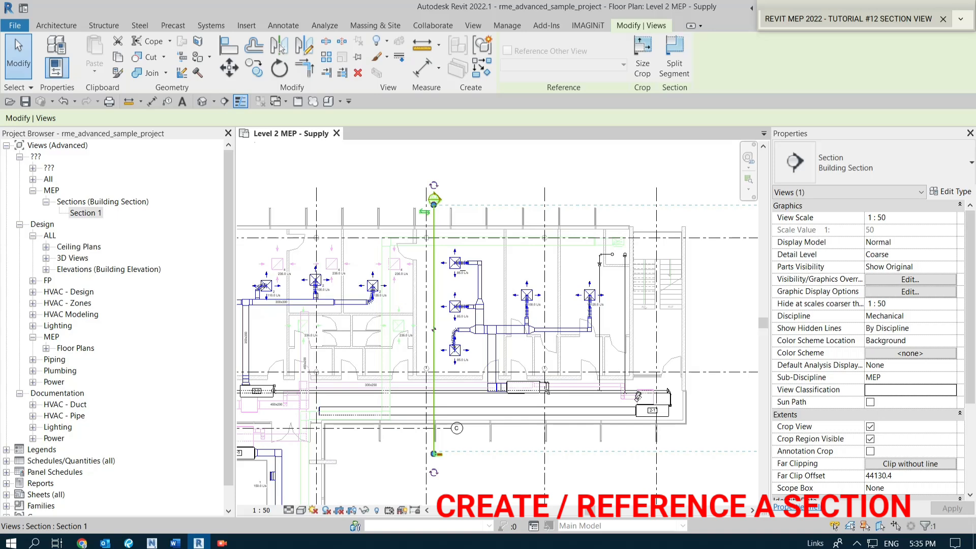
scroll(477, 205, down, 1)
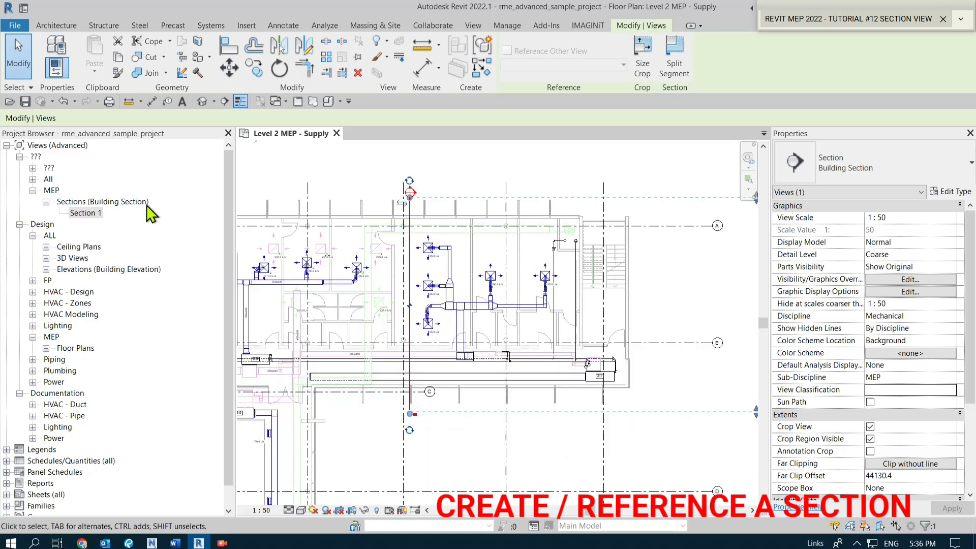
double_click(91, 213)
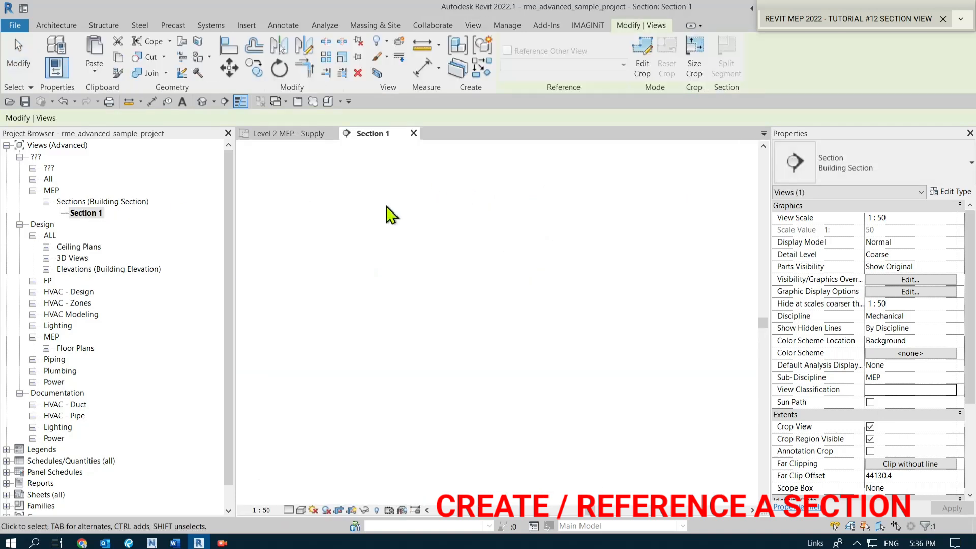
- Go to the Section 1 view from its section line in the Level 2 MEP - Supply plan and set its detail level to Fine
click(289, 134)
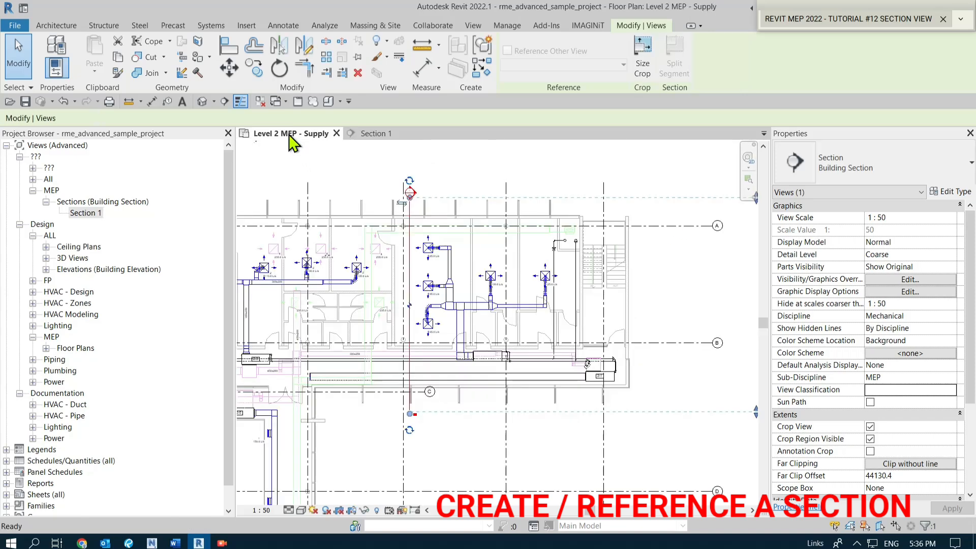
right_click(393, 180)
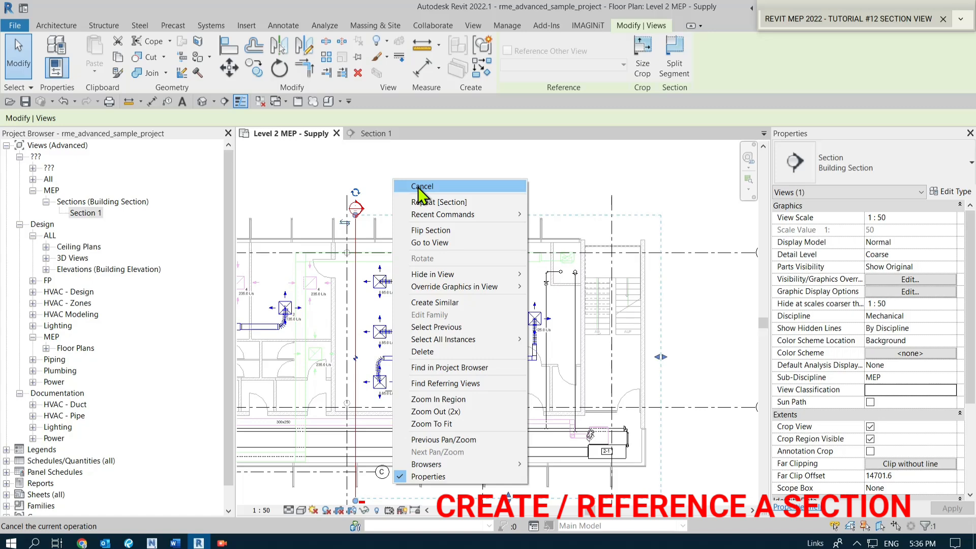
click(449, 244)
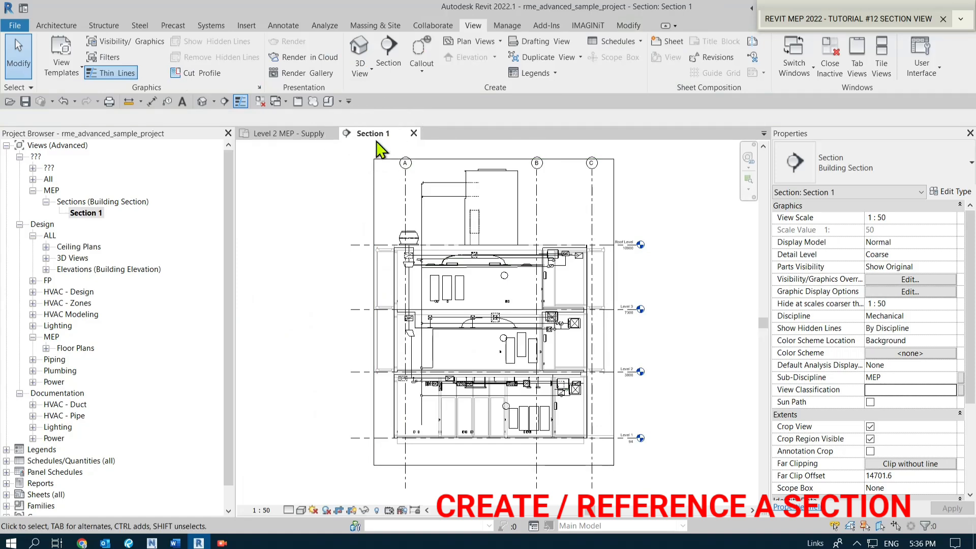
scroll(669, 224, up, 1)
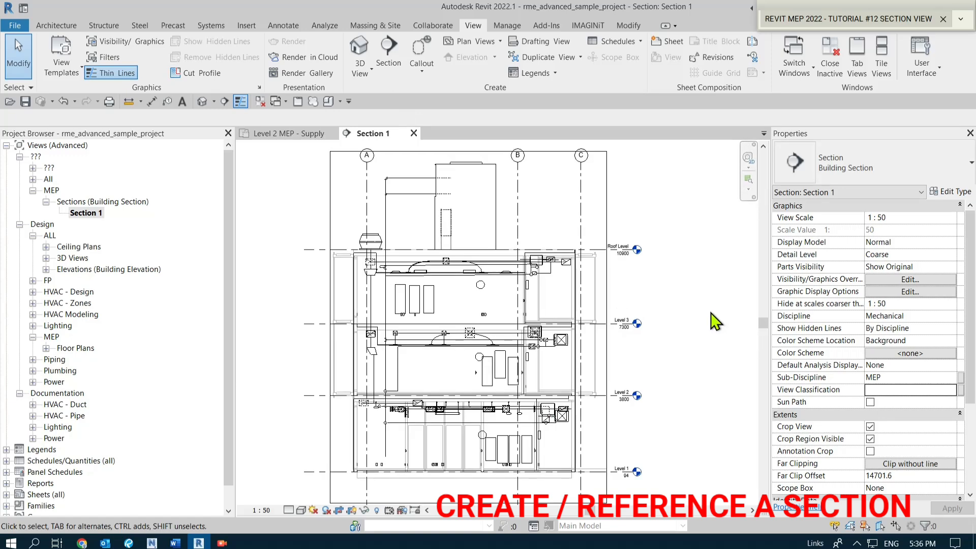
scroll(700, 315, down, 1)
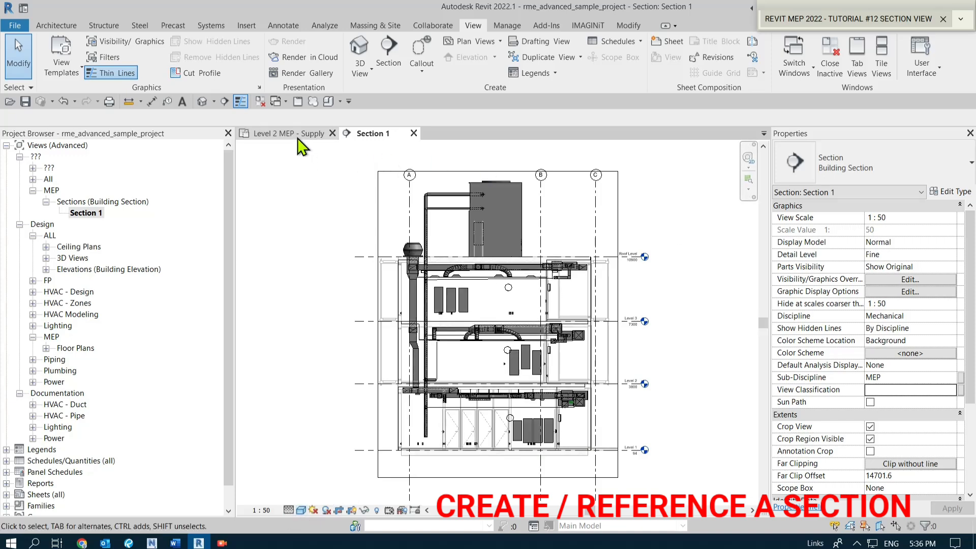
- Return to the Level 2 MEP - Supply plan and open Section 1 directly from its section head
click(298, 135)
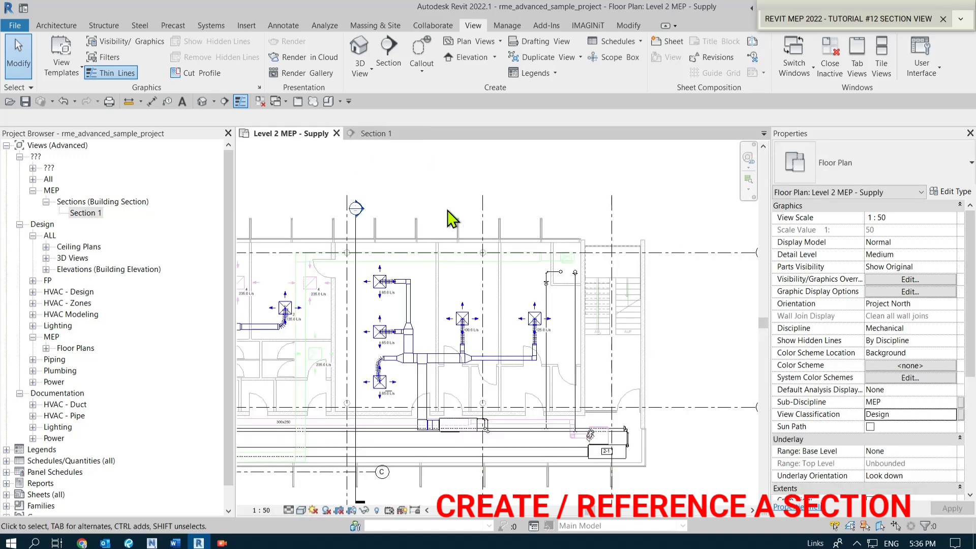
scroll(410, 208, up, 2)
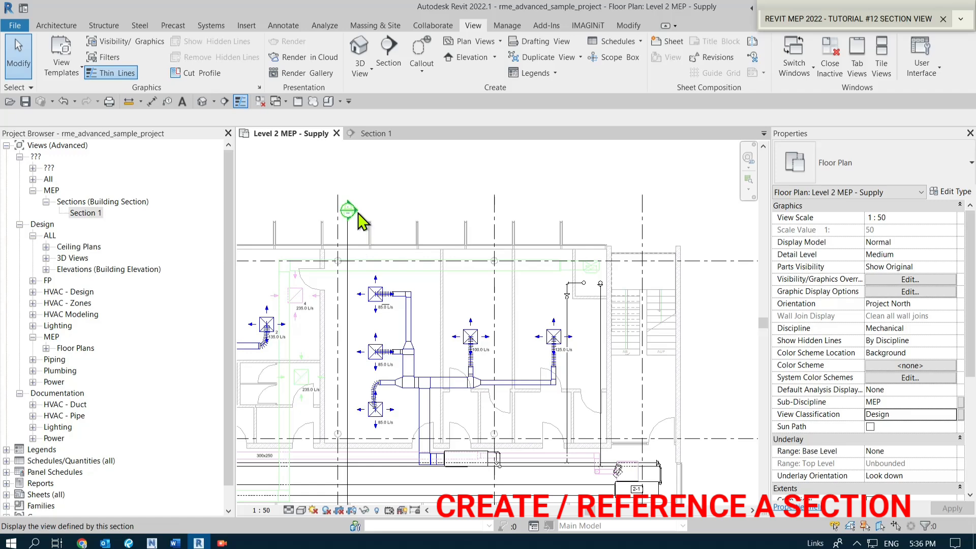
scroll(359, 219, up, 3)
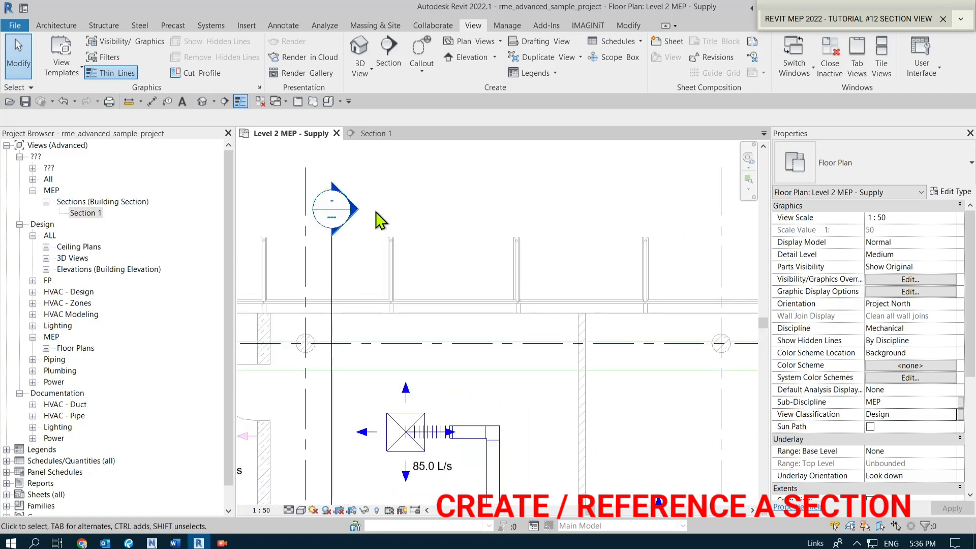
double_click(350, 213)
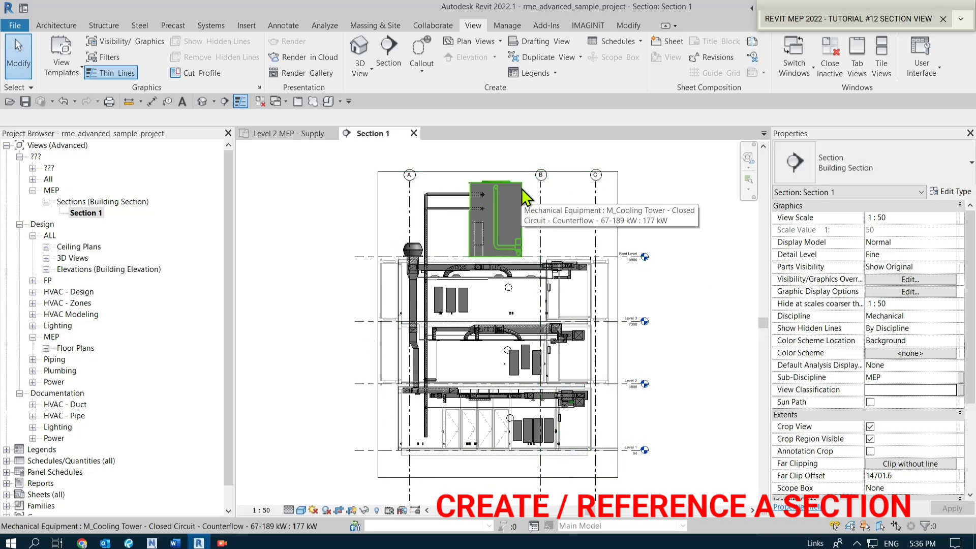
click(302, 133)
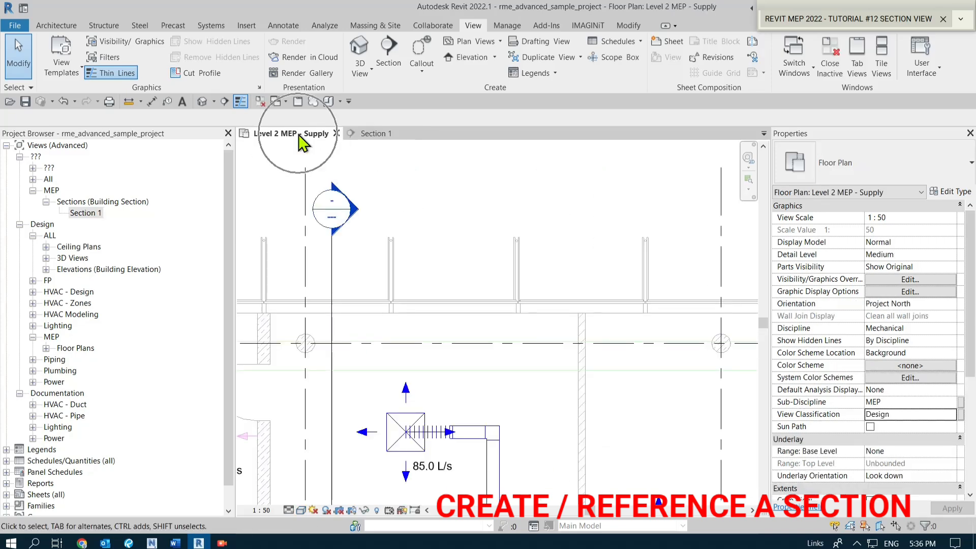
scroll(447, 244, down, 4)
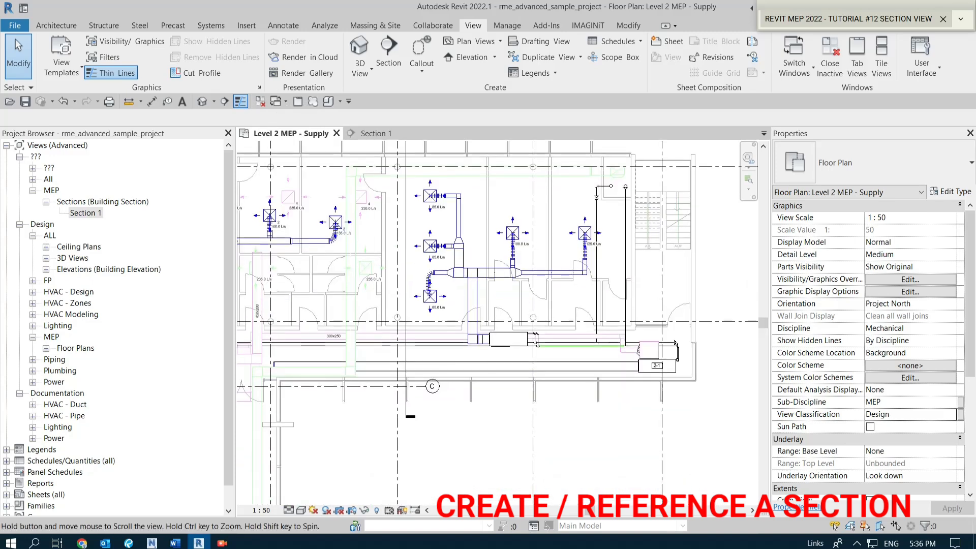
double_click(452, 199)
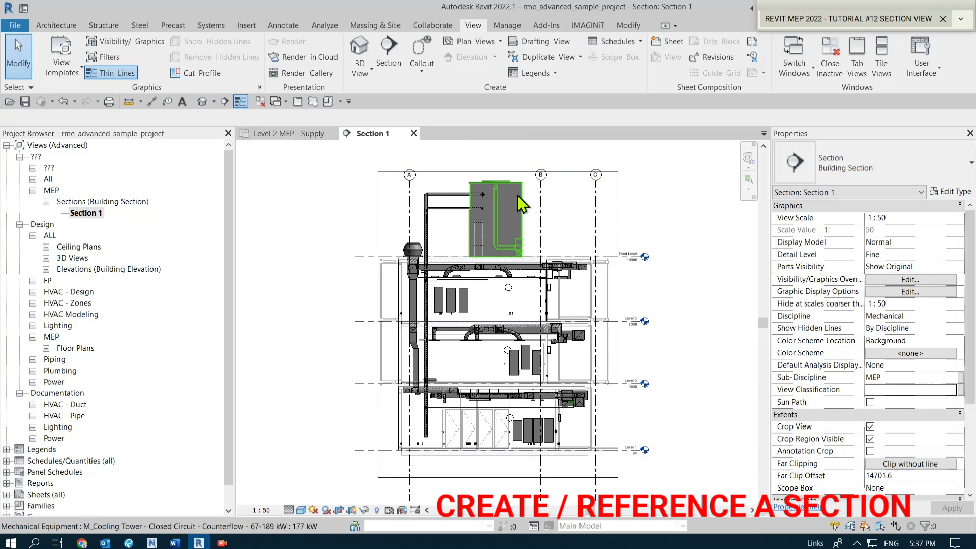
click(72, 257)
scroll(116, 386, down, 1)
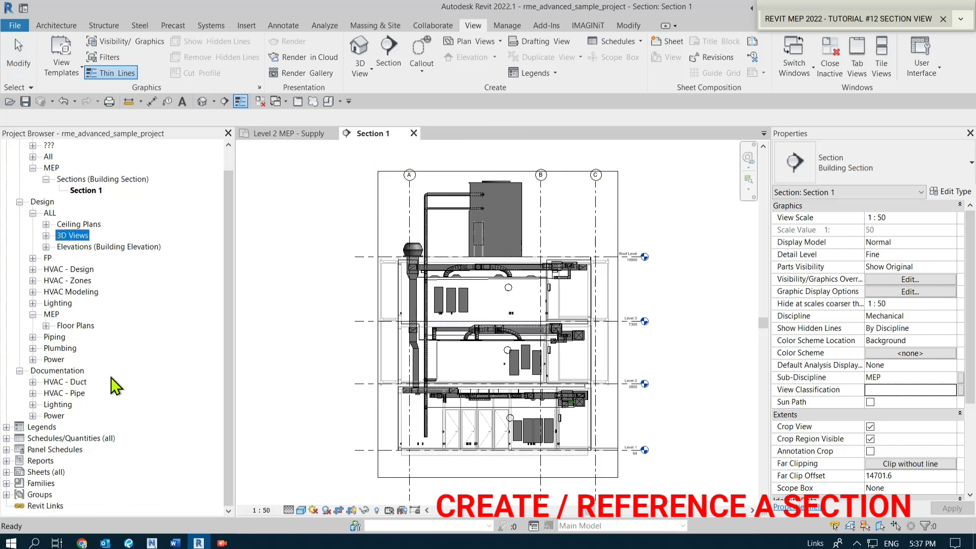
click(54, 439)
scroll(112, 241, up, 1)
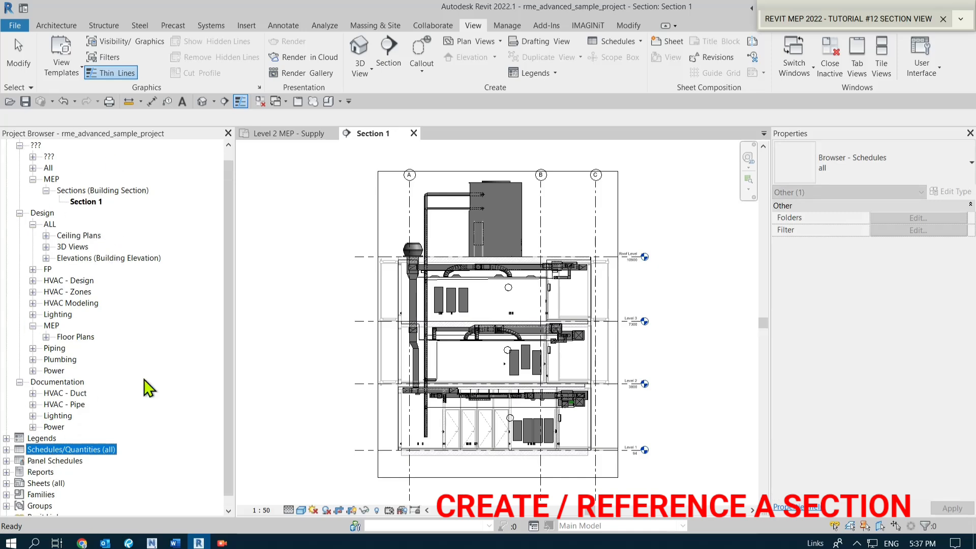
click(691, 307)
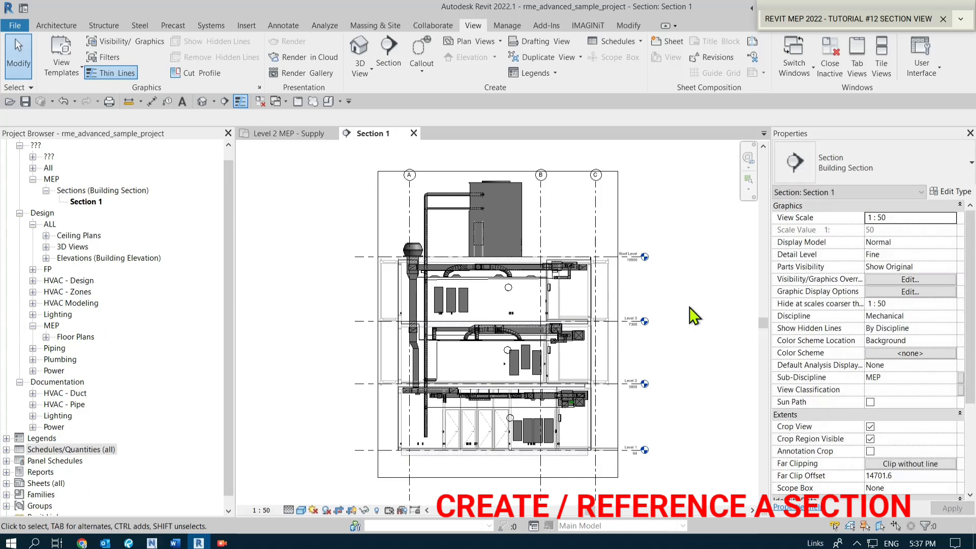
- Select the rooftop cooling tower in Section 1, switch to the Level 2 MEP - Supply plan, and clear the selection
click(531, 224)
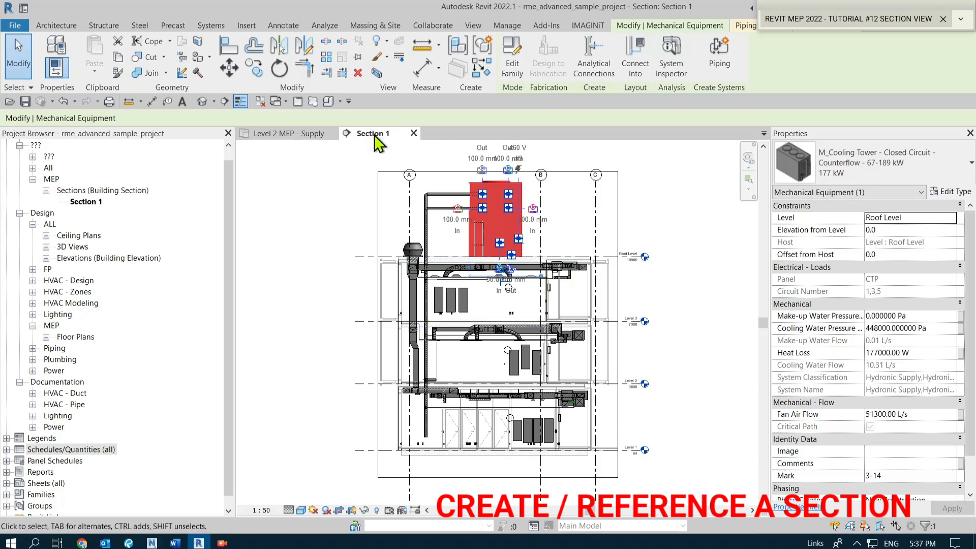
click(268, 137)
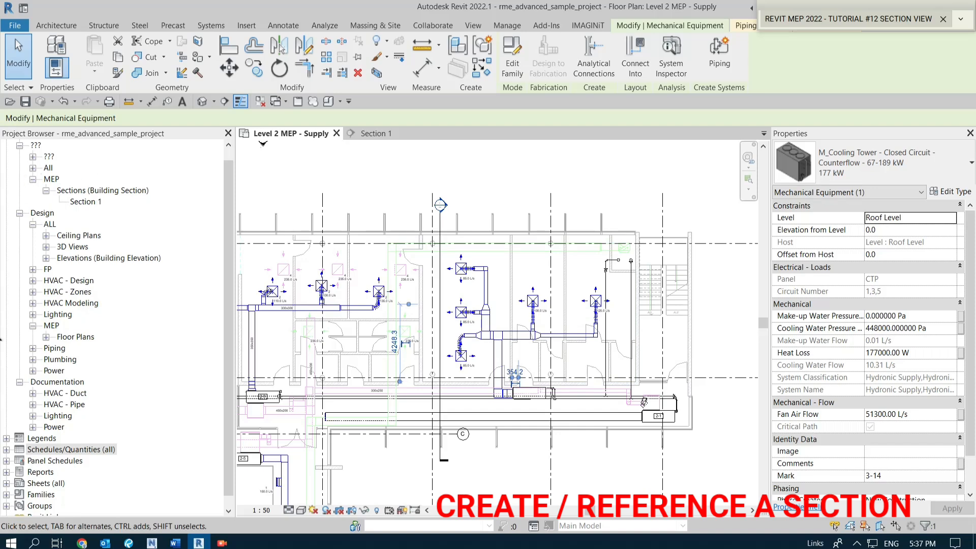
click(295, 189)
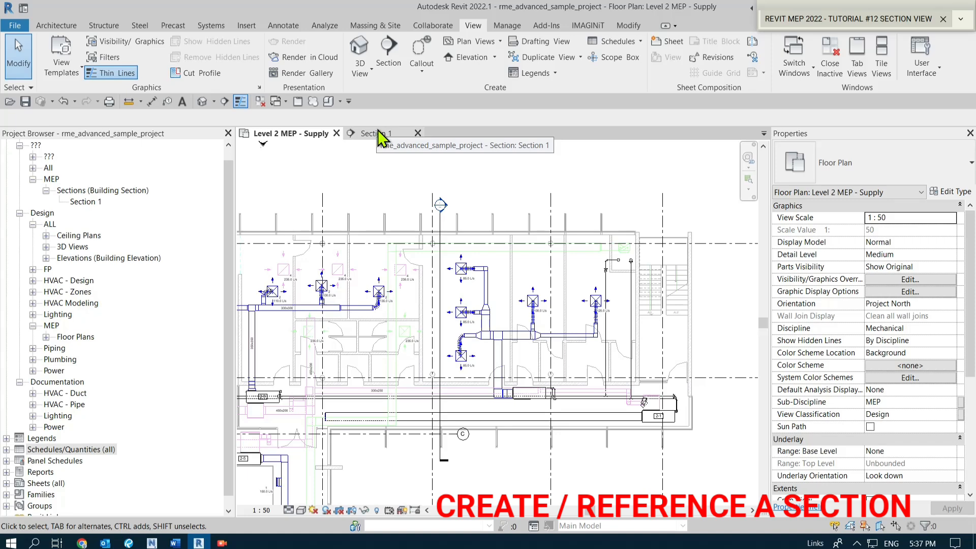
- Reduce the section's far clip depth to about 3728 in the plan and check the result in the Section 1 view
scroll(631, 203, up, 1)
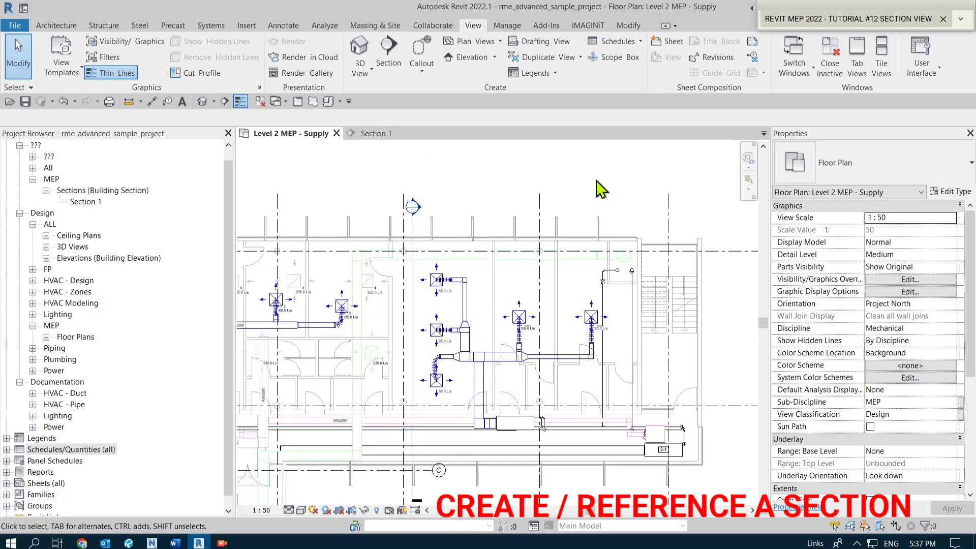
middle_drag(480, 207, 442, 187)
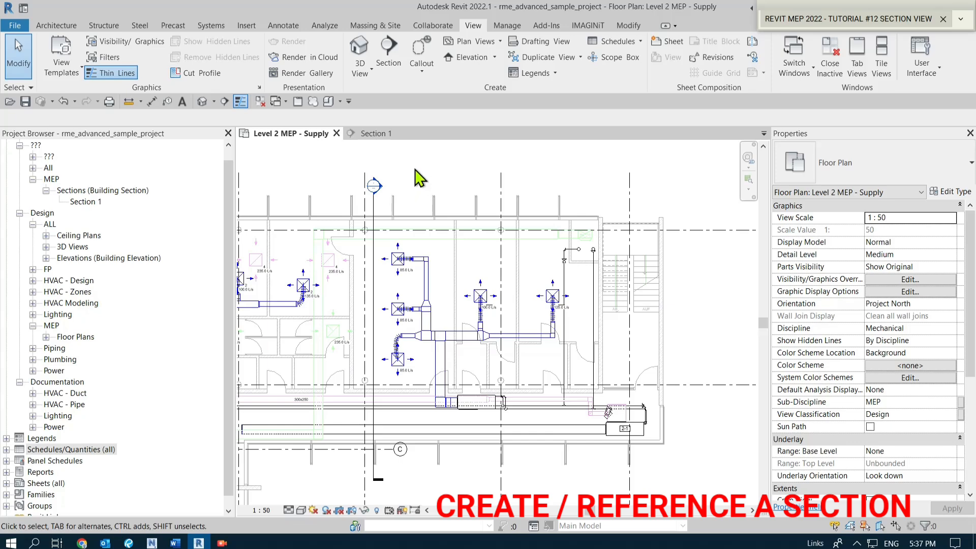
scroll(419, 180, down, 1)
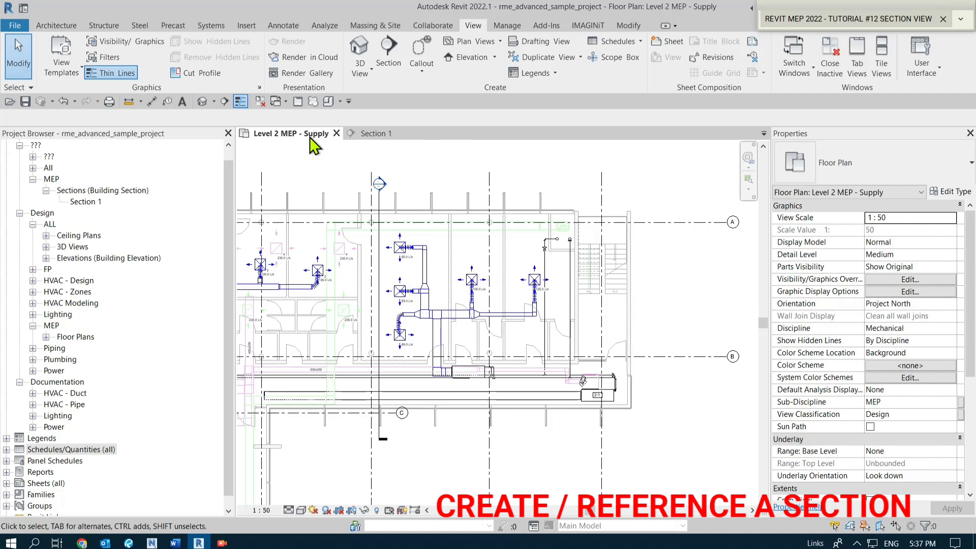
click(383, 300)
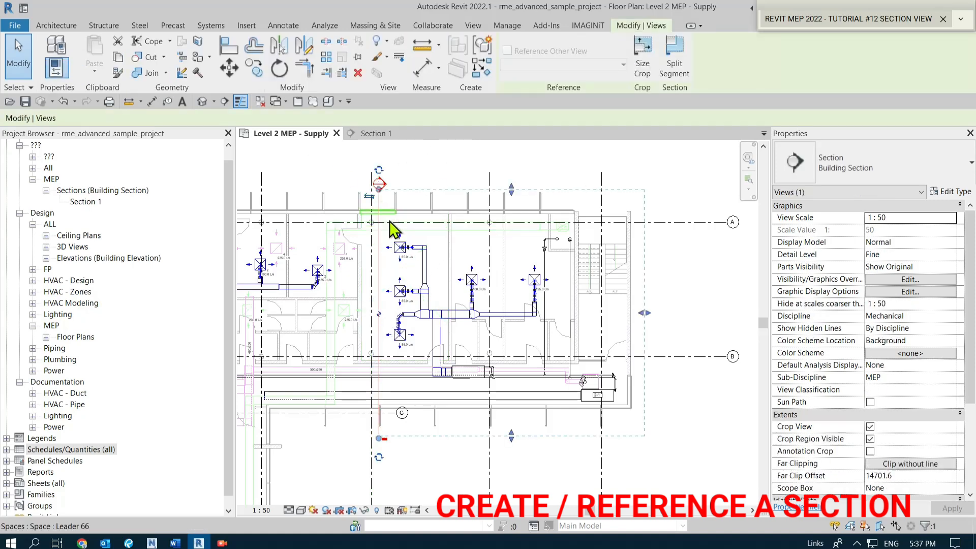
drag(643, 313, 445, 320)
click(360, 133)
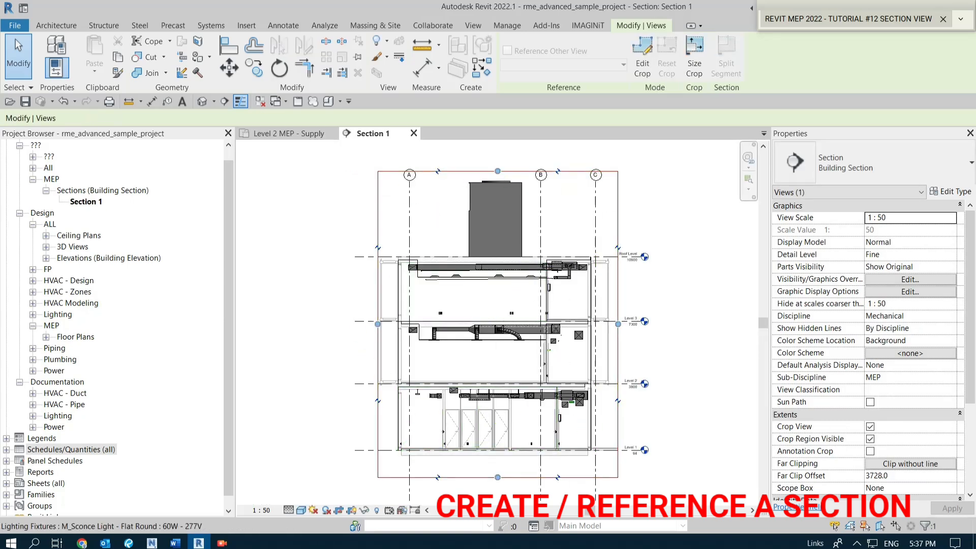
click(283, 135)
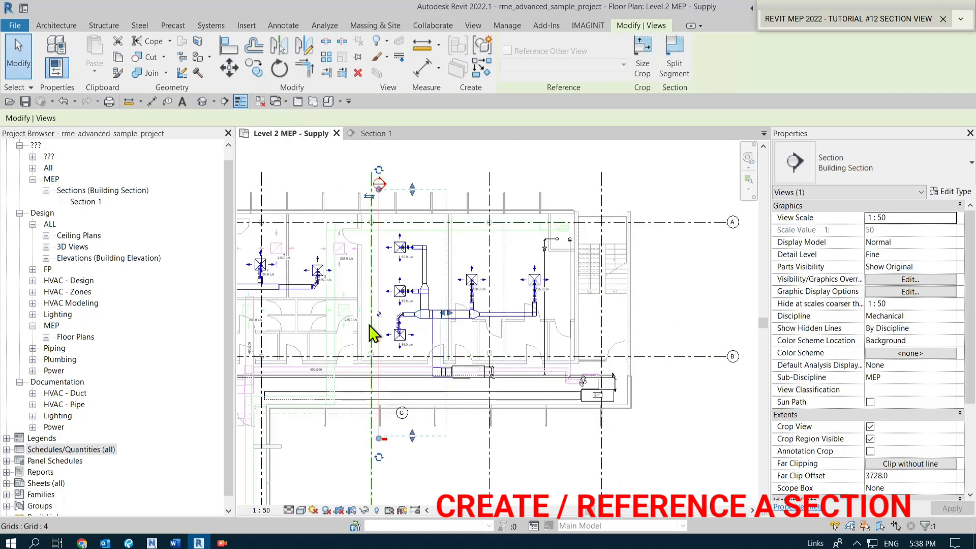
- Reselect the section line in the Level 2 MEP - Supply plan and break it with a gap in its middle
scroll(369, 325, up, 1)
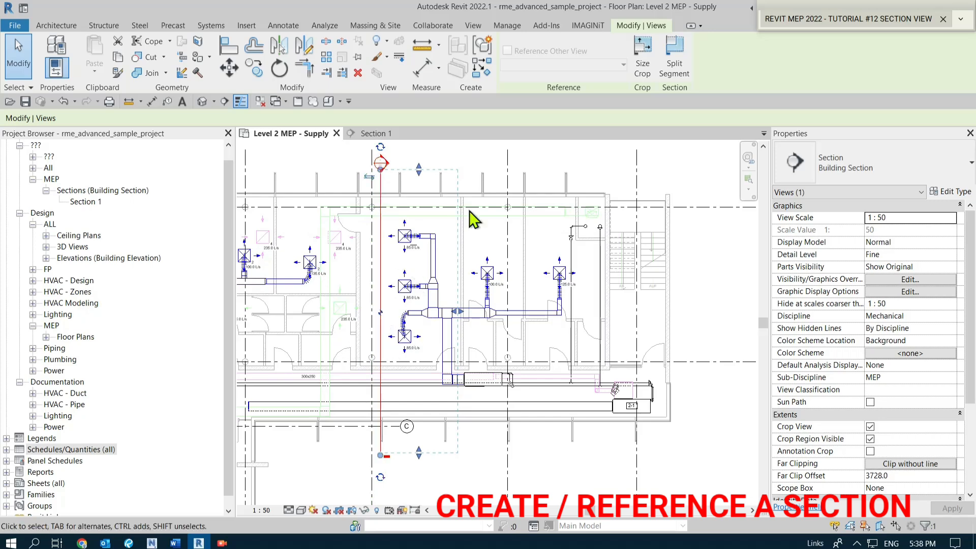
key(Escape)
click(384, 276)
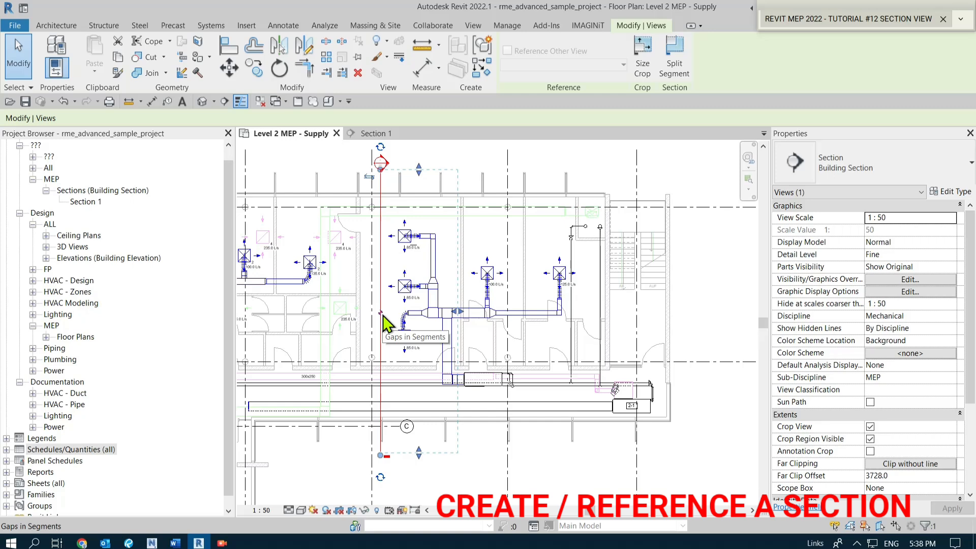
scroll(391, 330, down, 1)
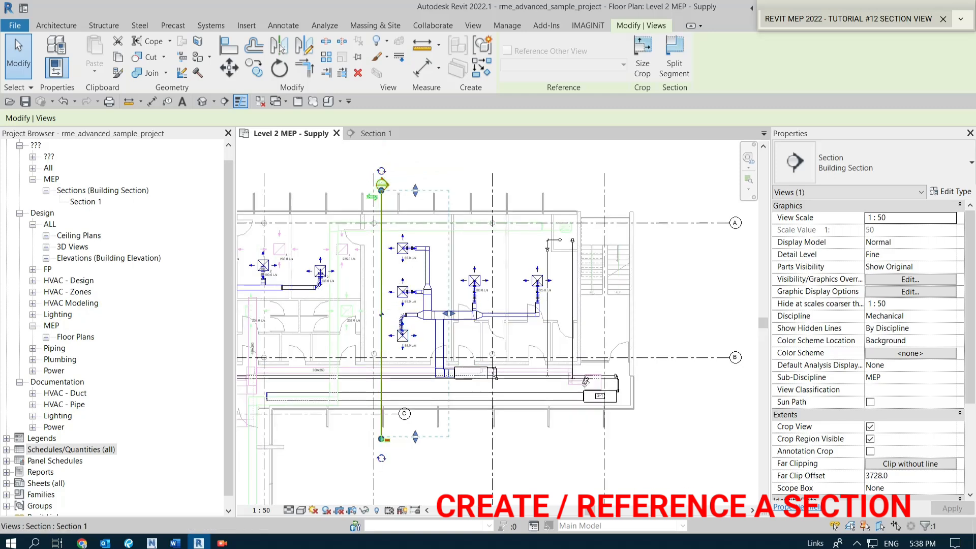
click(383, 325)
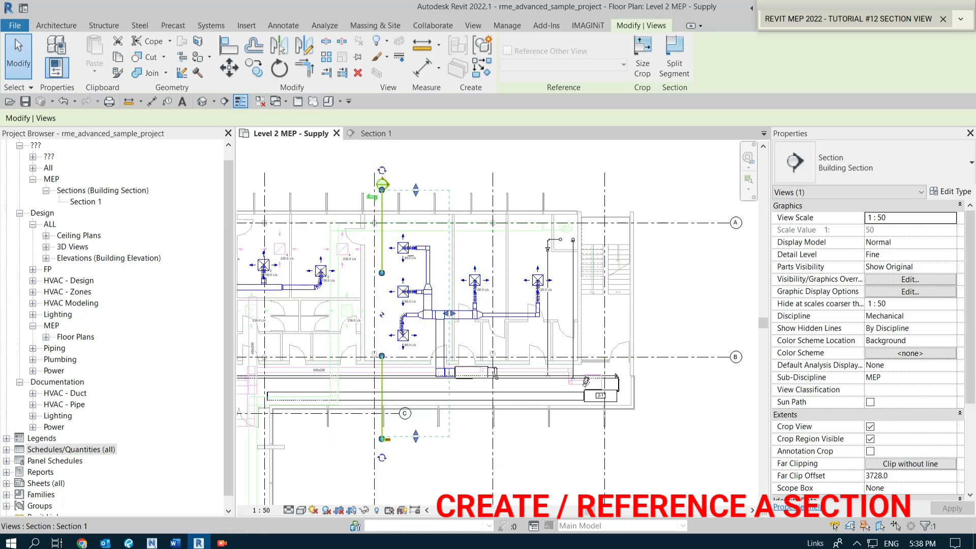
- Widen the gap in the section line so only short stubs remain at both ends, and clear the selection
scroll(394, 290, up, 2)
scroll(394, 289, down, 2)
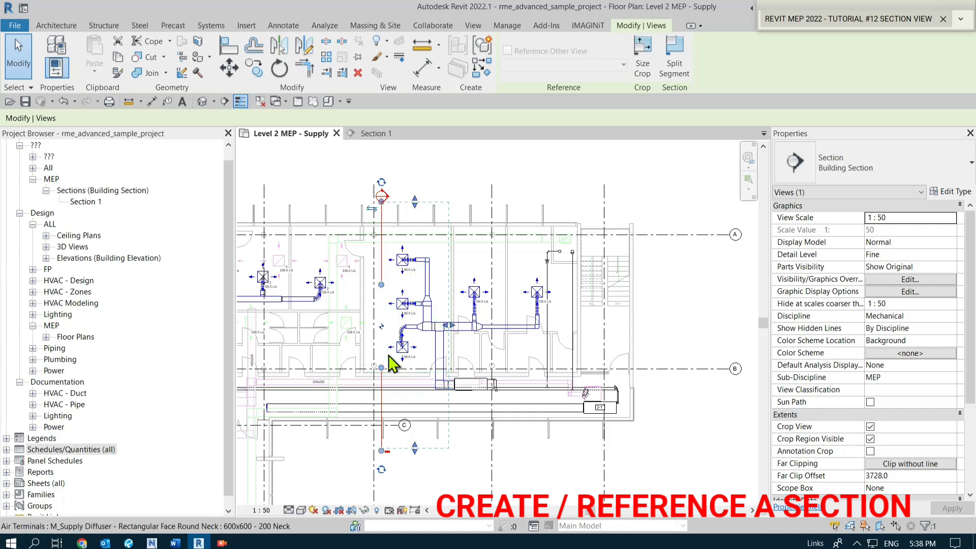
drag(381, 285, 381, 222)
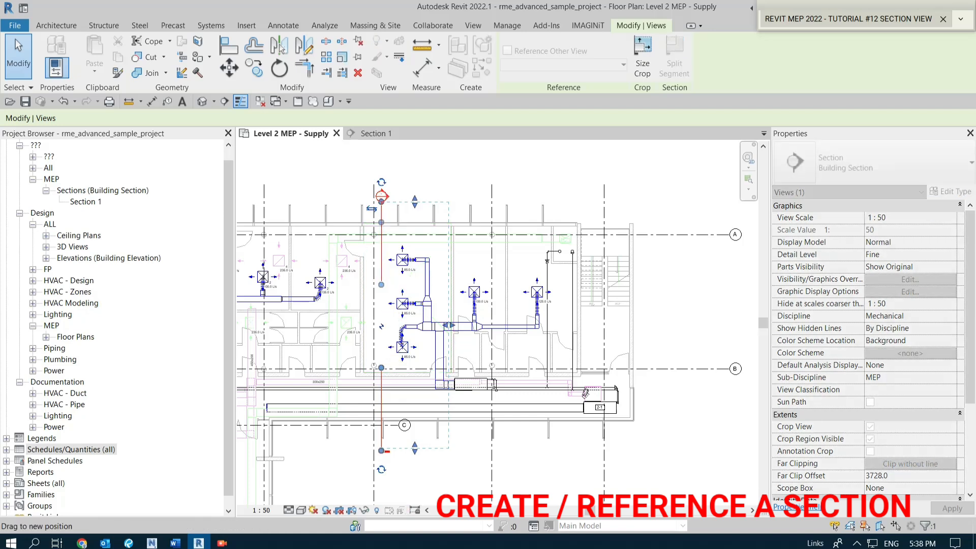
drag(381, 285, 383, 369)
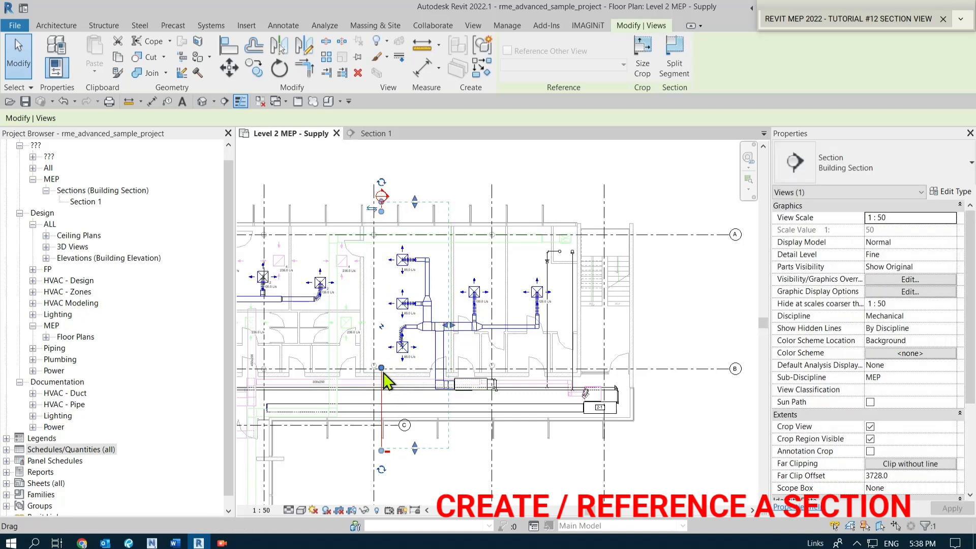
drag(381, 430, 381, 441)
scroll(421, 451, up, 1)
scroll(430, 470, down, 1)
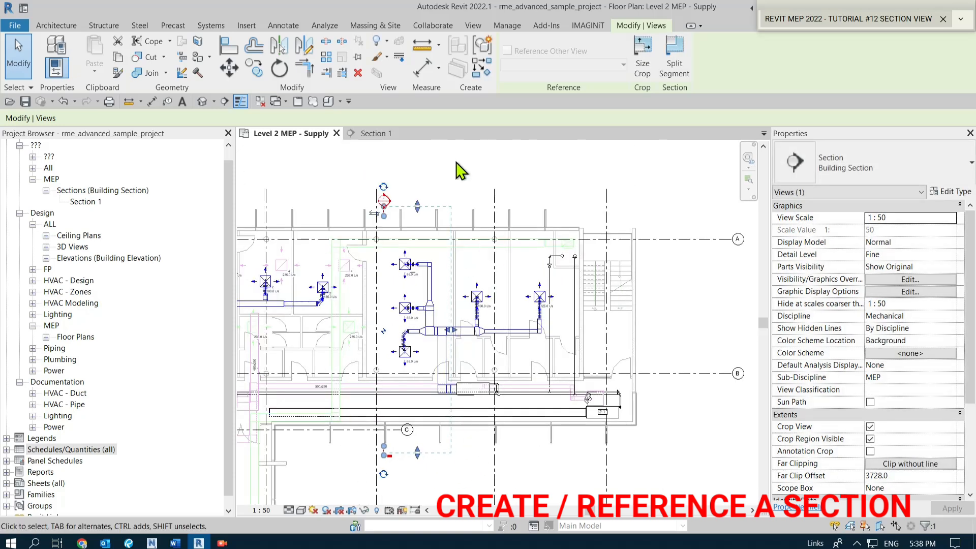
click(413, 155)
scroll(417, 218, up, 1)
middle_drag(434, 314, 432, 297)
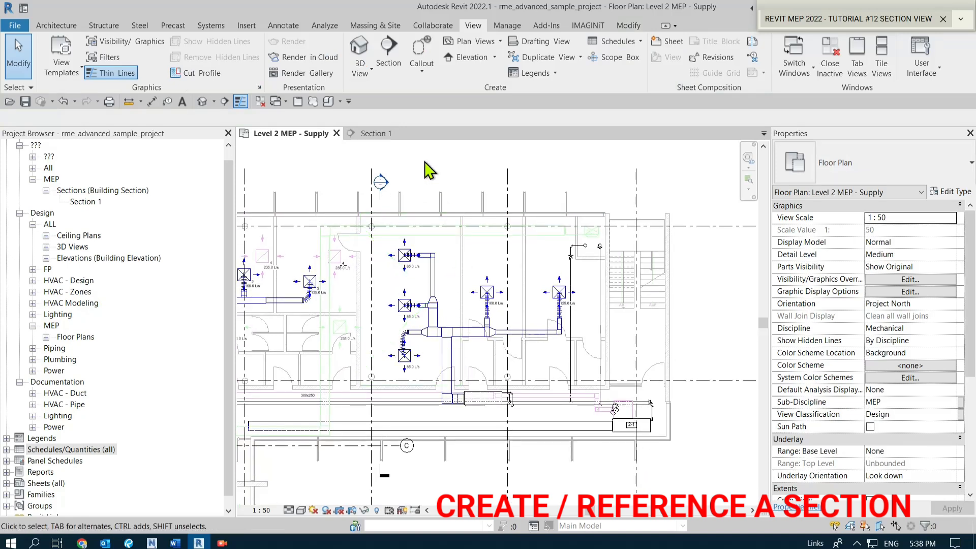
- Reselect the section in the plan and cycle its tail symbol through no symbol to a section head
click(377, 198)
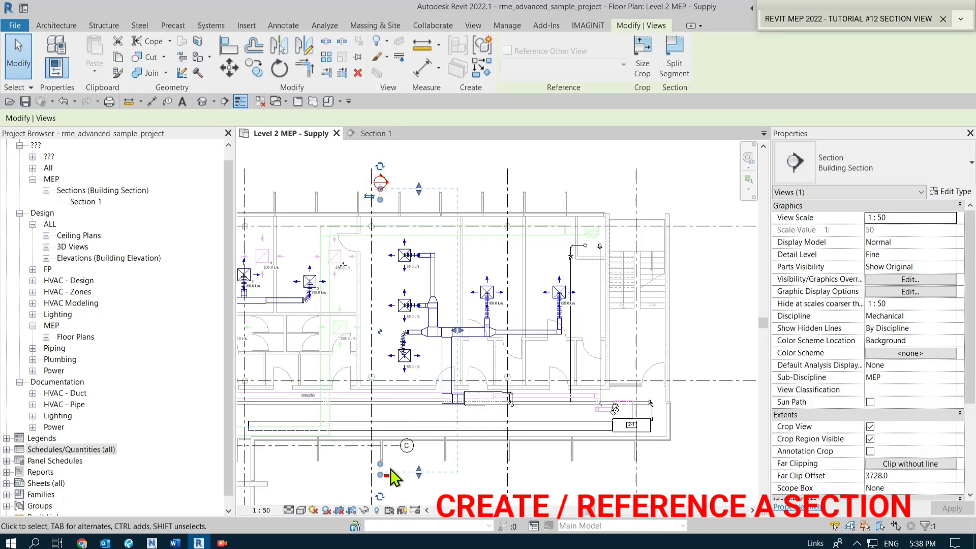
middle_drag(381, 496, 385, 417)
scroll(388, 423, up, 5)
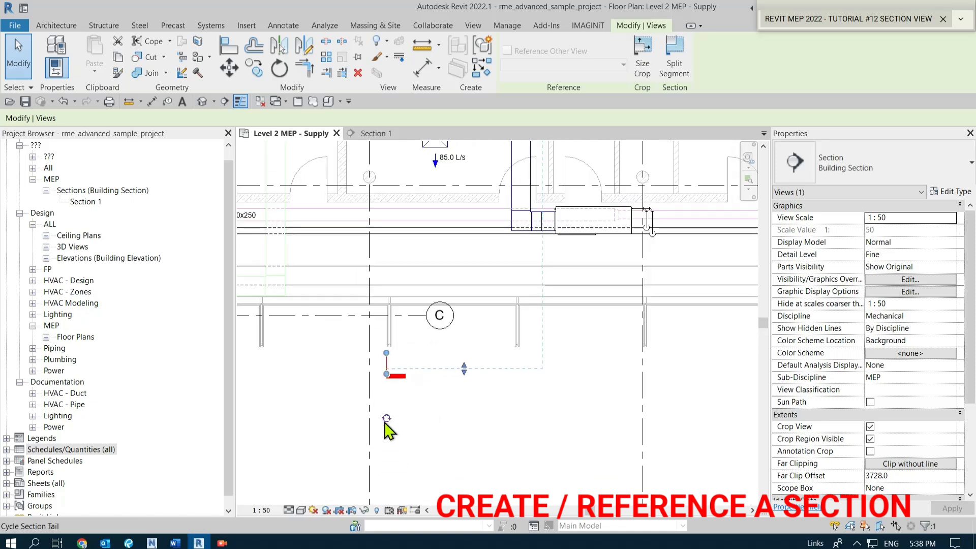
click(386, 418)
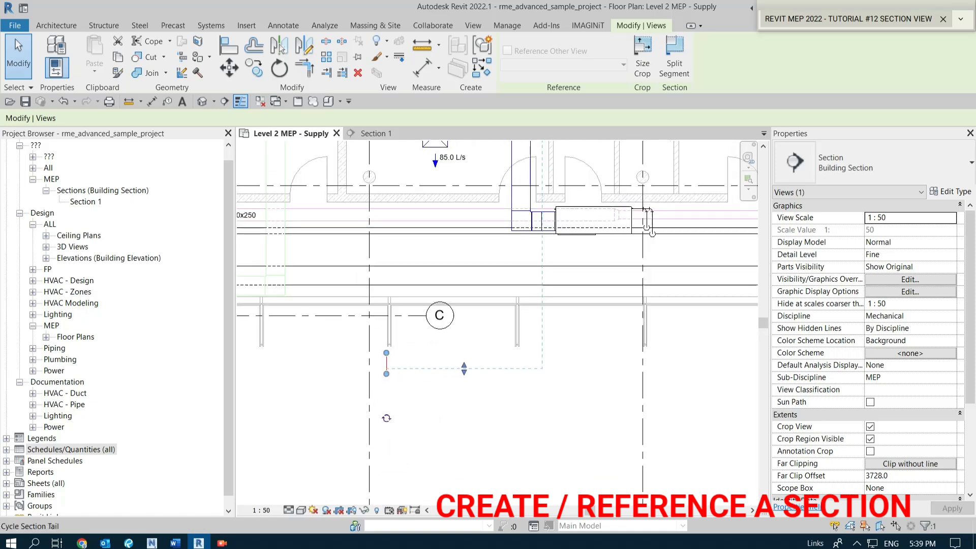
click(388, 419)
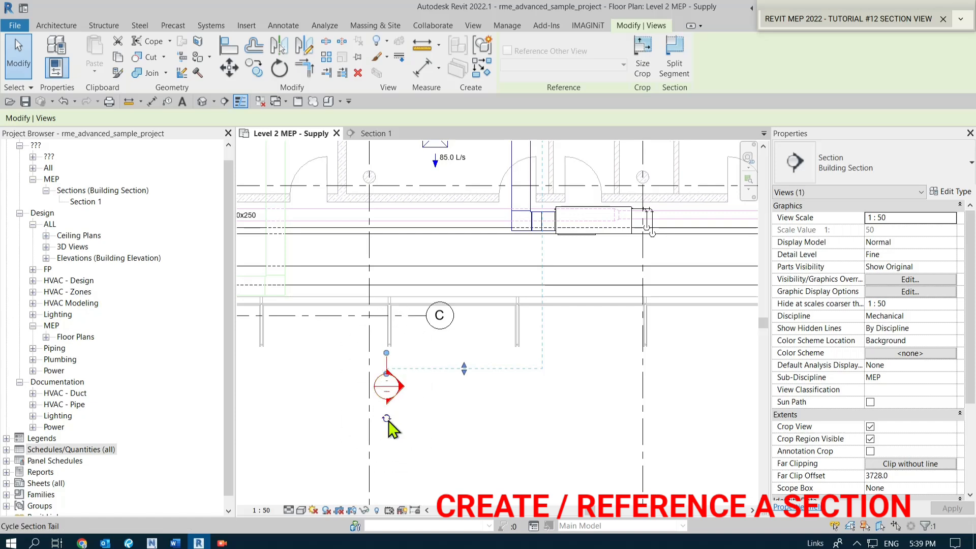
scroll(389, 397, down, 1)
scroll(394, 399, down, 2)
middle_drag(406, 410, 410, 457)
scroll(410, 457, down, 1)
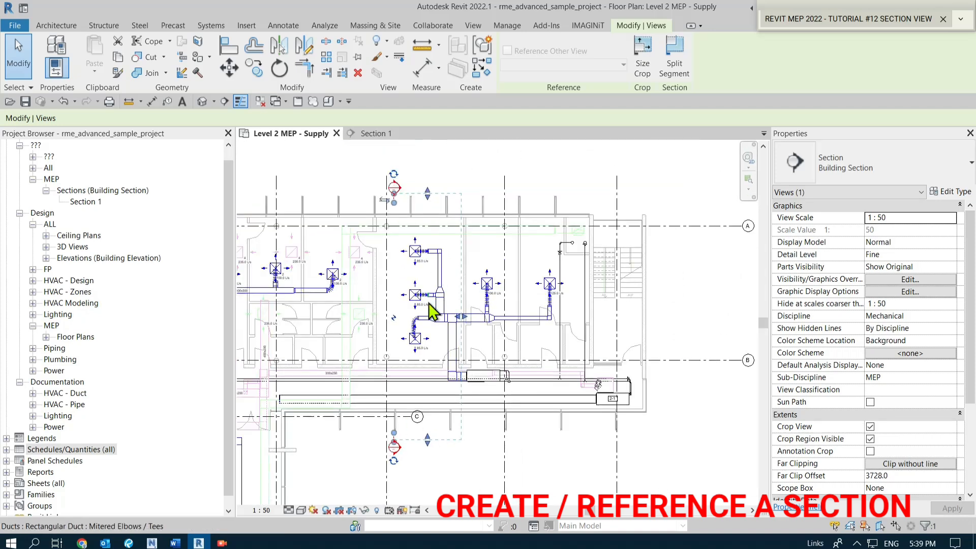
- Cycle the section's end symbols further, restore the short bar tail, and clear the selection
click(394, 461)
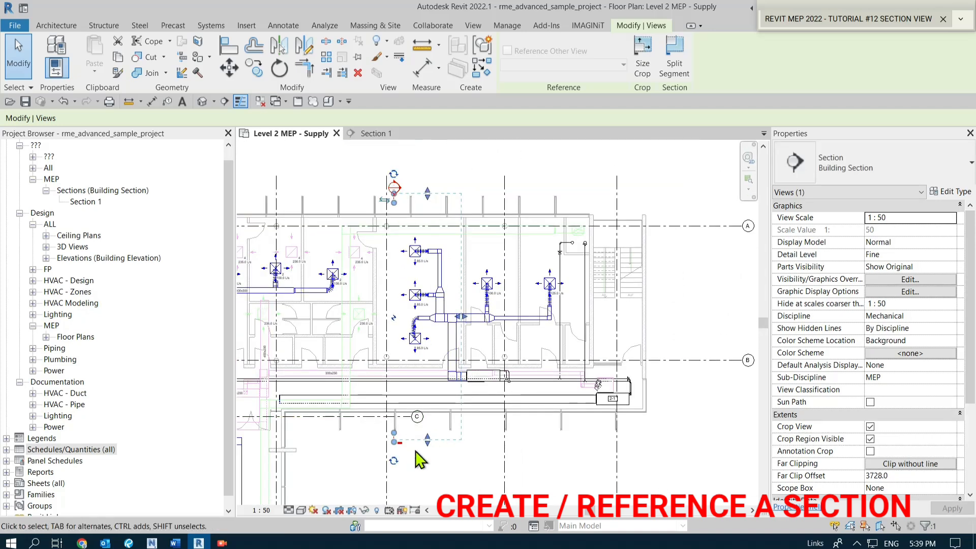
click(395, 460)
click(395, 460)
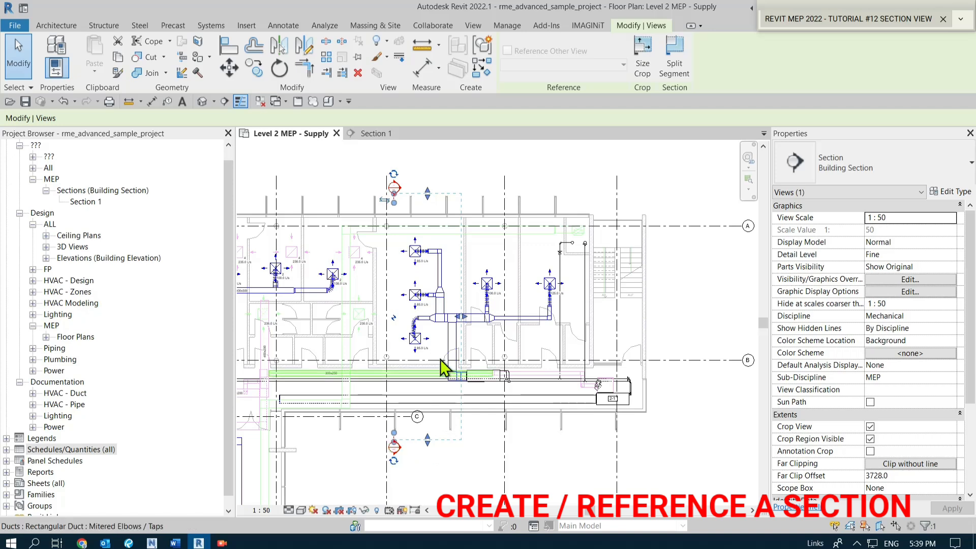
click(394, 174)
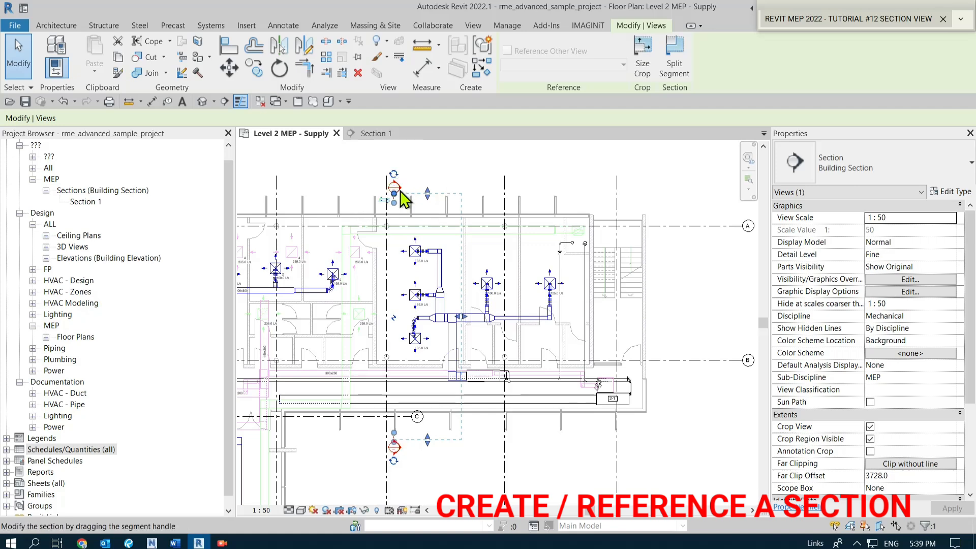
click(430, 475)
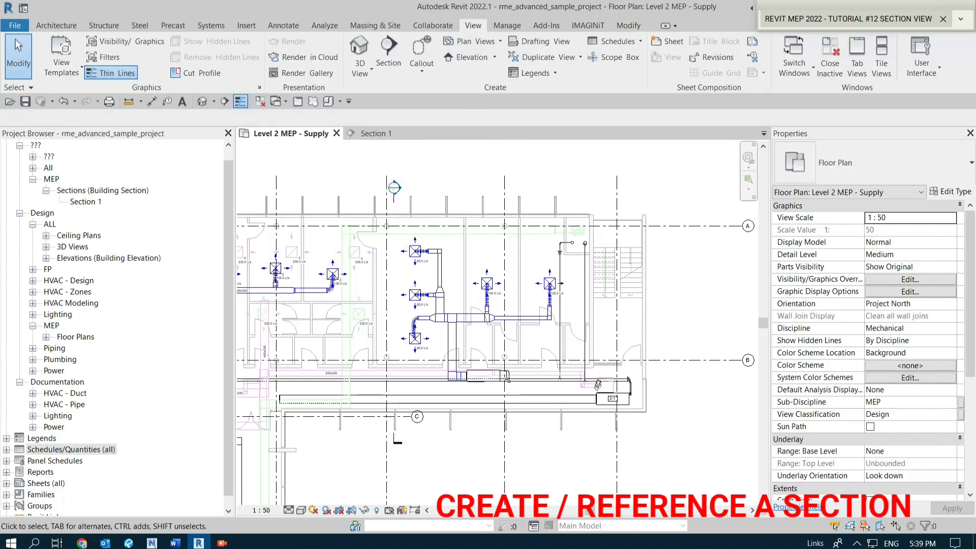
- Tile the Level 2 MEP - Supply plan and Section 1 side by side and frame the building in both views
click(878, 63)
scroll(246, 283, down, 4)
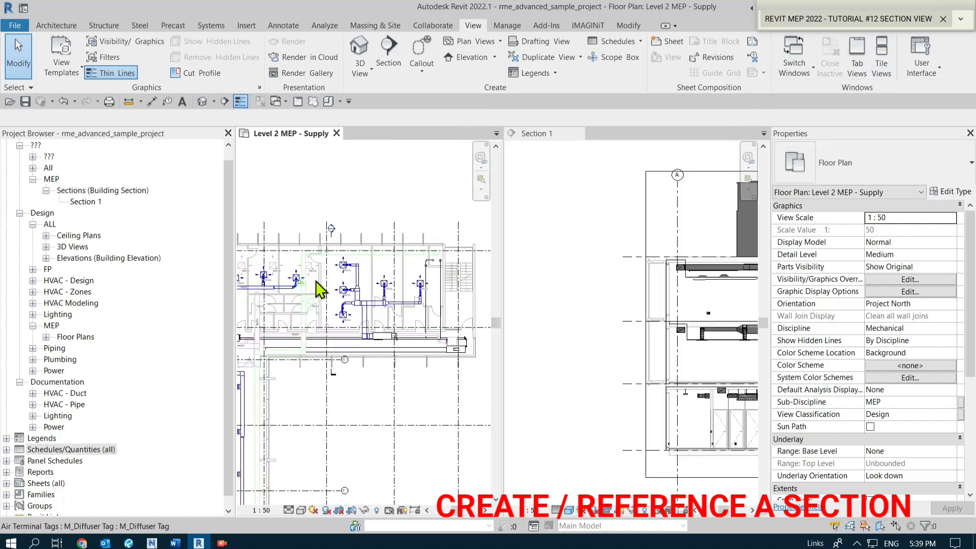
scroll(399, 283, up, 3)
click(609, 297)
scroll(585, 298, down, 2)
scroll(707, 311, up, 1)
middle_drag(728, 355, 693, 361)
scroll(694, 355, up, 1)
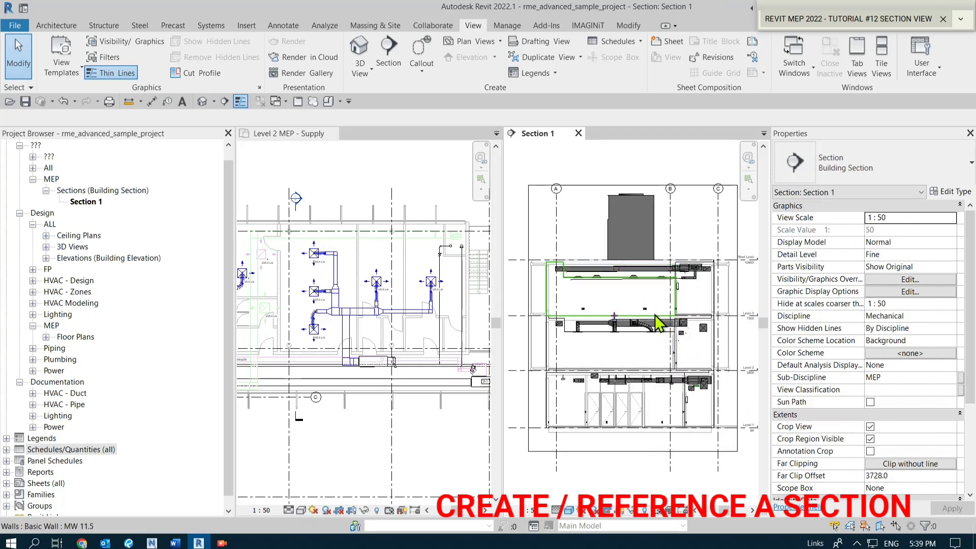
click(365, 328)
scroll(359, 319, up, 1)
middle_drag(390, 322, 374, 325)
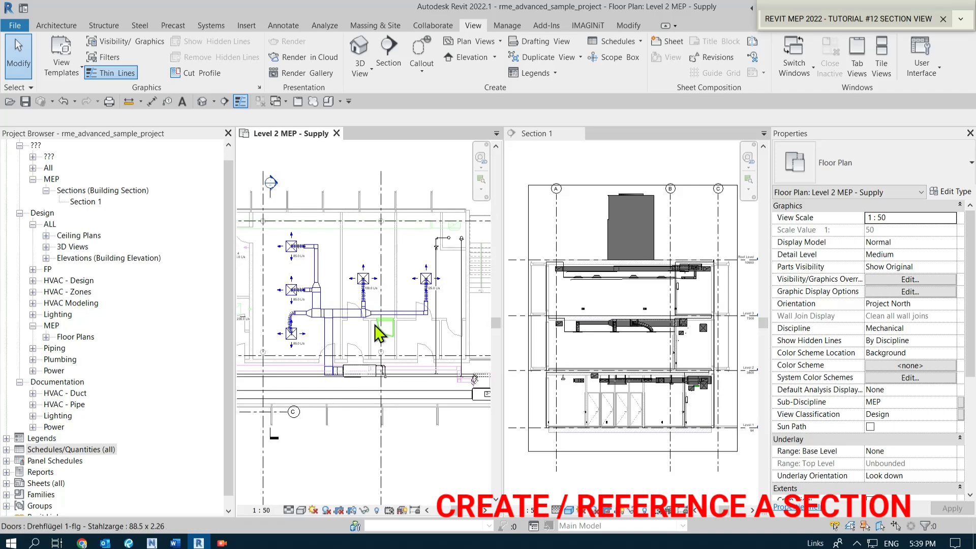
- Select the section in the Level 2 MEP - Supply plan and flip its viewing direction
click(316, 455)
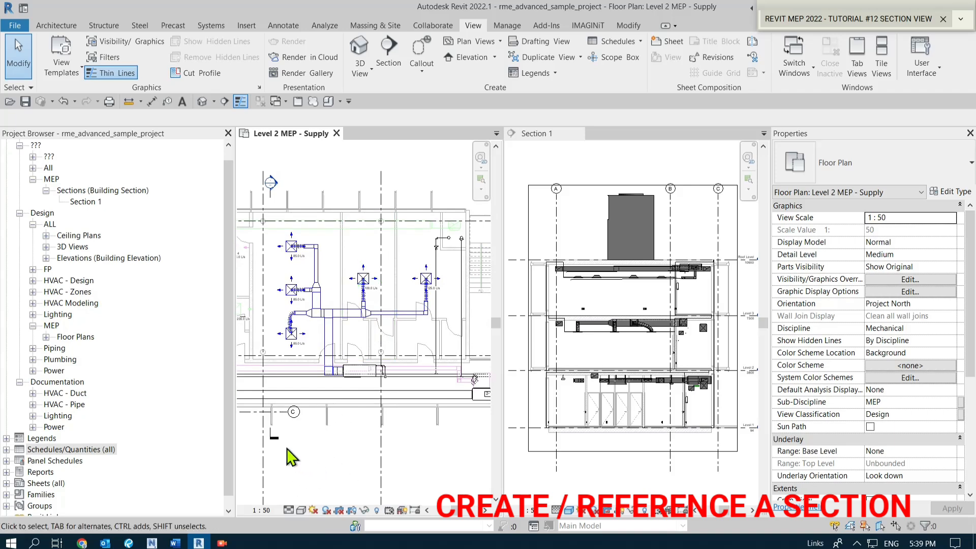
click(269, 440)
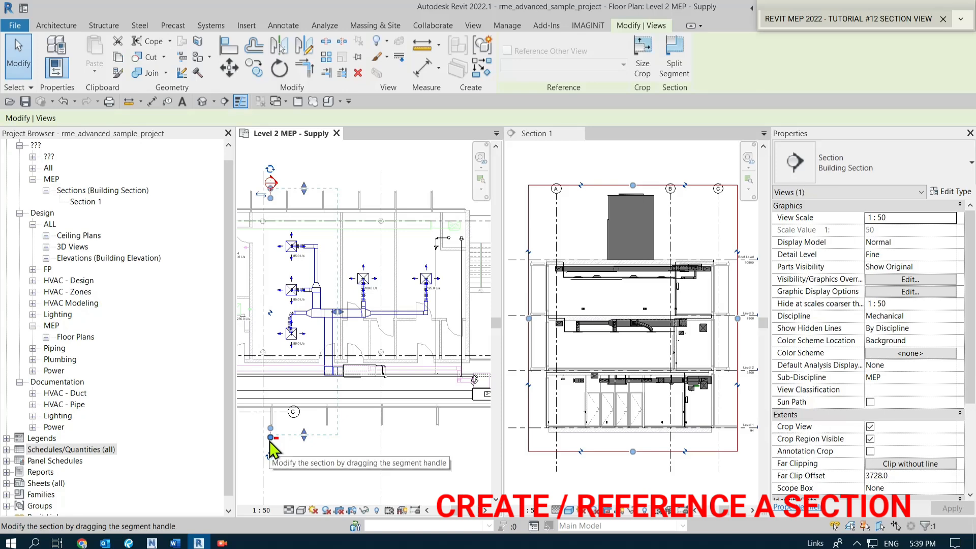
click(272, 185)
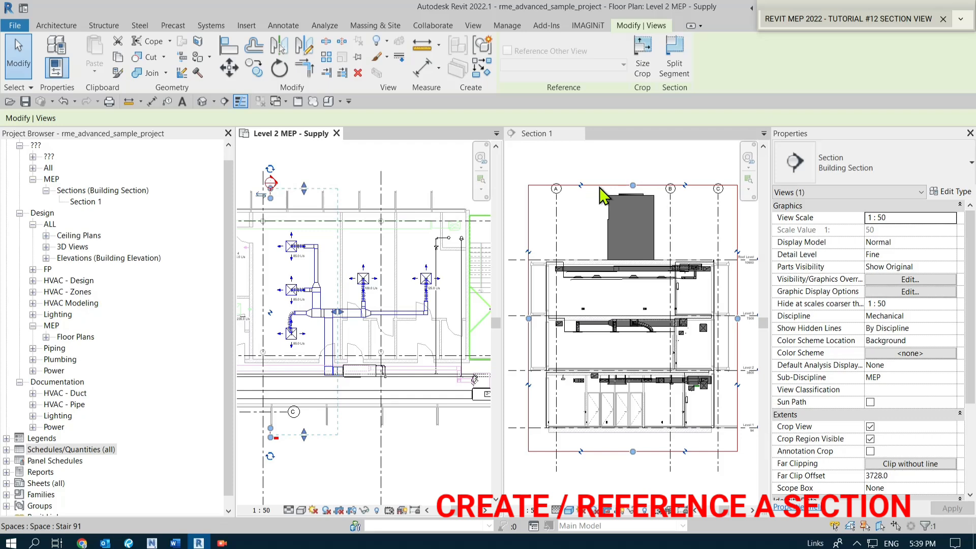
scroll(263, 192, up, 2)
click(263, 205)
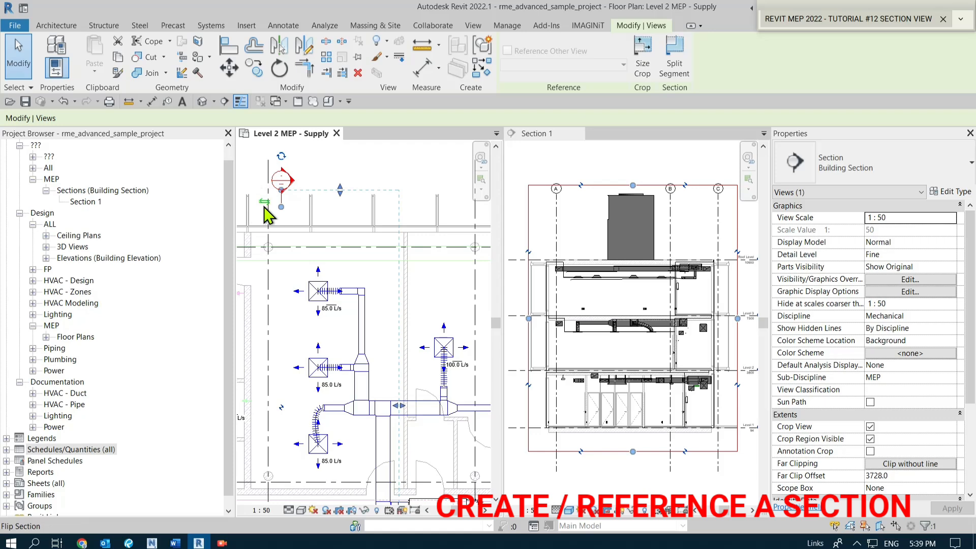
scroll(264, 205, down, 2)
click(265, 205)
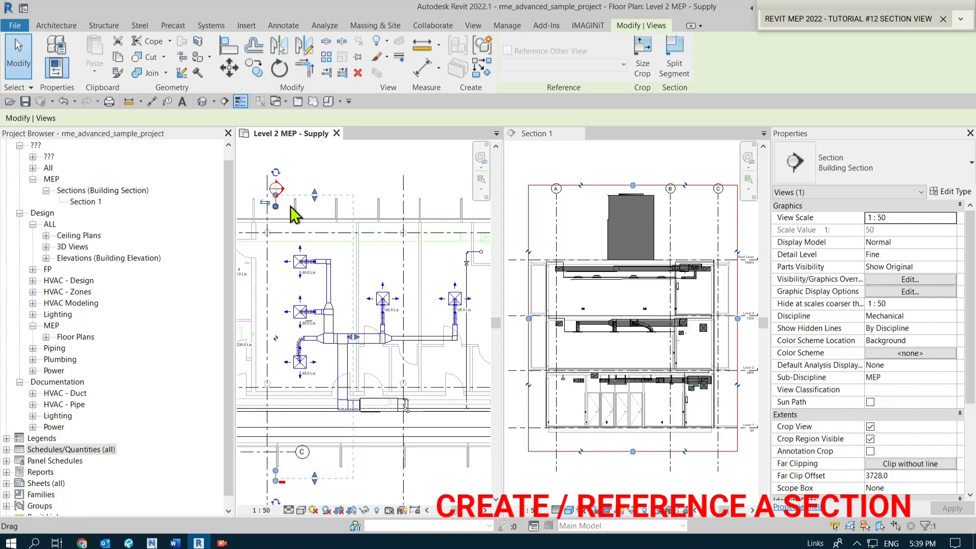
scroll(274, 212, up, 2)
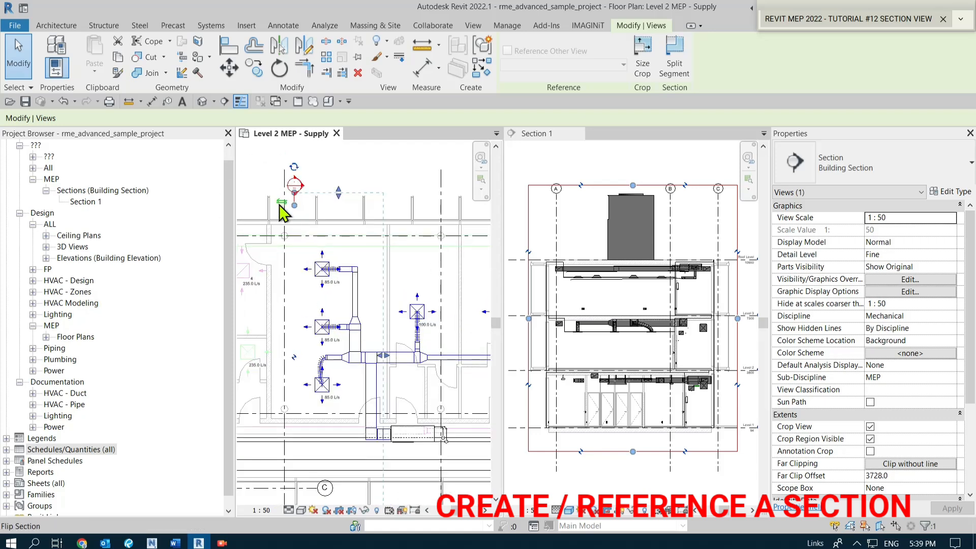
scroll(315, 259, down, 1)
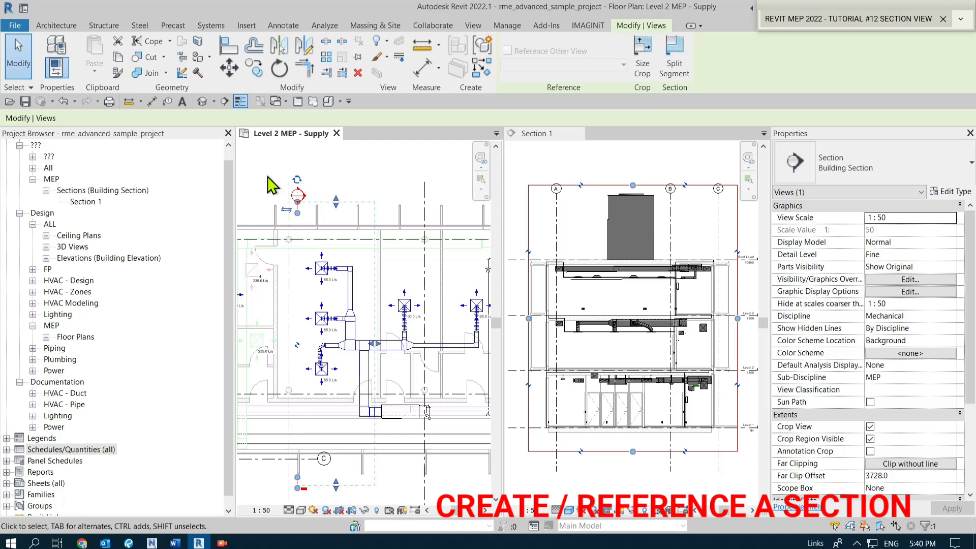
click(286, 210)
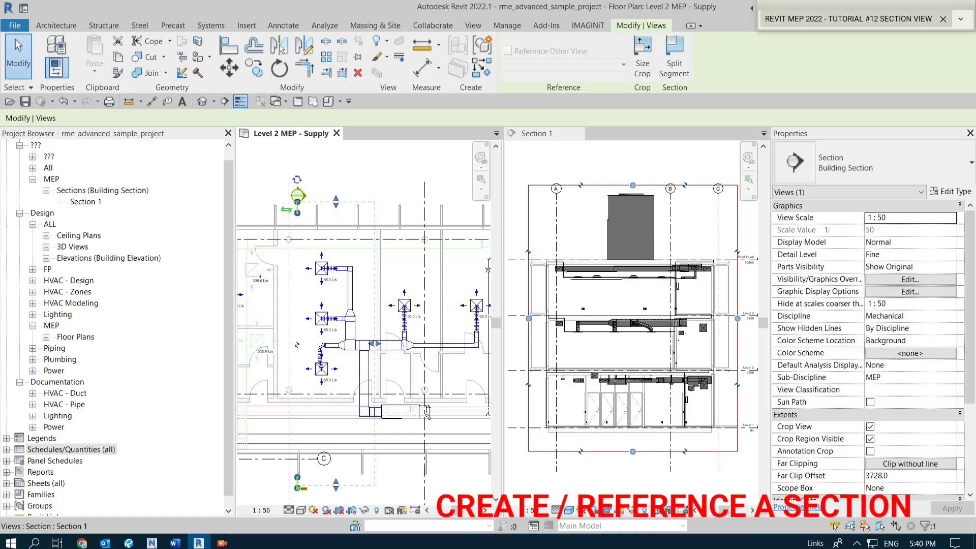
scroll(342, 224, down, 3)
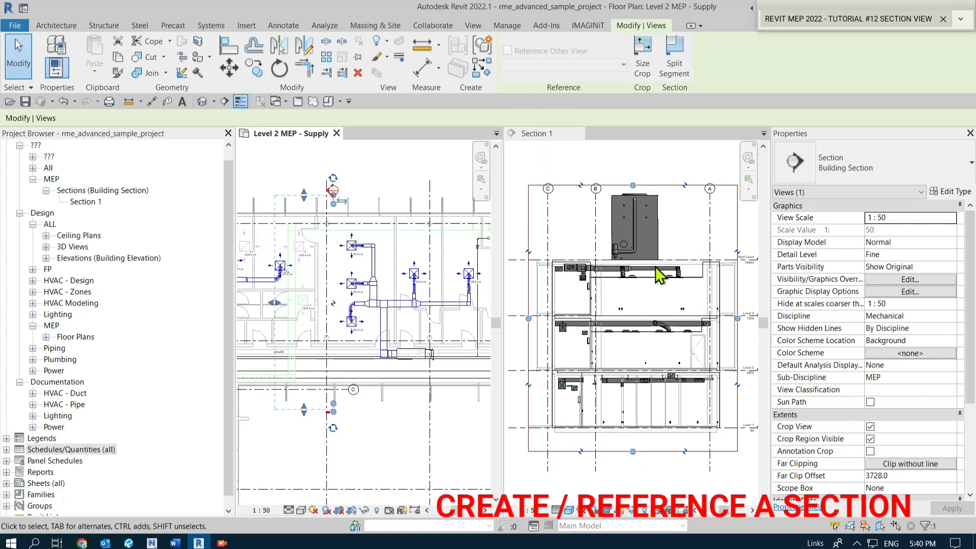
- Flip the section back and forth to compare both directions, restore its original direction, and clear the selection
scroll(329, 207, up, 1)
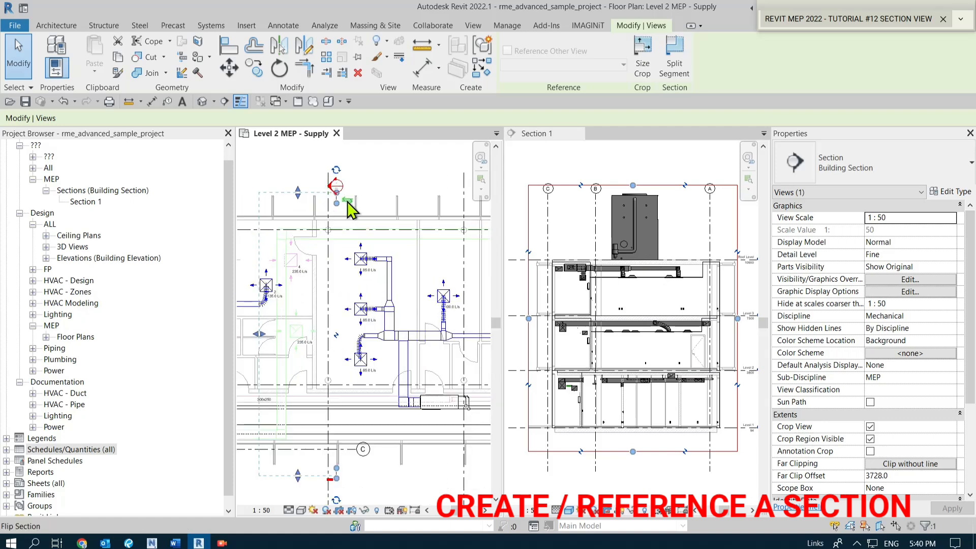
click(347, 200)
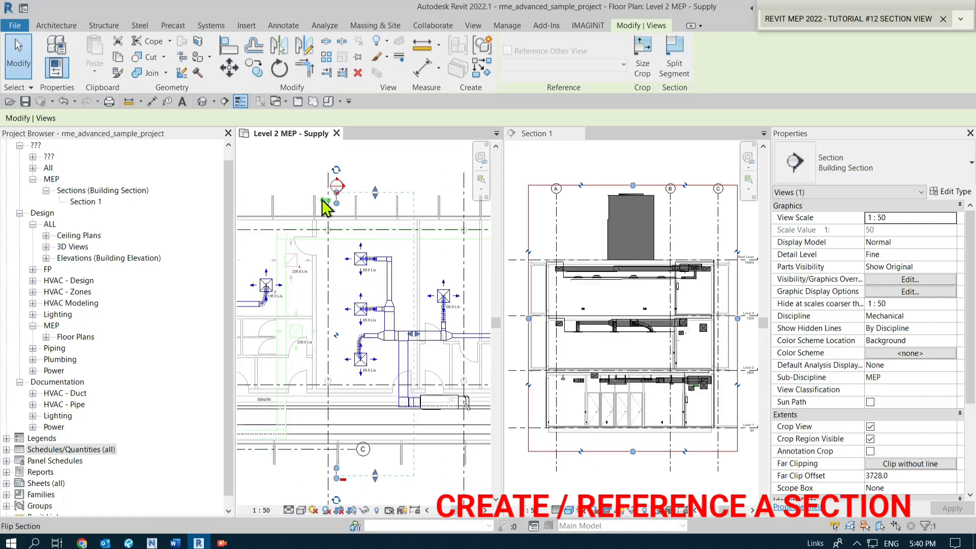
click(325, 204)
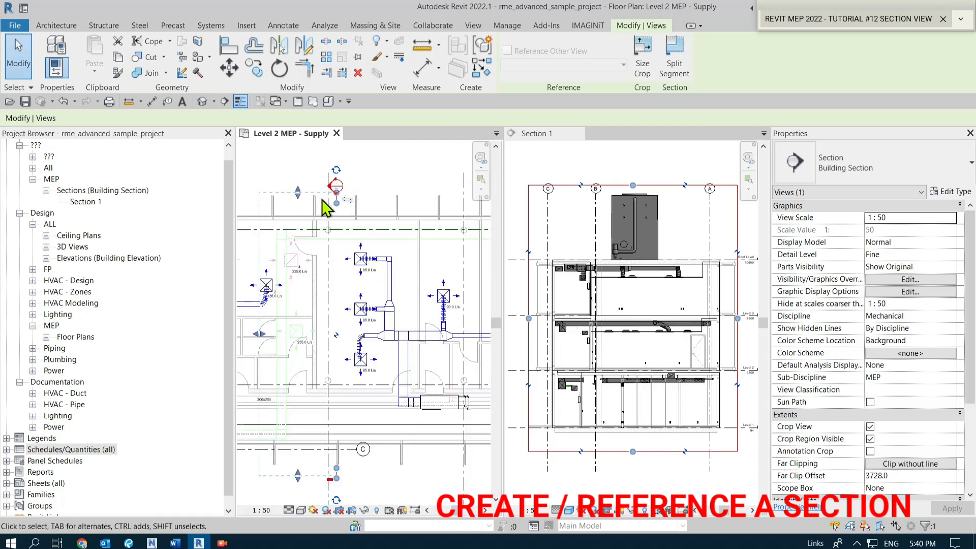
click(347, 201)
scroll(305, 206, down, 2)
middle_drag(356, 373, 313, 360)
scroll(300, 326, up, 1)
middle_drag(425, 363, 425, 374)
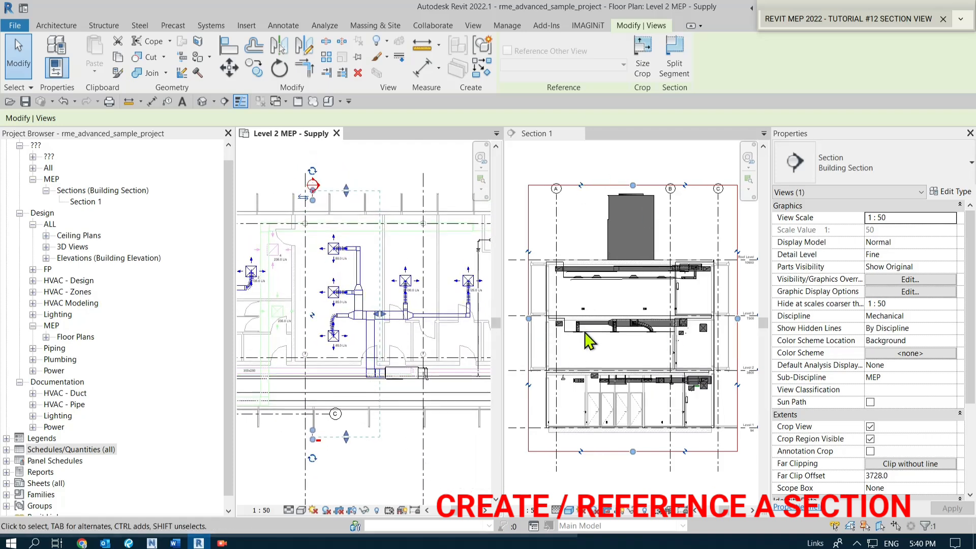
click(524, 172)
click(376, 158)
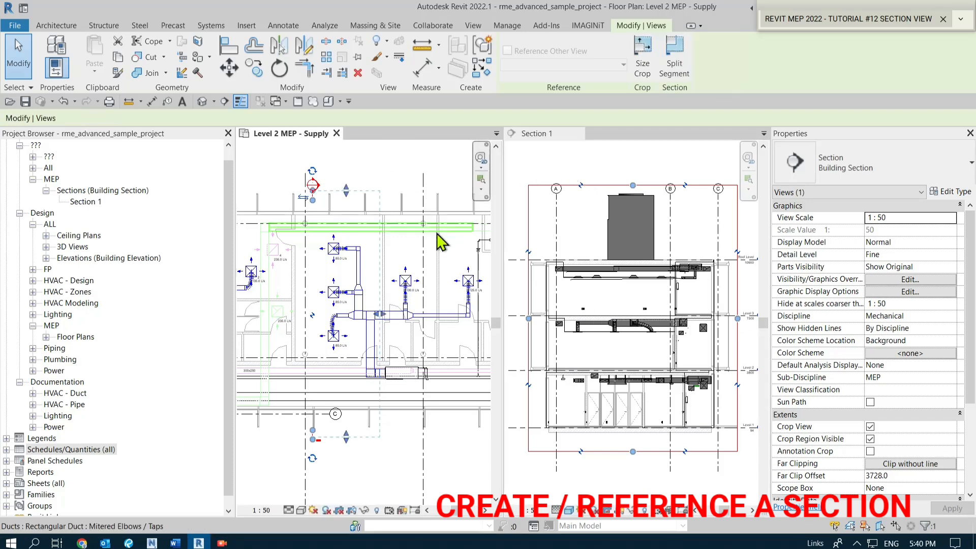
- Select the section on the plan and reduce its view depth to a far clip offset of about 2856
scroll(436, 231, down, 1)
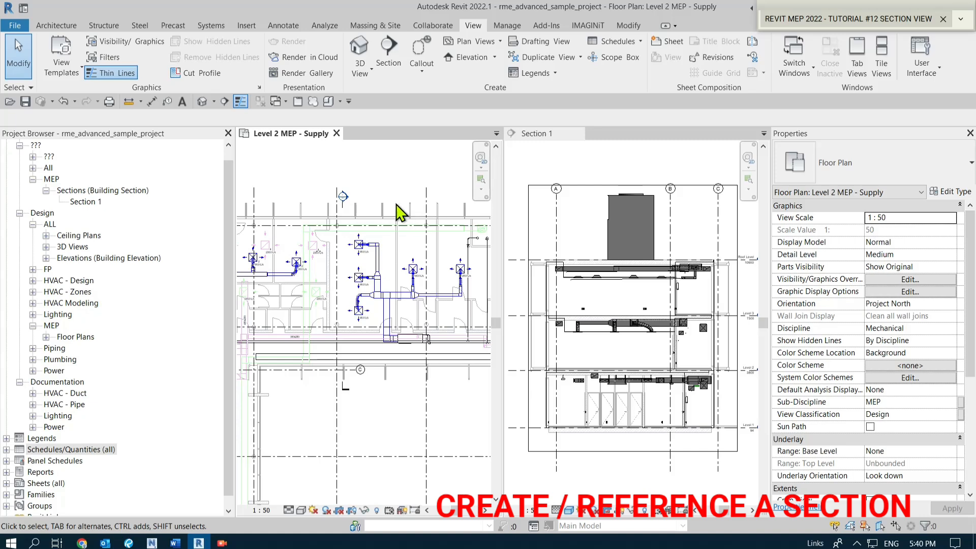
scroll(415, 199, up, 1)
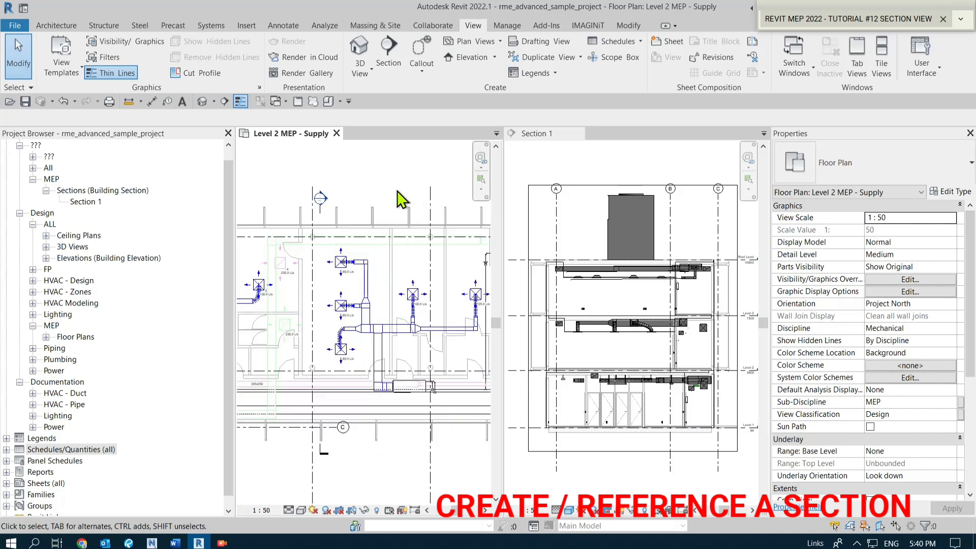
click(321, 212)
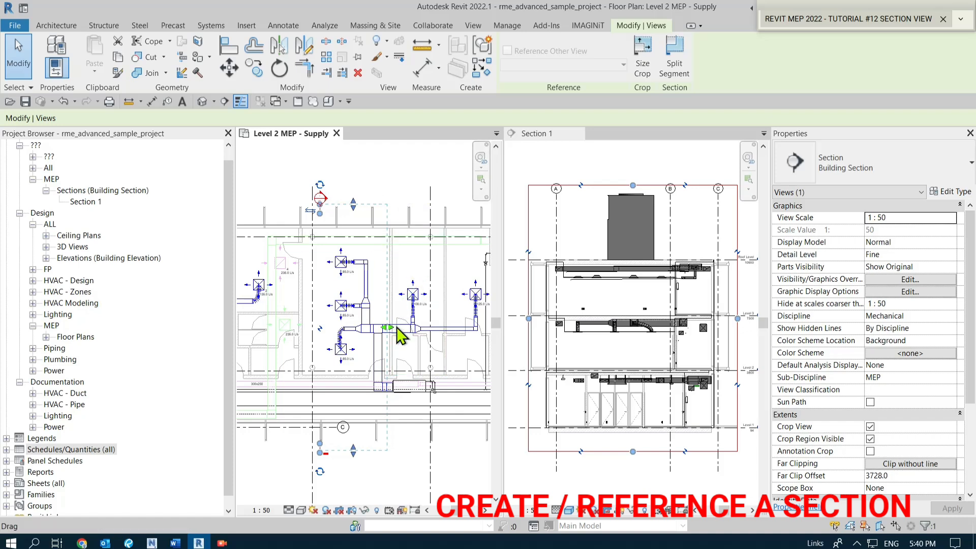
mouse_move(391, 335)
mouse_down()
mouse_move(448, 331)
mouse_move(382, 327)
mouse_up()
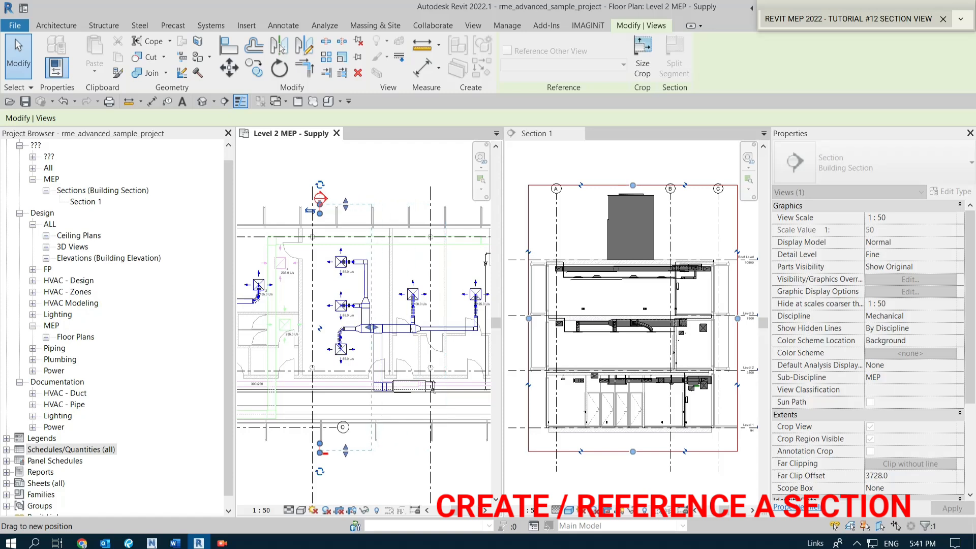
scroll(308, 282, down, 1)
middle_drag(357, 386, 324, 373)
scroll(325, 315, up, 1)
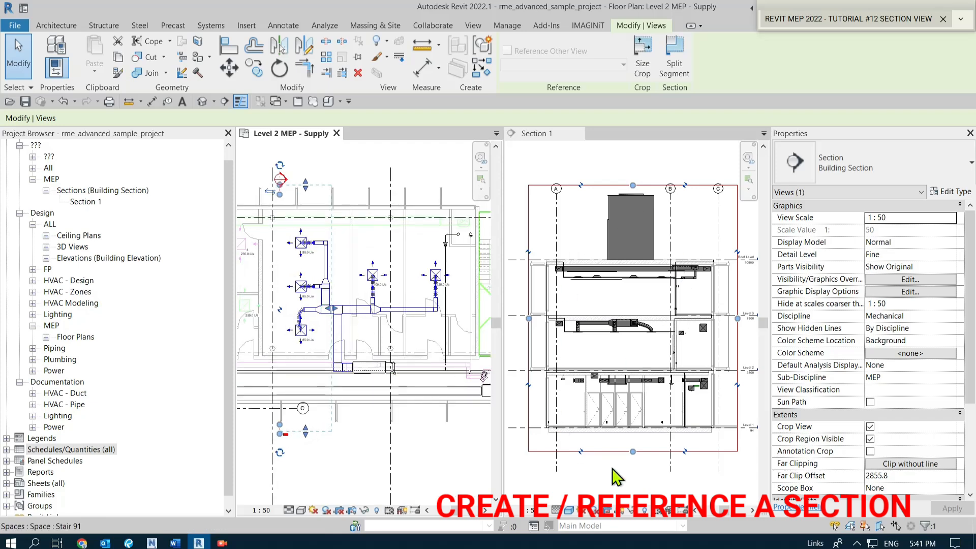
- Extend the section's view depth on the plan to a far clip offset of about 4460 and clear the selection
click(579, 158)
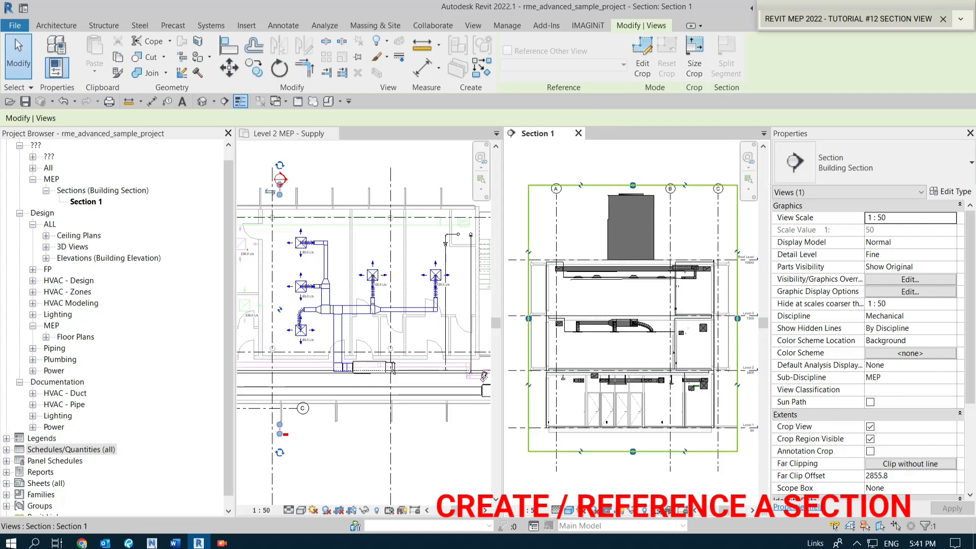
click(296, 180)
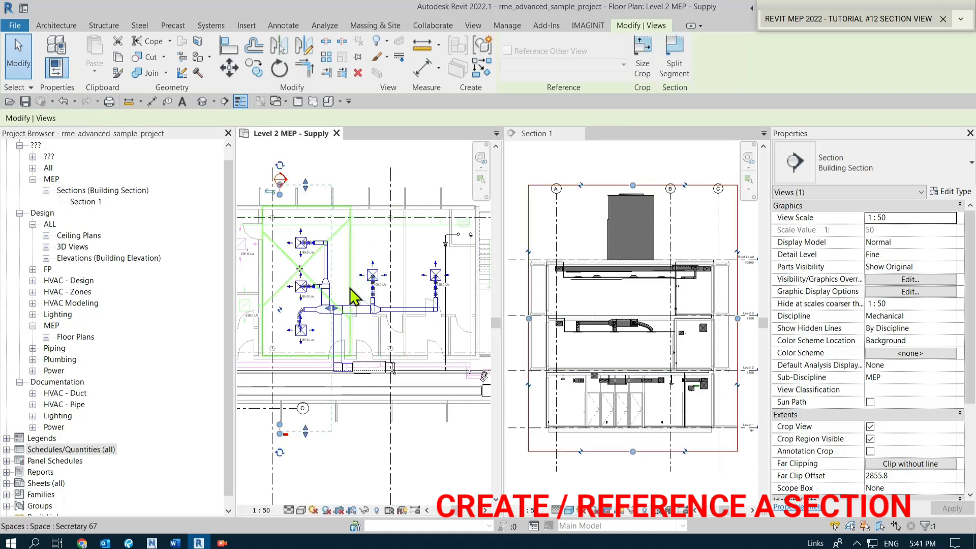
drag(335, 310, 363, 310)
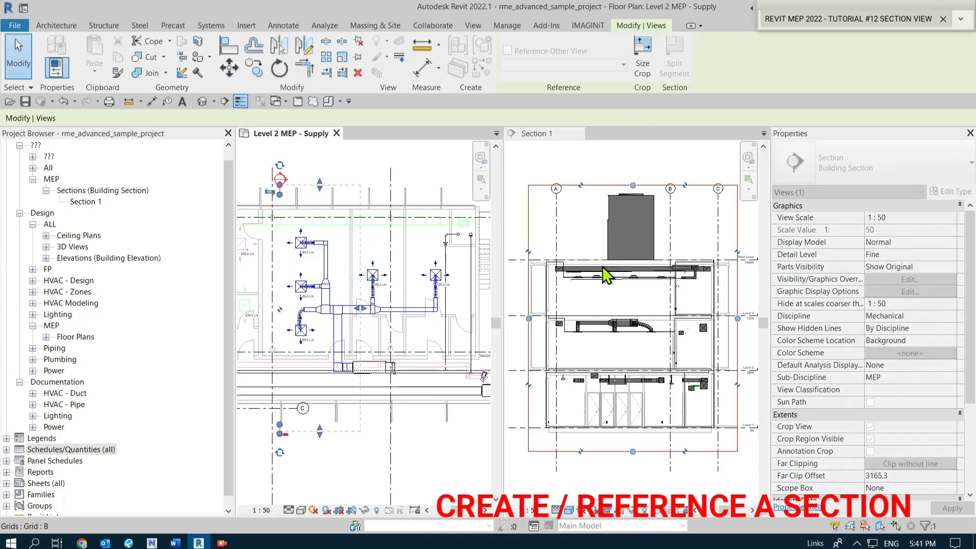
click(374, 453)
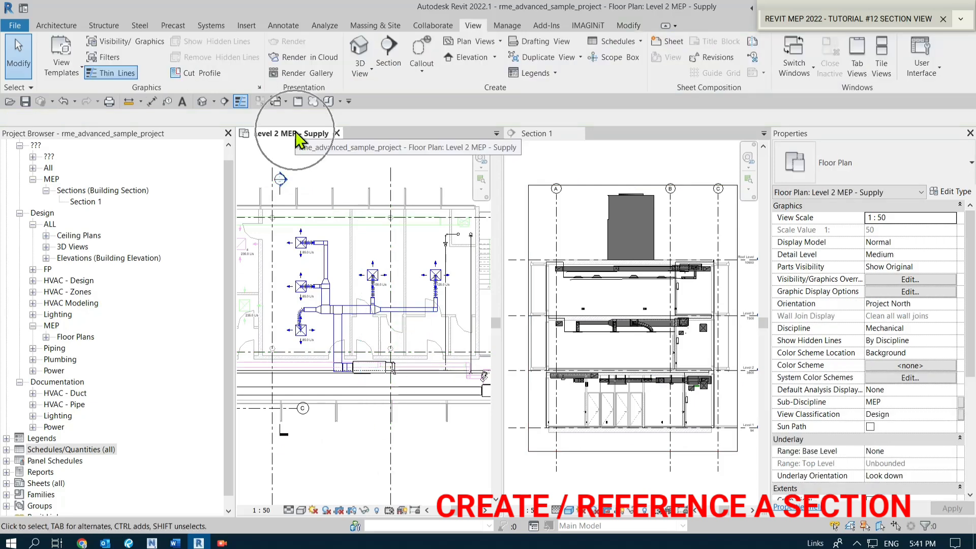
- Return the tiled views to a tabbed layout and frame the building in the Level 2 MEP - Supply plan
click(296, 103)
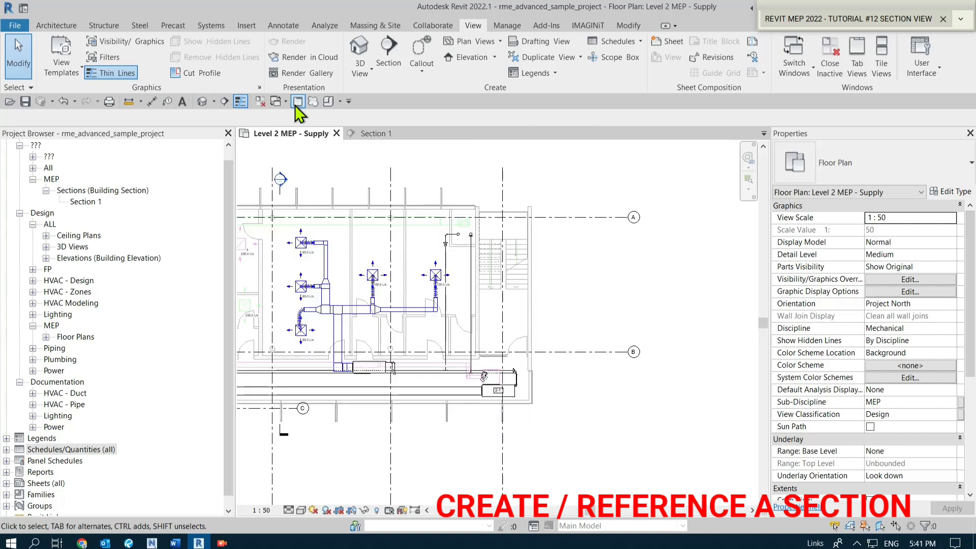
scroll(643, 303, down, 3)
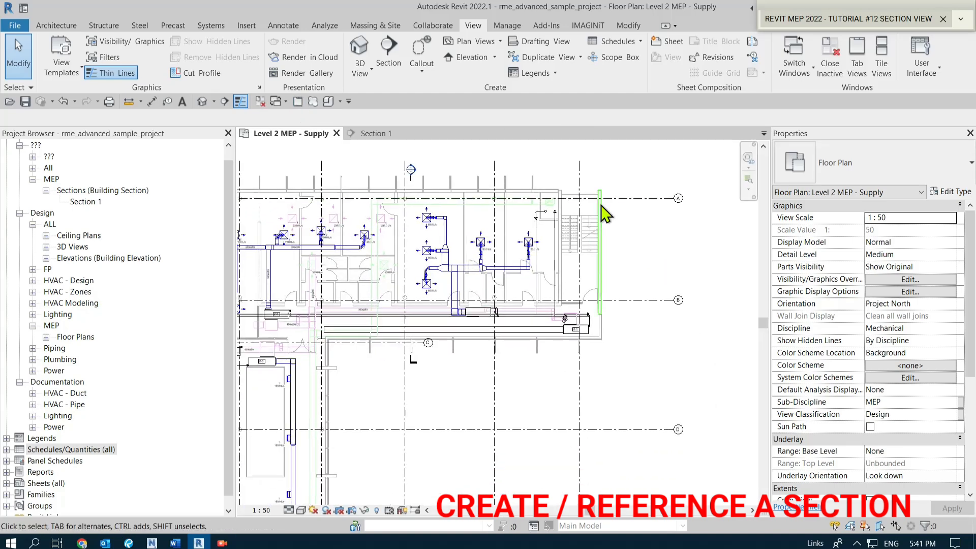
scroll(483, 183, down, 1)
middle_drag(519, 387, 585, 356)
scroll(529, 290, up, 2)
middle_drag(550, 309, 582, 389)
click(567, 350)
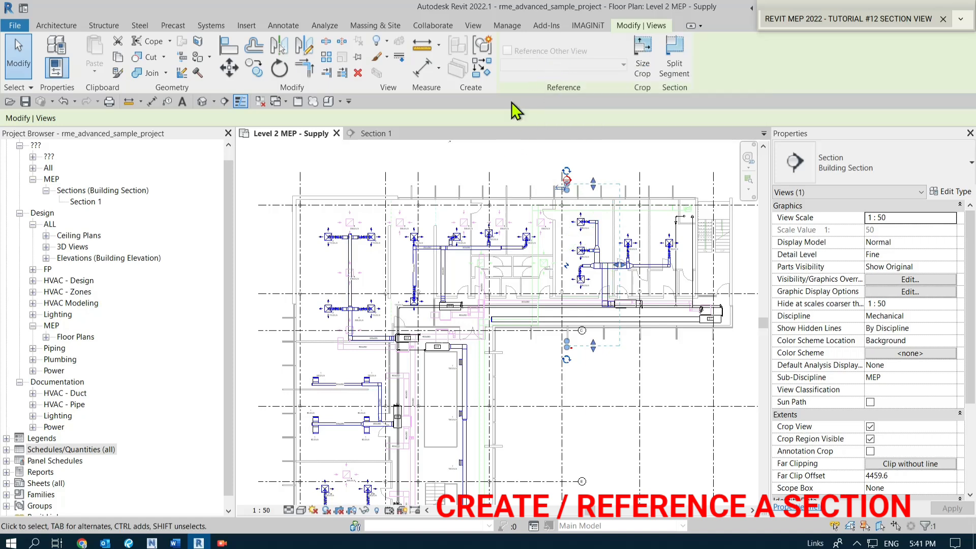
click(602, 431)
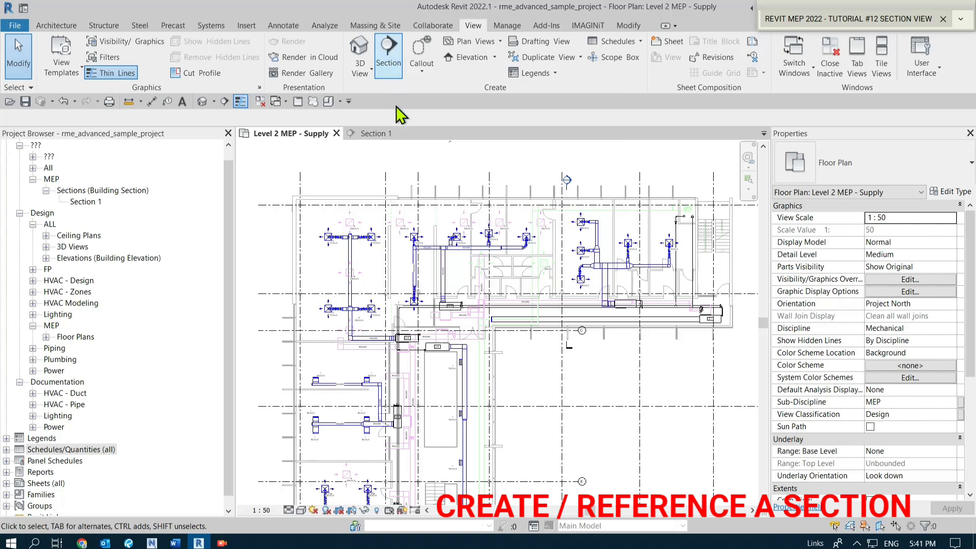
click(570, 350)
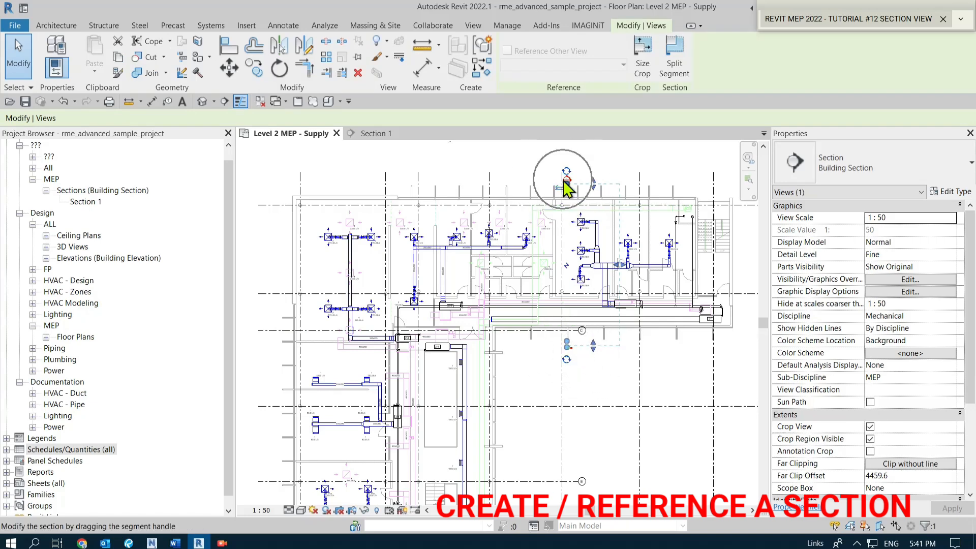
click(440, 162)
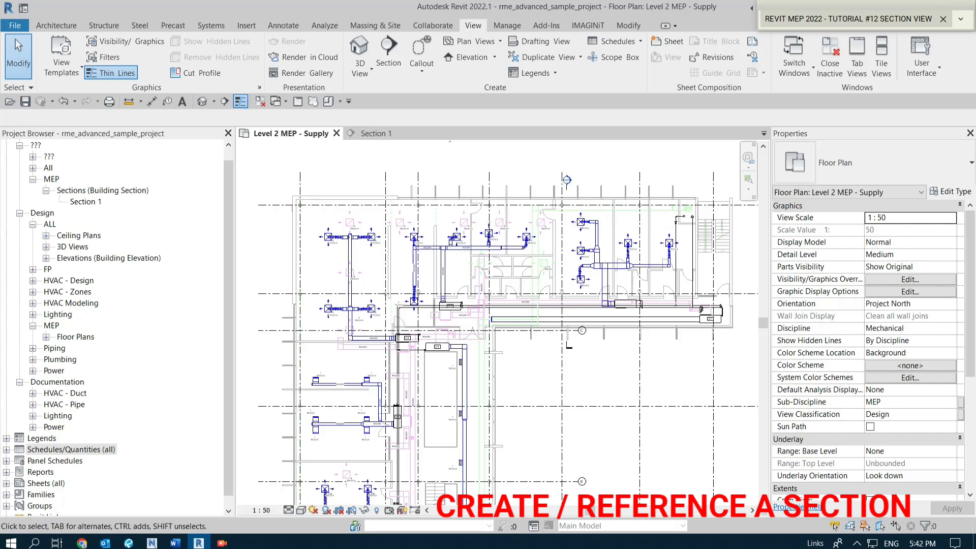
- Draw a horizontal section referencing the existing Section: Section 1 view across the building's west wing, just above grid D
click(389, 63)
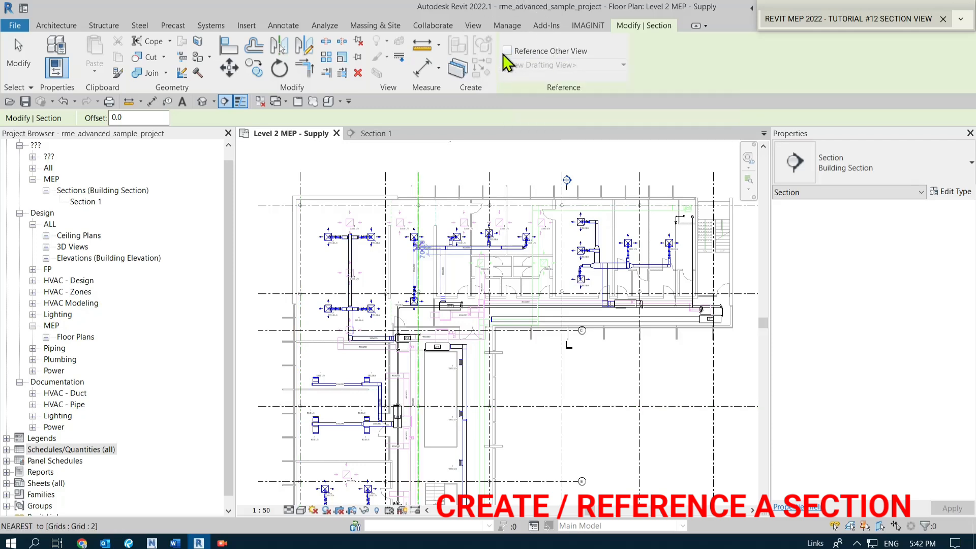
click(553, 52)
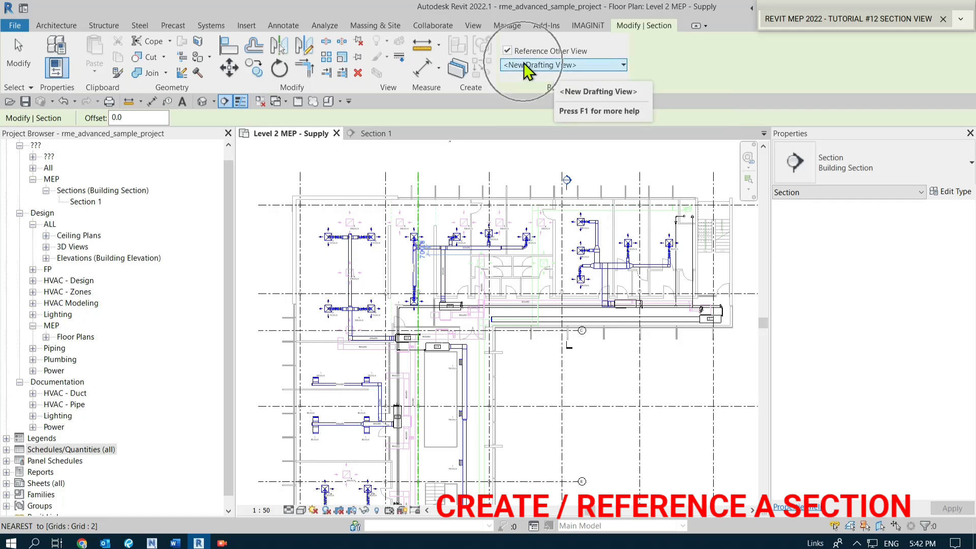
click(623, 66)
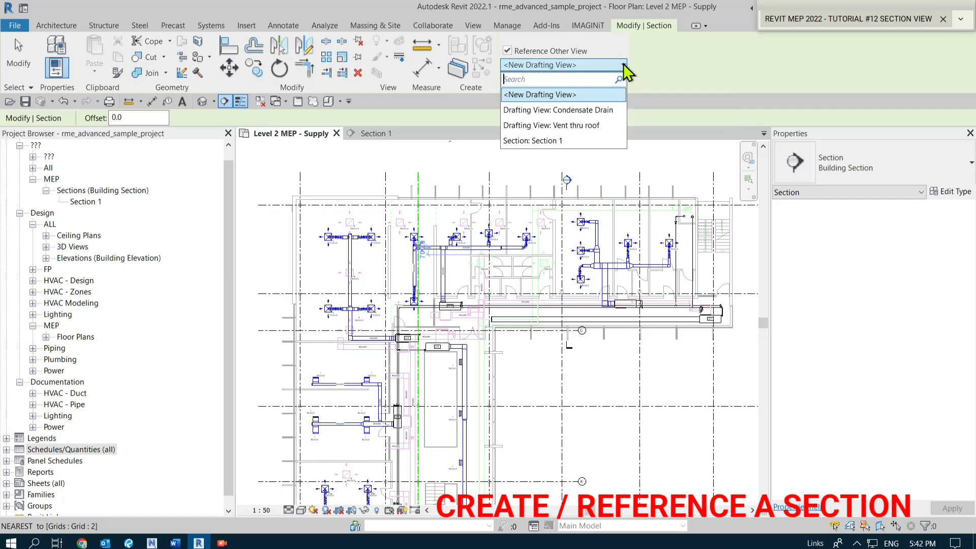
click(556, 141)
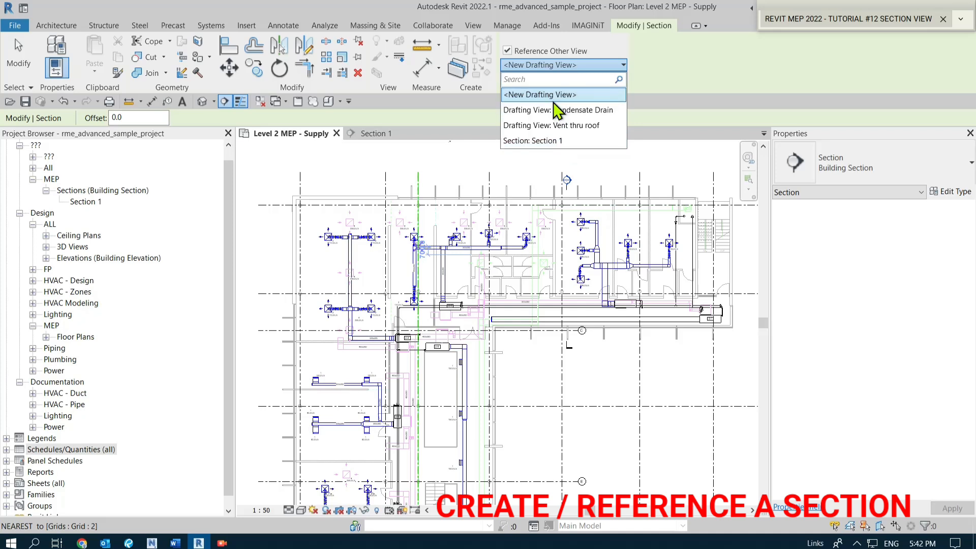
click(554, 147)
scroll(556, 157, down, 2)
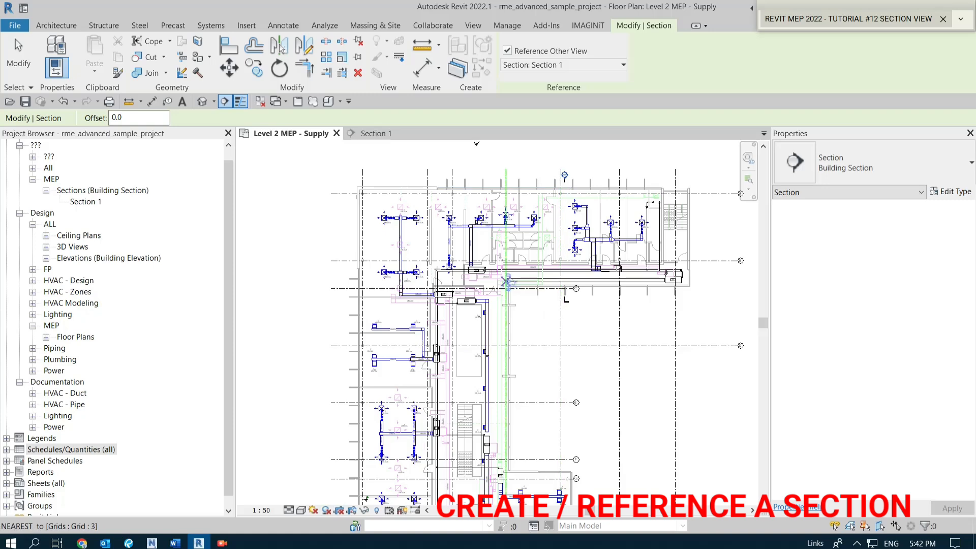
scroll(408, 376, up, 2)
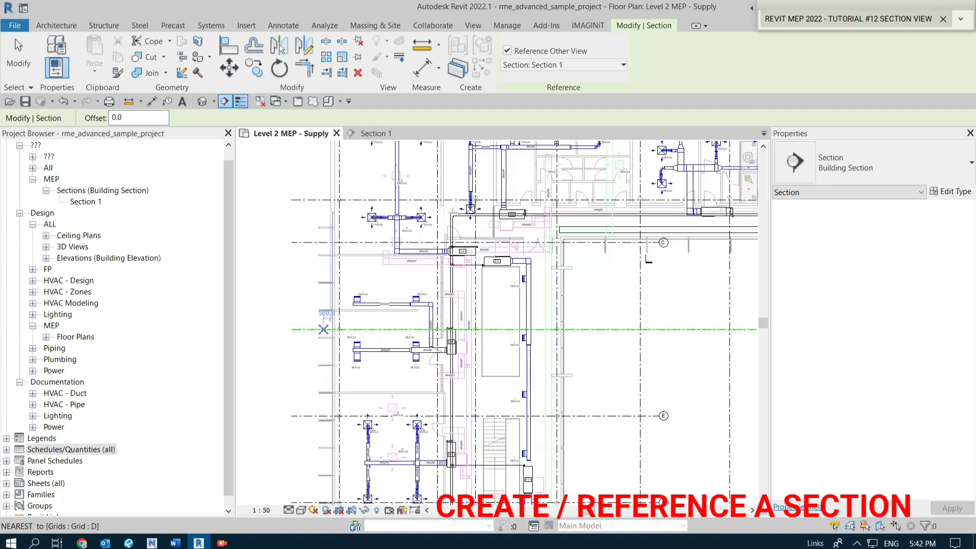
click(315, 317)
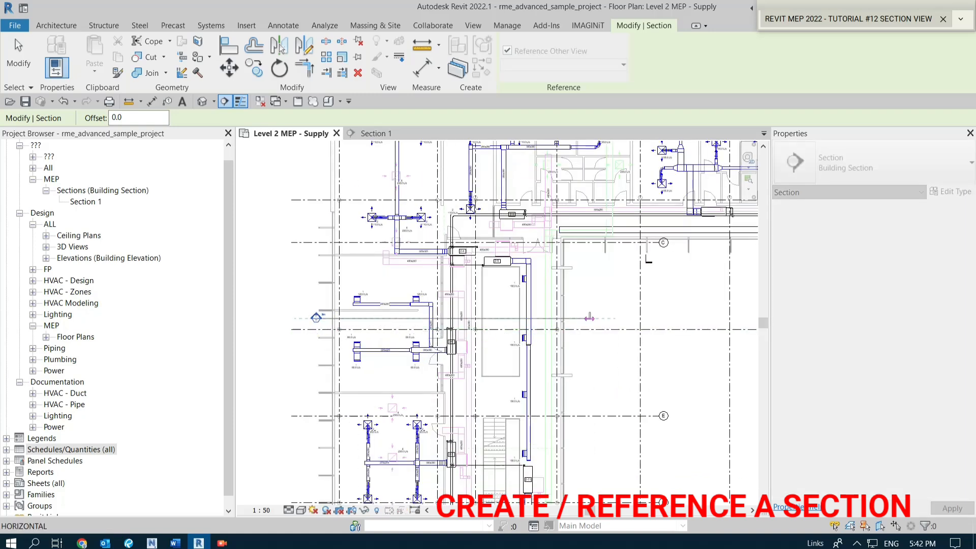
click(577, 318)
key(Escape)
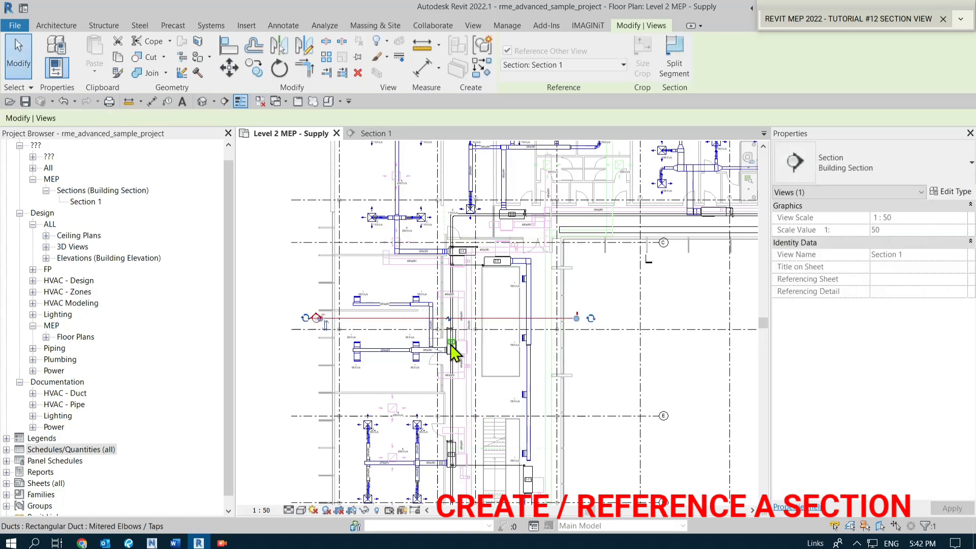
click(22, 67)
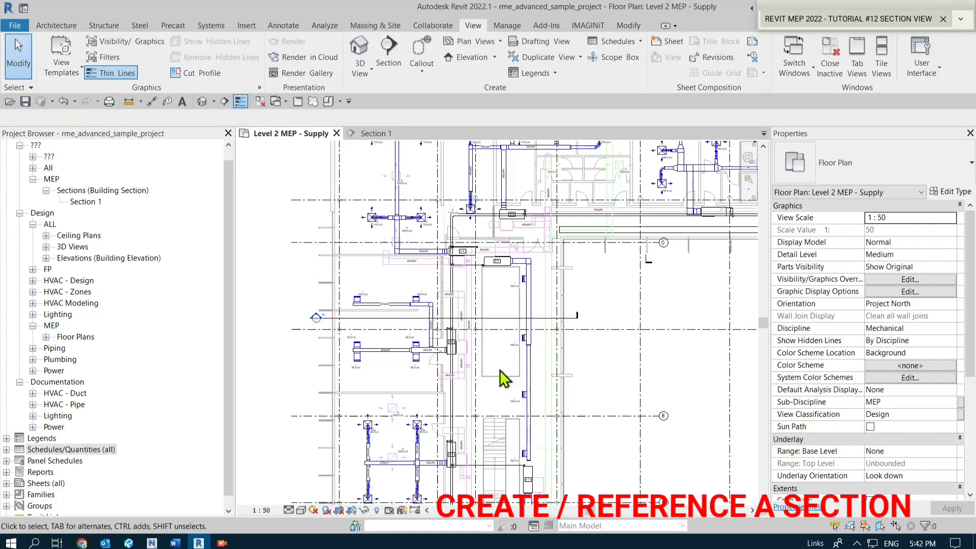
- Examine the new reference section on the plan and the Sections (Building Section) group in the project browser
scroll(402, 379, up, 3)
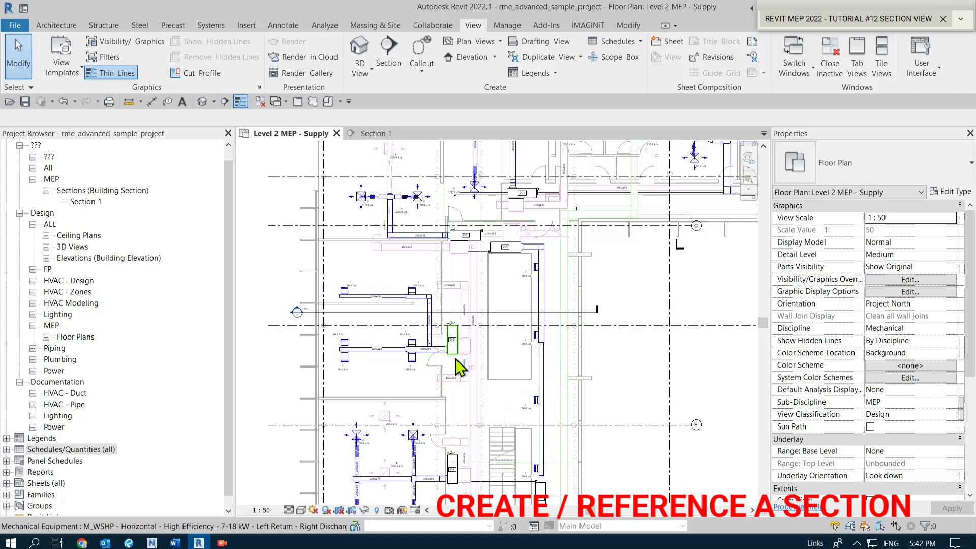
scroll(409, 393, down, 2)
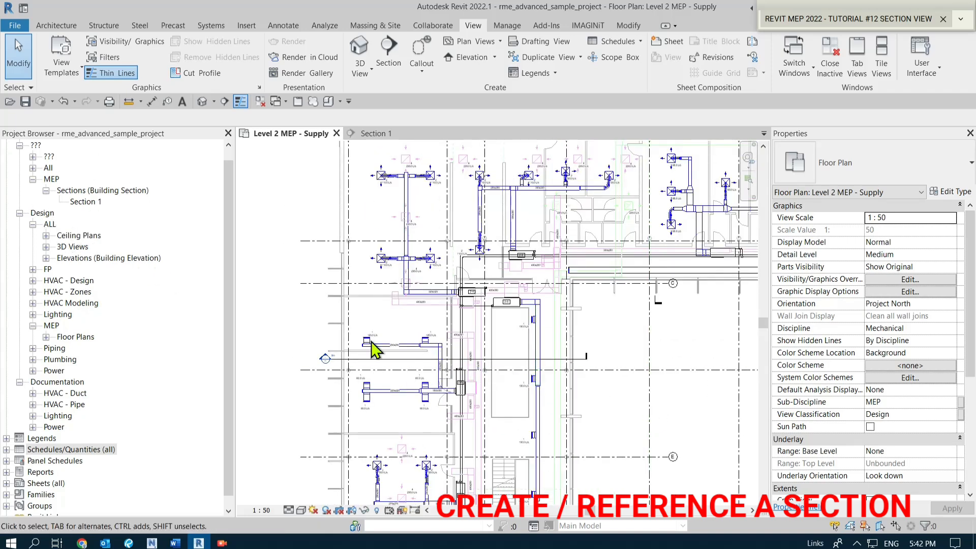
scroll(595, 408, down, 1)
middle_drag(576, 399, 477, 421)
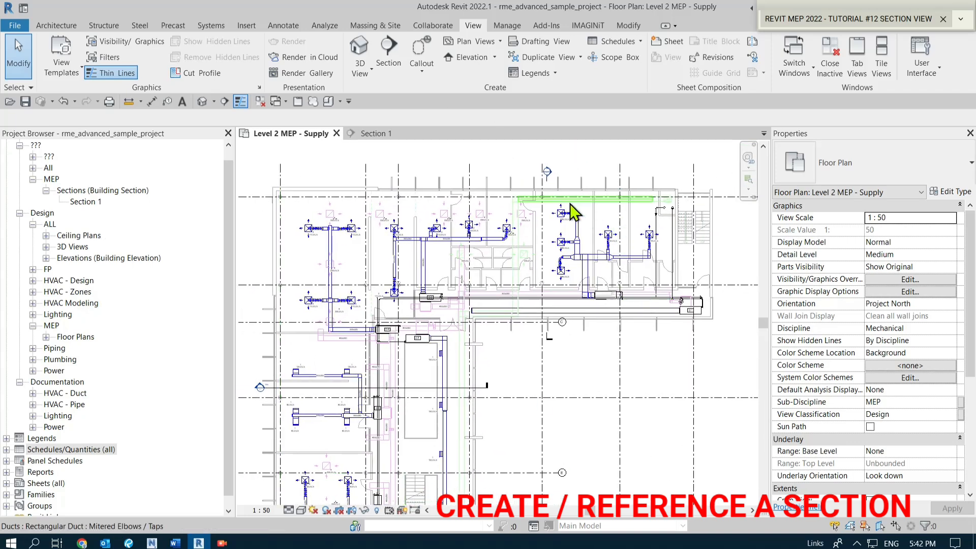
click(120, 190)
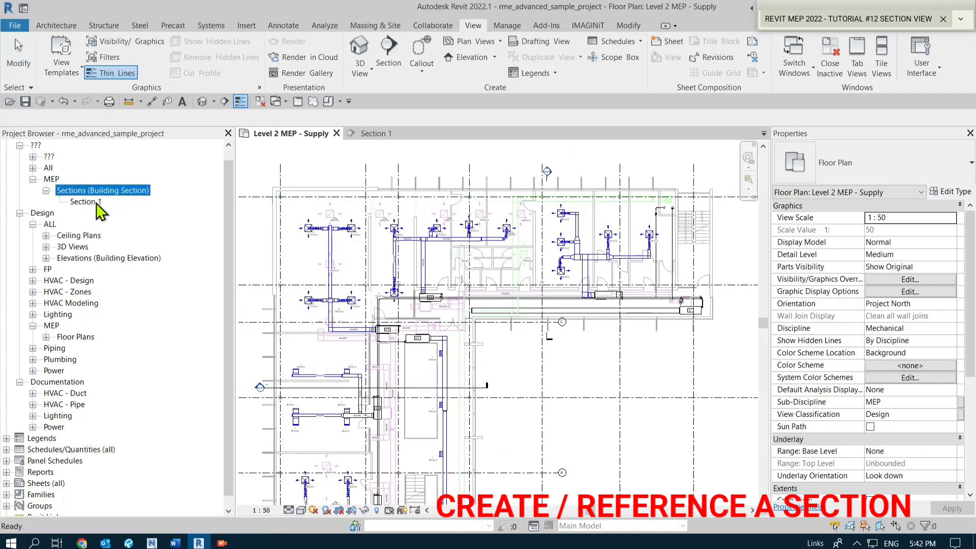
click(487, 388)
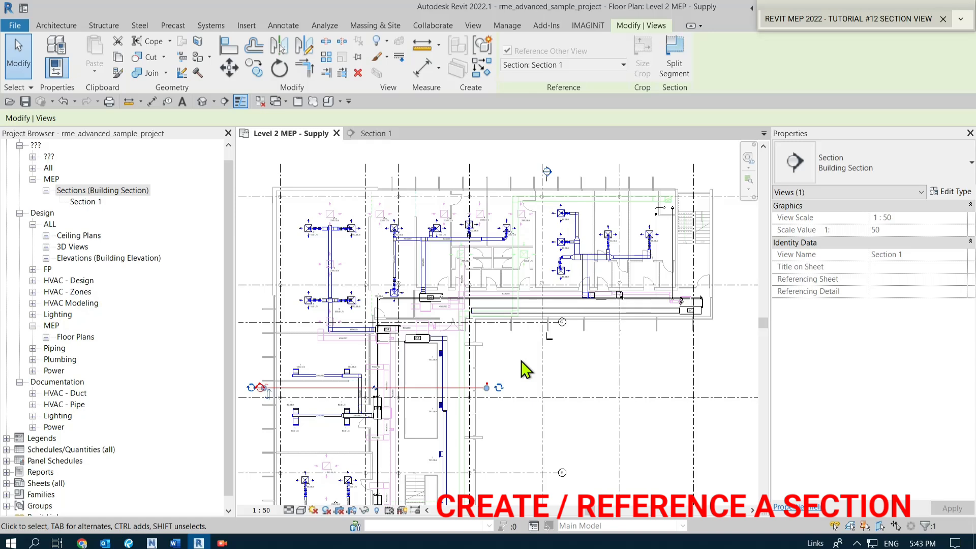
key(Escape)
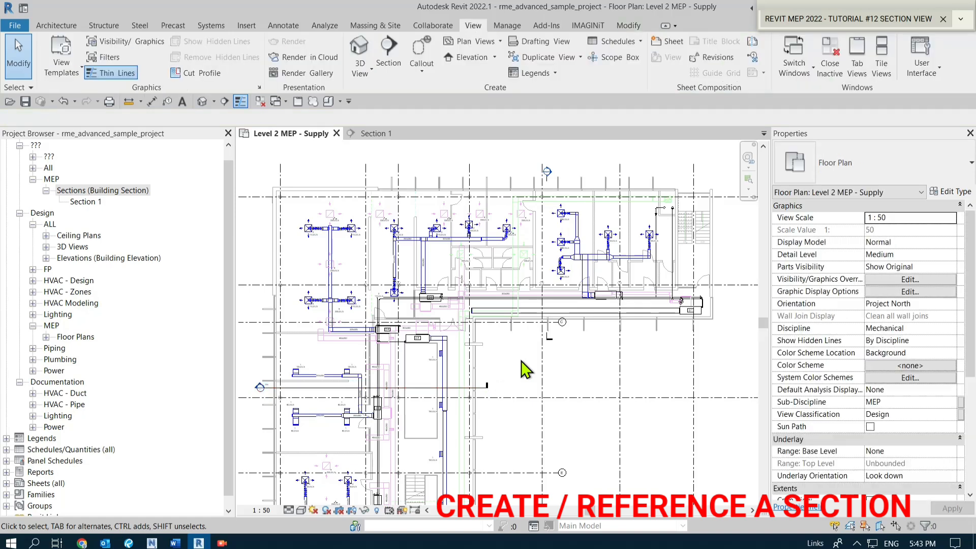
- Break the reference section line with a gap, shorten both segments to short stubs at its head and tail, and clear the selection
click(486, 390)
click(376, 387)
middle_drag(320, 412, 370, 412)
scroll(368, 403, up, 1)
drag(395, 384, 307, 384)
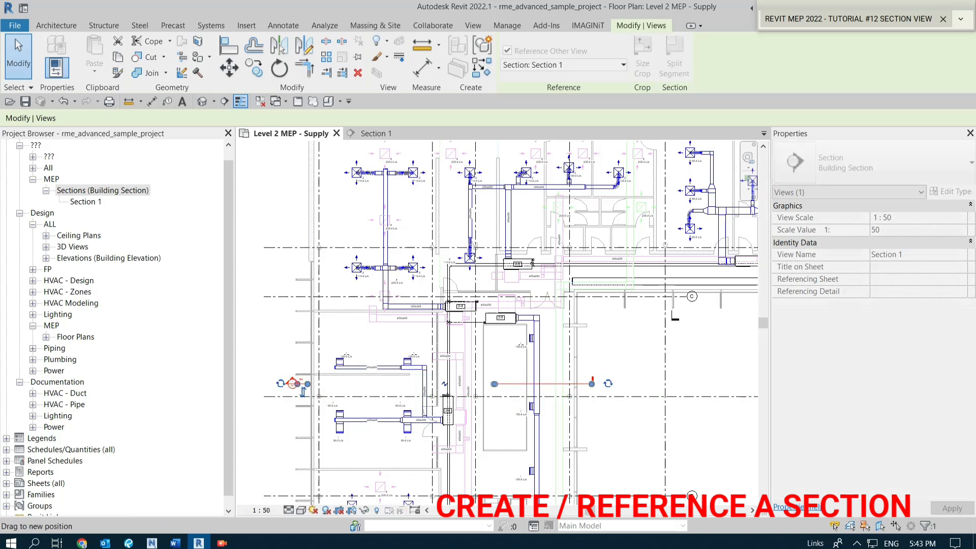
drag(564, 384, 584, 389)
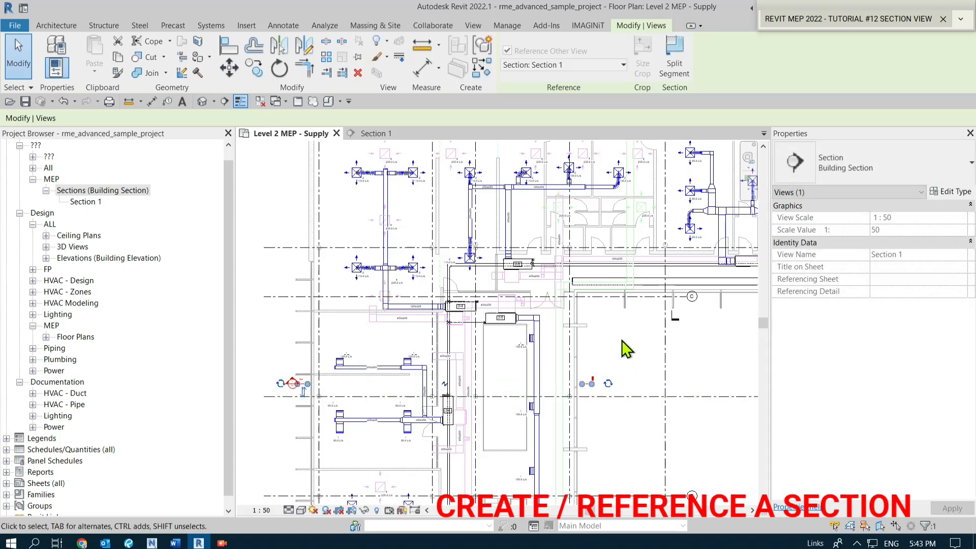
click(627, 340)
click(593, 378)
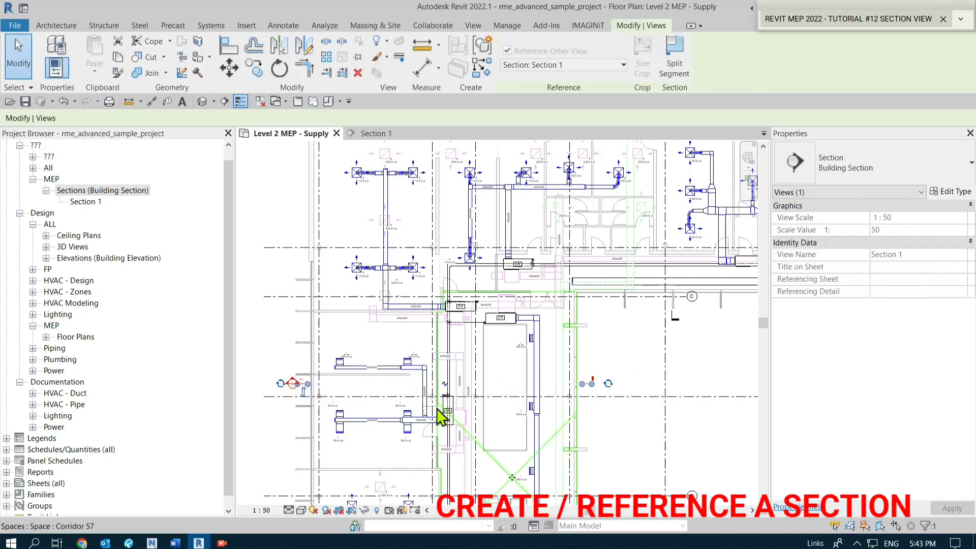
scroll(384, 410, down, 1)
scroll(322, 438, down, 1)
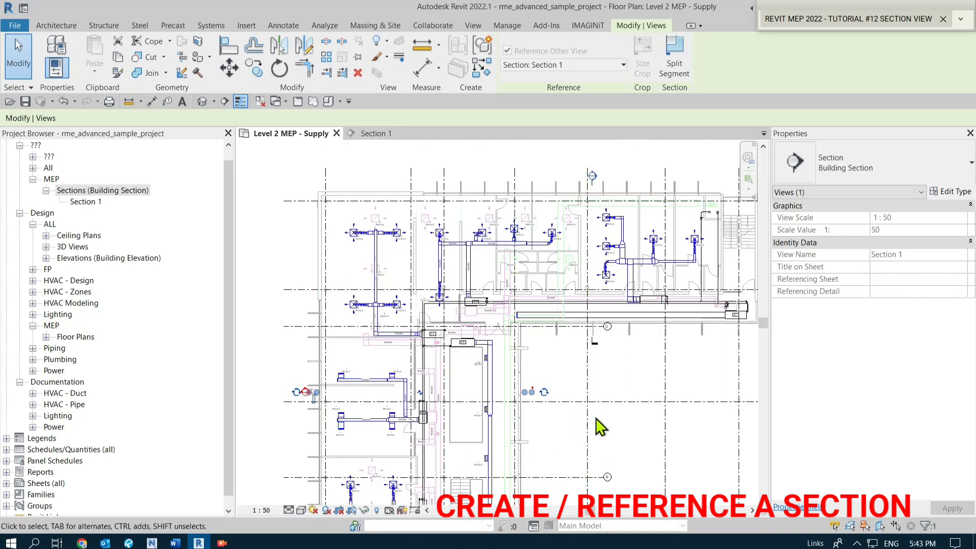
scroll(555, 421, up, 1)
click(554, 427)
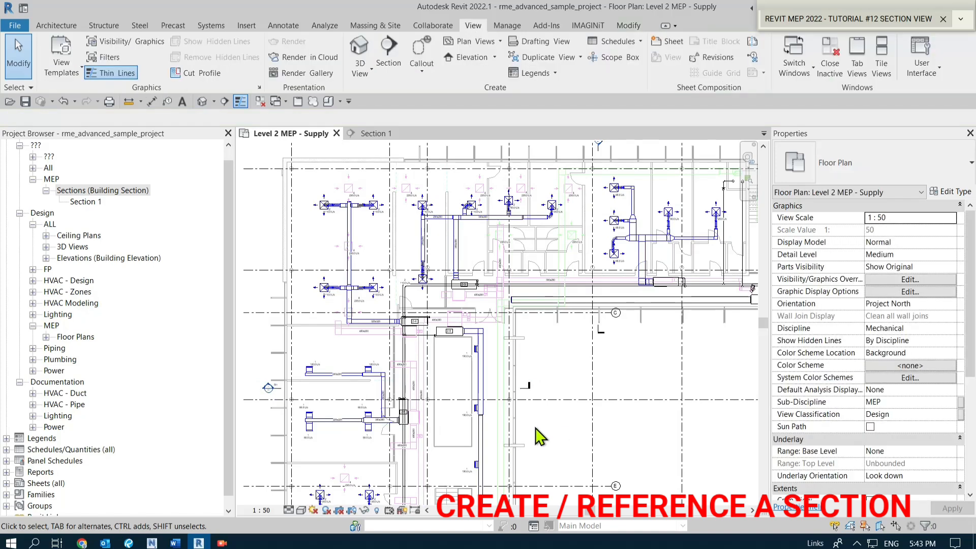
- Select the reference section beside the west wall and open its type properties at the Reference Label
middle_drag(536, 426, 570, 416)
click(304, 376)
scroll(321, 392, up, 5)
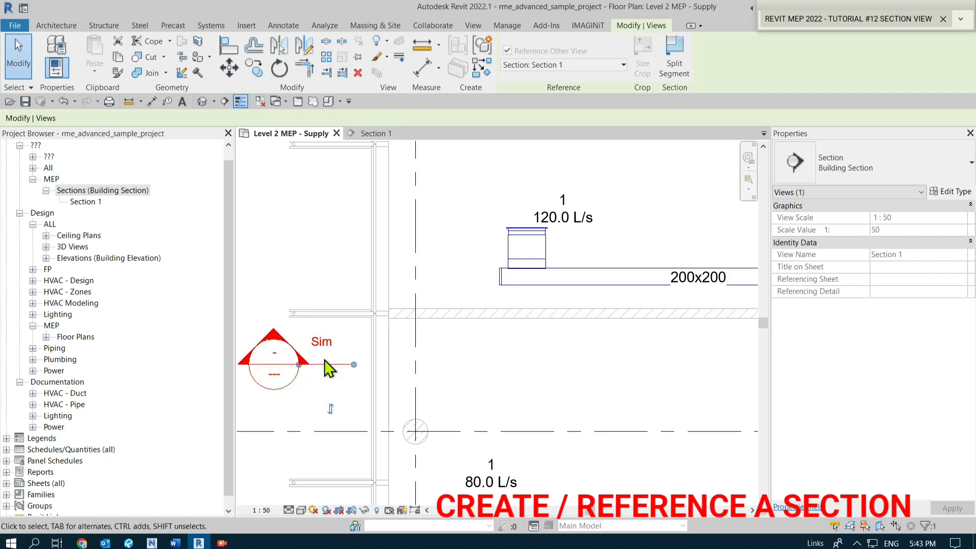
scroll(320, 379, up, 2)
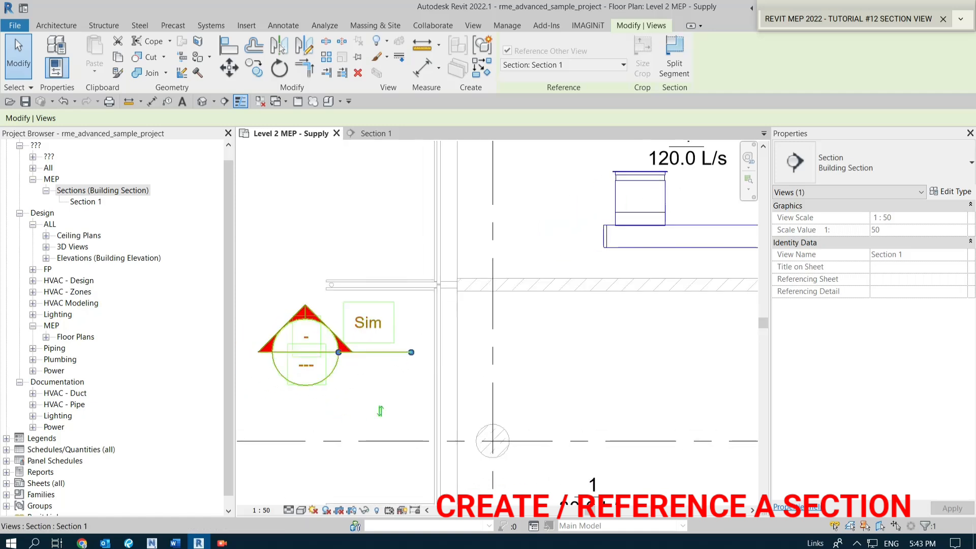
click(379, 351)
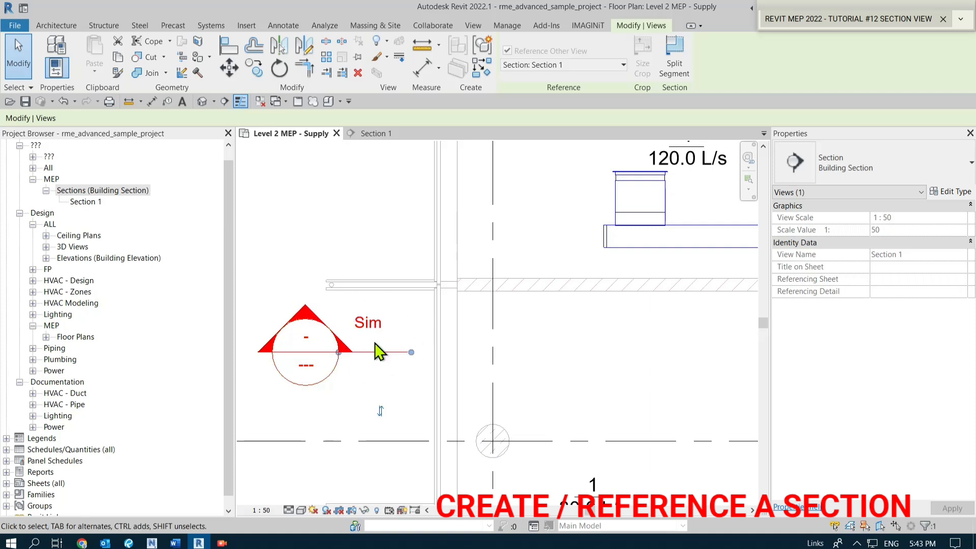
key(ctrl)
key(ctrl)
click(954, 198)
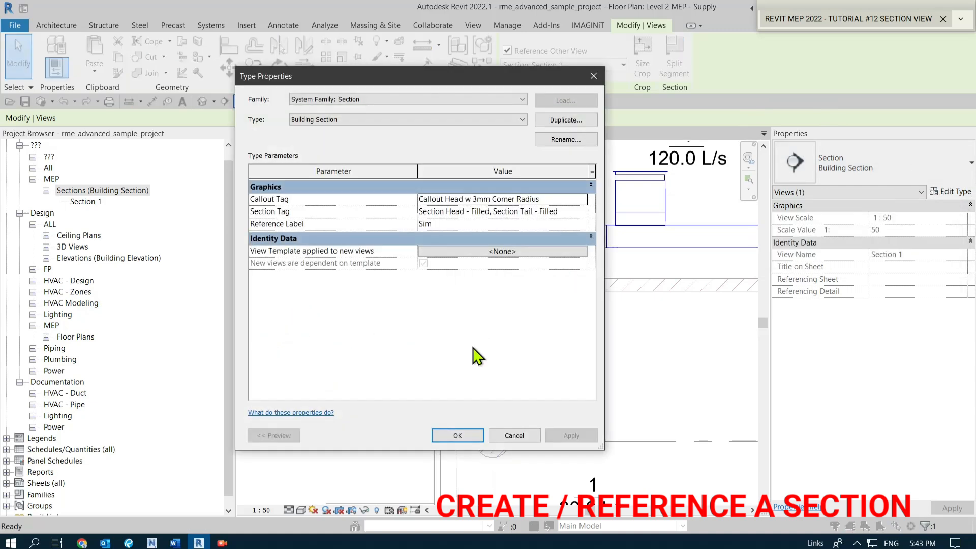
click(436, 224)
double_click(436, 224)
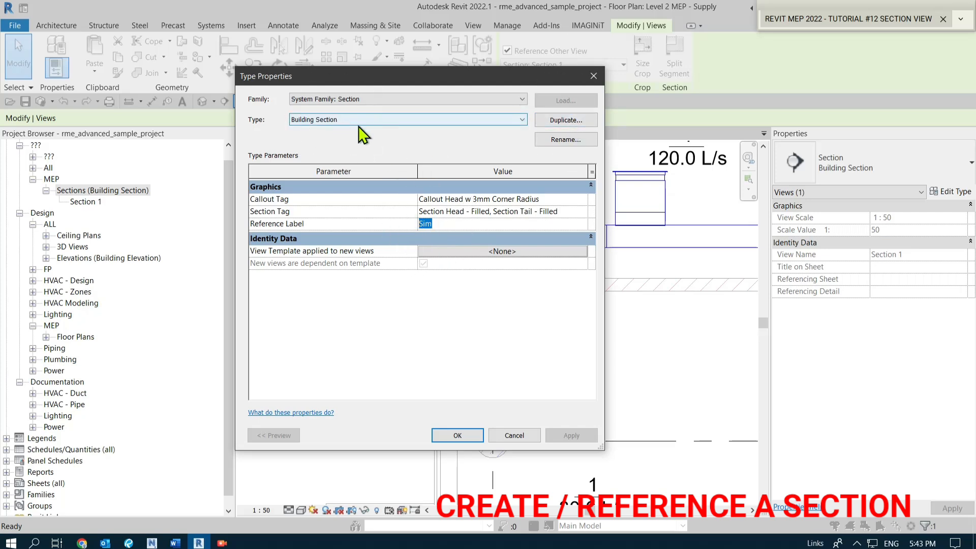
- Duplicate the section type under the name Building Section 2 - Without Referencing
click(551, 120)
click(447, 256)
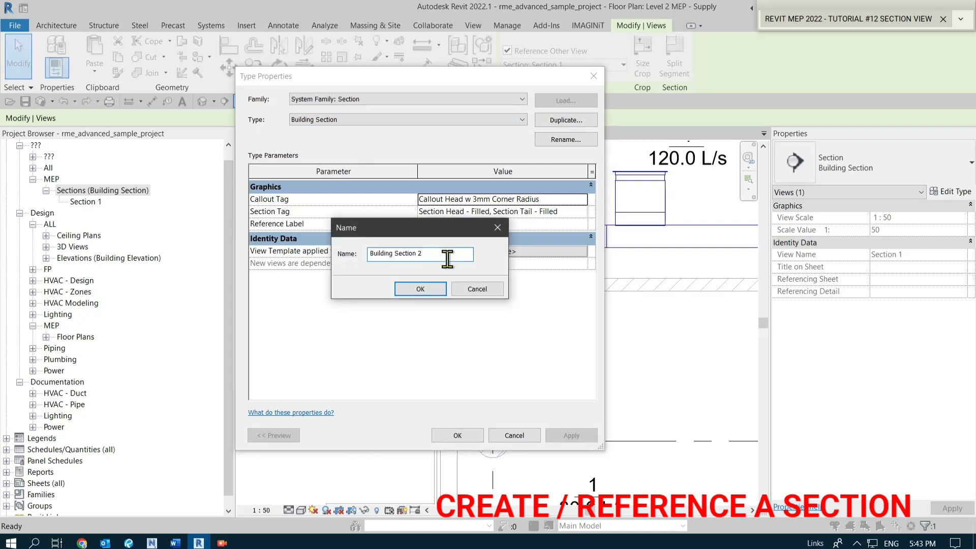
text(- wIT)
key(BackSpace)
key(BackSpace)
key(BackSpace)
key(BackSpace)
text(With ou)
key(BackSpace)
key(BackSpace)
key(BackSpace)
text(out Reference)
key(BackSpace)
text(cing)
key(BackSpace)
key(BackSpace)
key(BackSpace)
key(BackSpace)
text(ing)
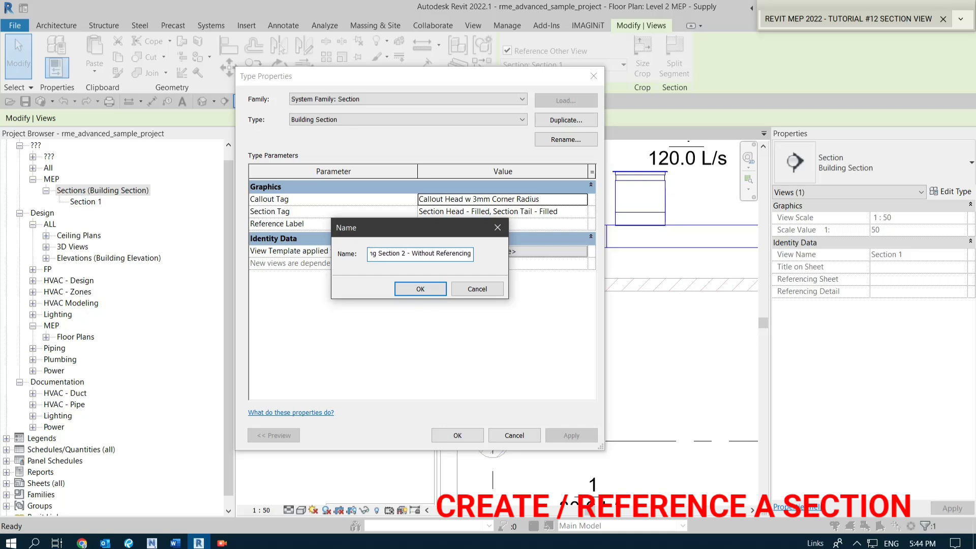
click(420, 289)
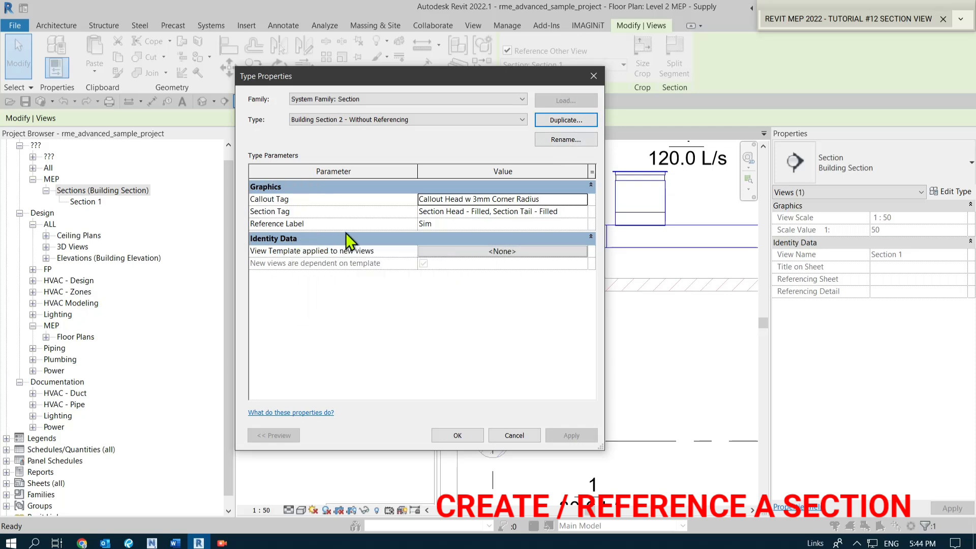
- Clear the Reference Label of the Building Section 2 - Without Referencing type and apply the type change
click(435, 225)
drag(435, 225, 414, 225)
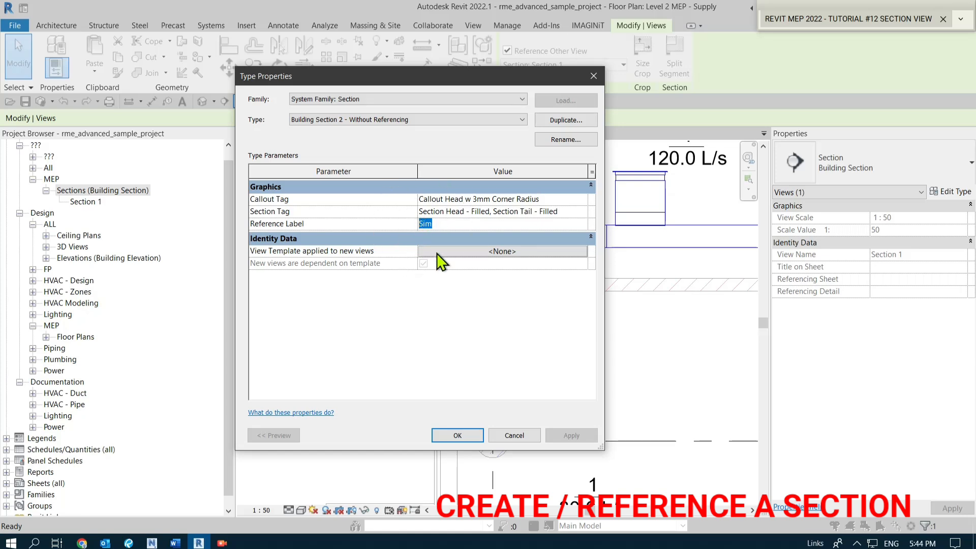
key(Delete)
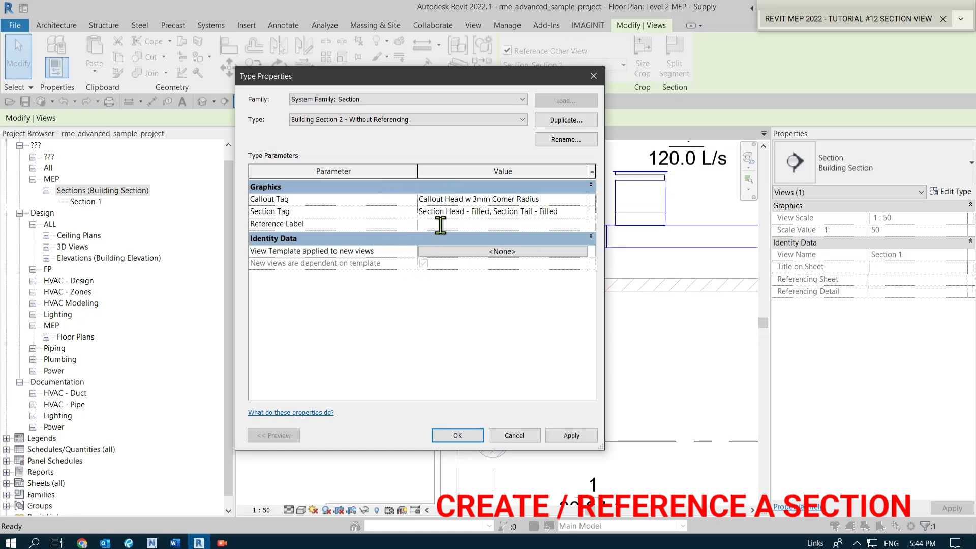
click(381, 122)
click(258, 122)
click(446, 228)
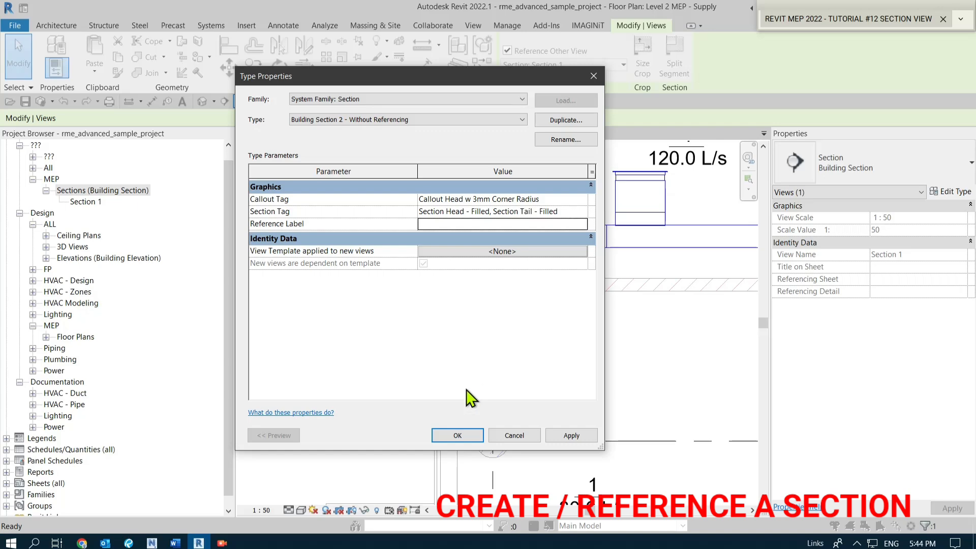
click(458, 436)
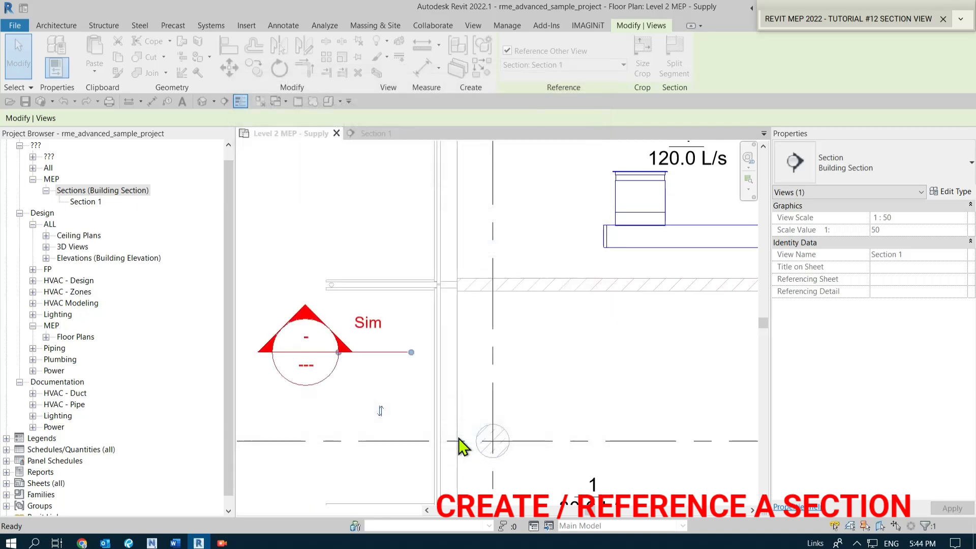
- Examine the reference section's head and tail on the plan without its label, and clear the selection
scroll(354, 344, down, 3)
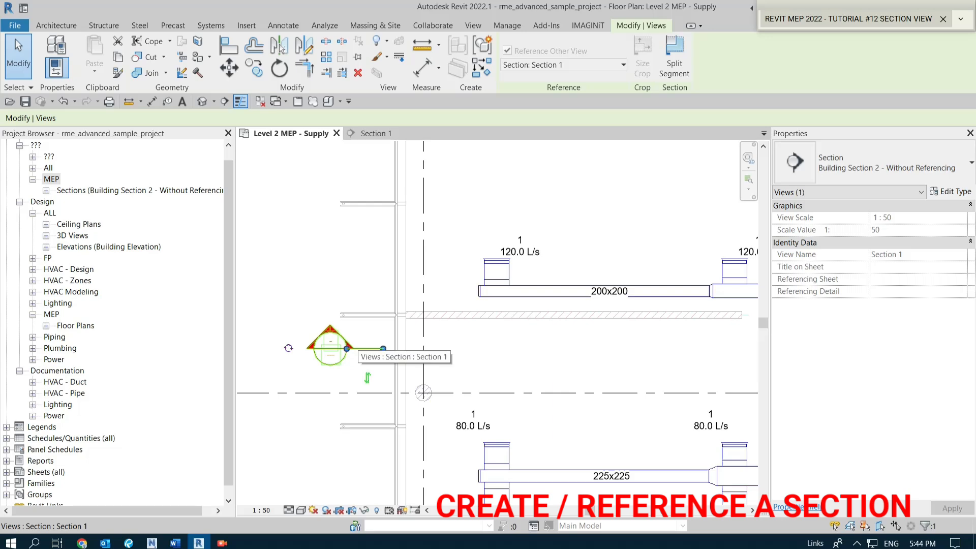
scroll(366, 375, down, 5)
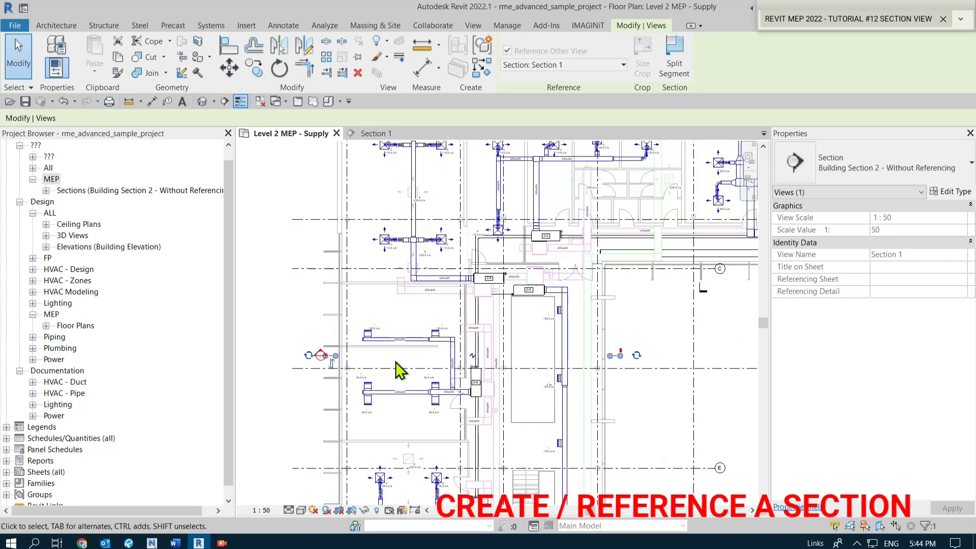
scroll(458, 378, down, 2)
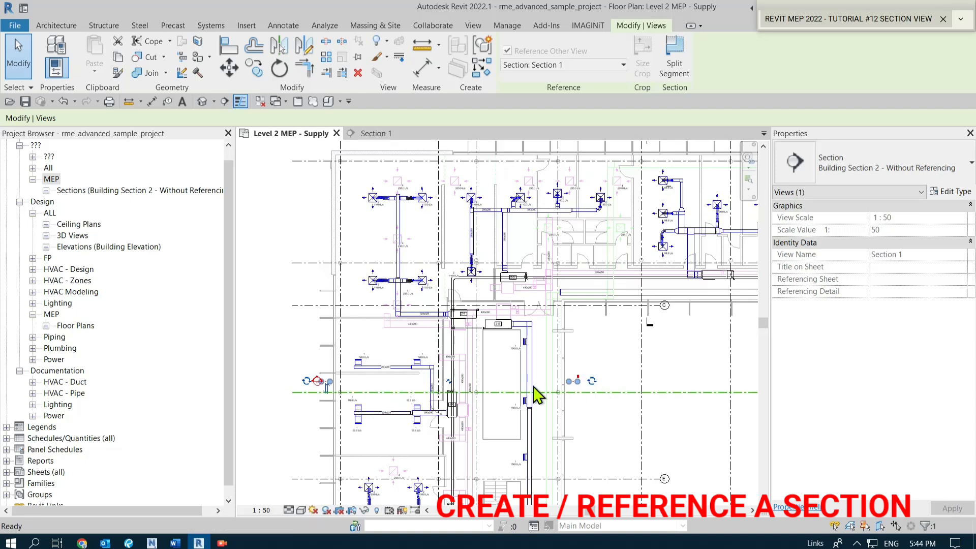
scroll(574, 394, up, 3)
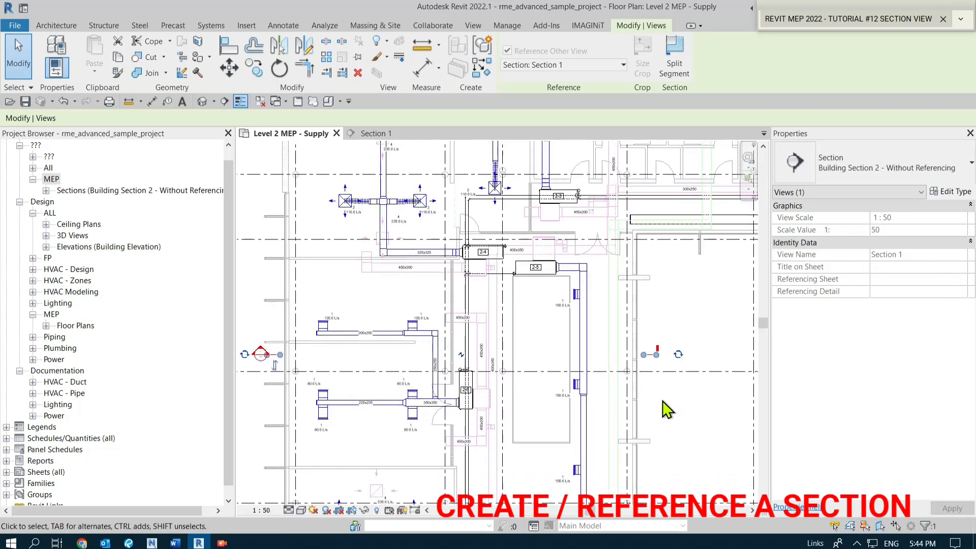
key(ctrl)
scroll(265, 350, up, 4)
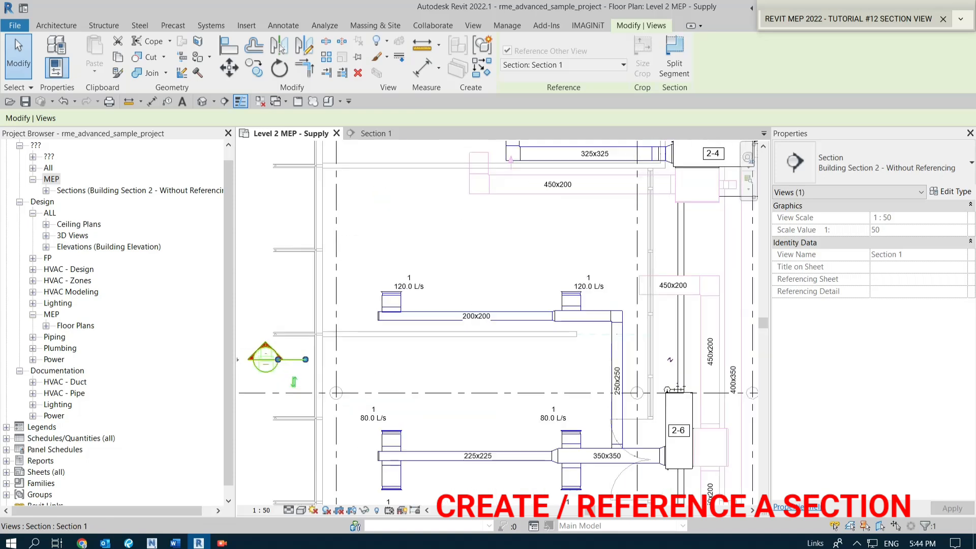
key(Escape)
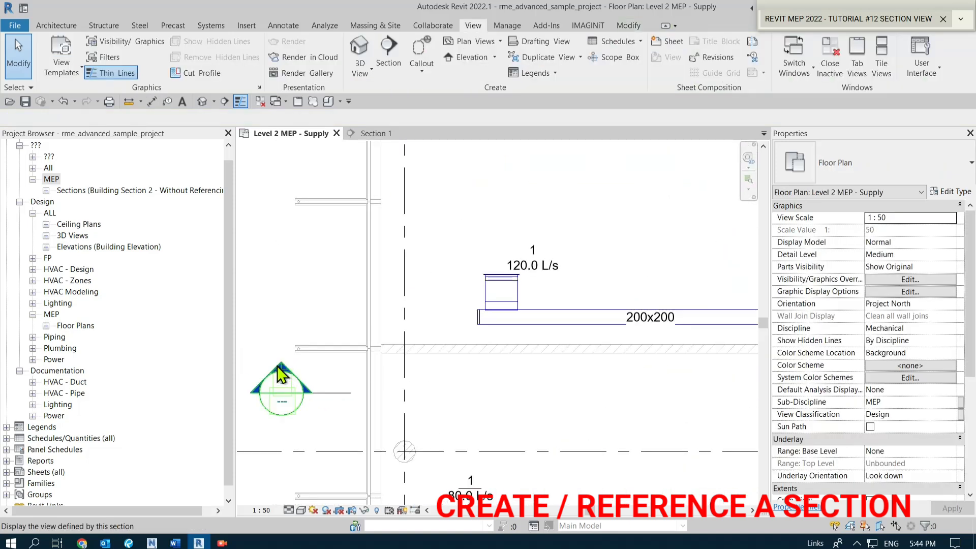
- Open the view referenced by the section head and examine the whole building section
double_click(288, 366)
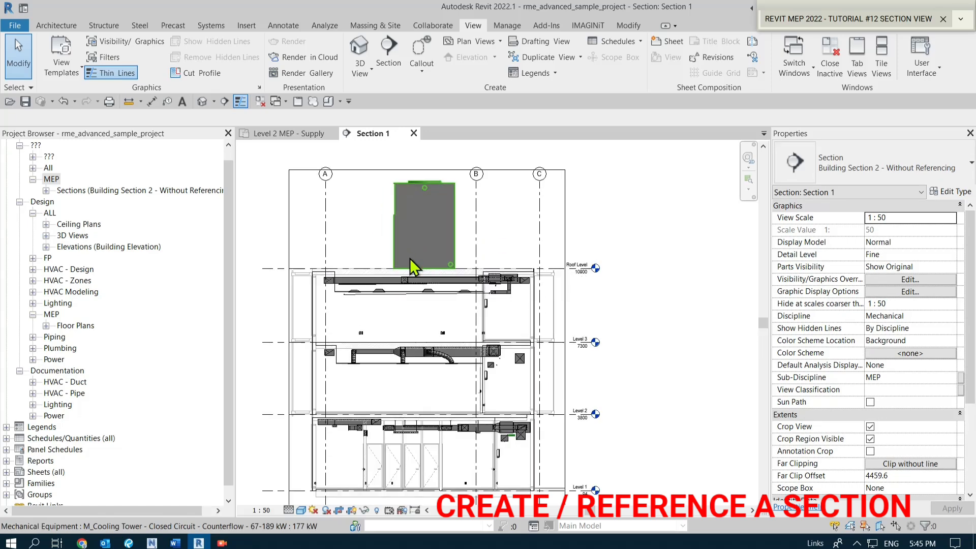
scroll(412, 214, down, 1)
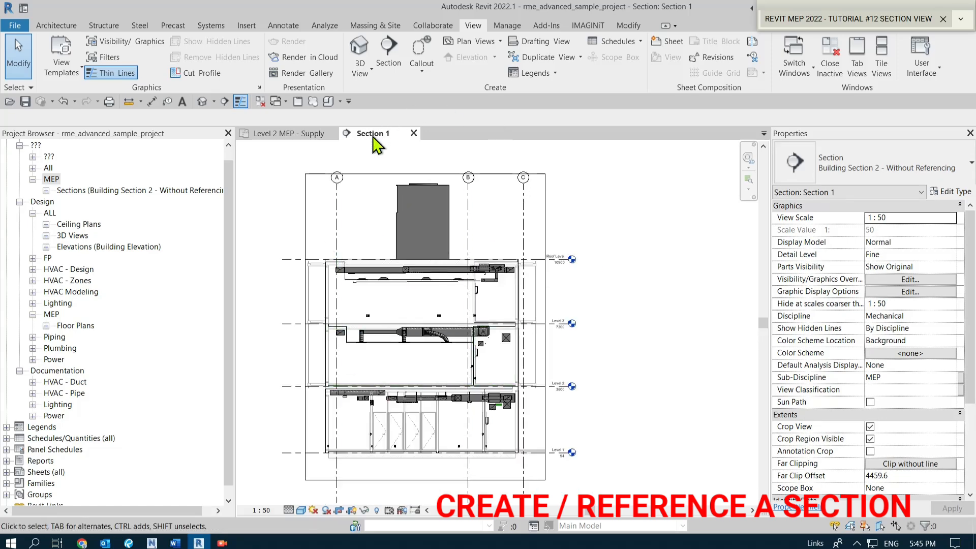
middle_drag(666, 353, 735, 338)
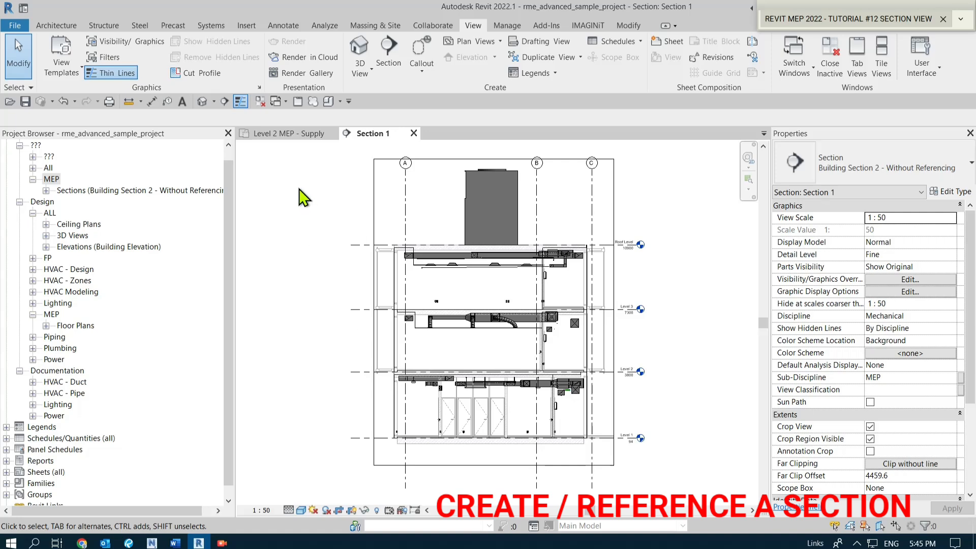
- Return to the Level 2 MEP - Supply plan and fit the whole building in the view
click(299, 133)
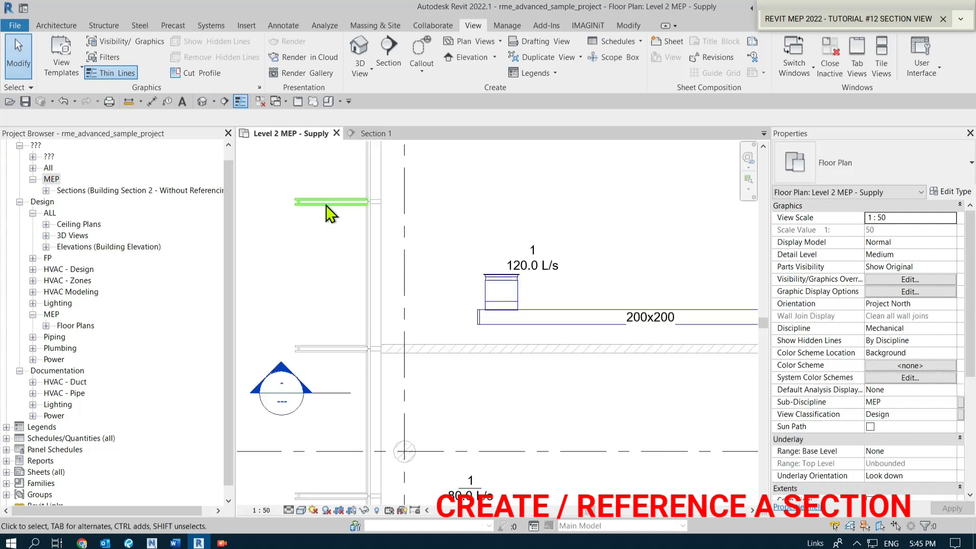
middle_click(330, 260)
middle_click(330, 261)
click(362, 134)
click(310, 134)
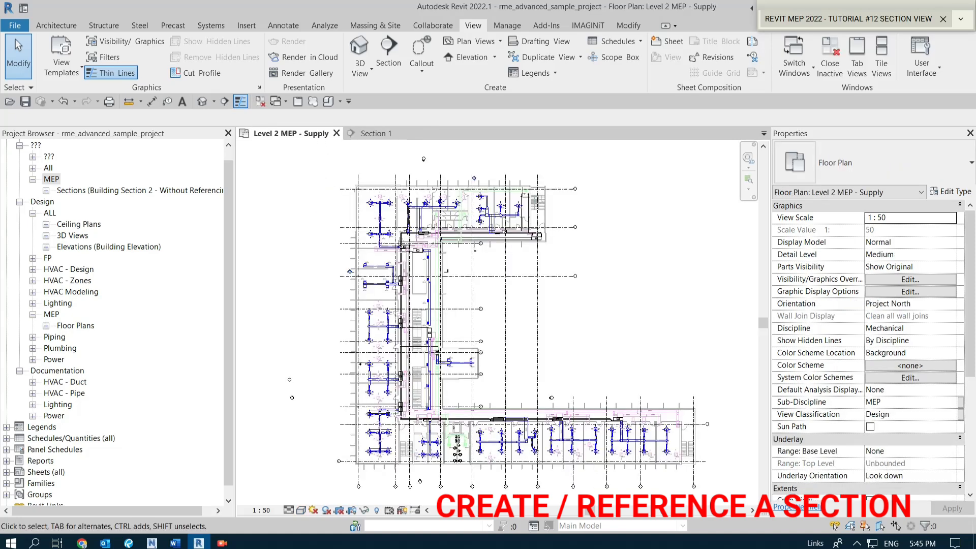